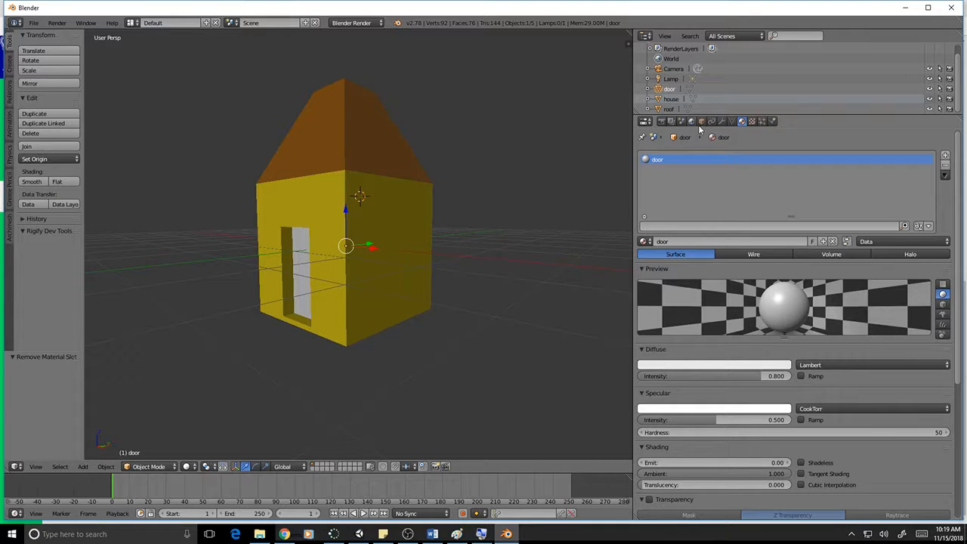
# Select the roof and inspect its mesh in Edit Mode, returning to Object Mode
pyautogui.rightClick(386, 136)
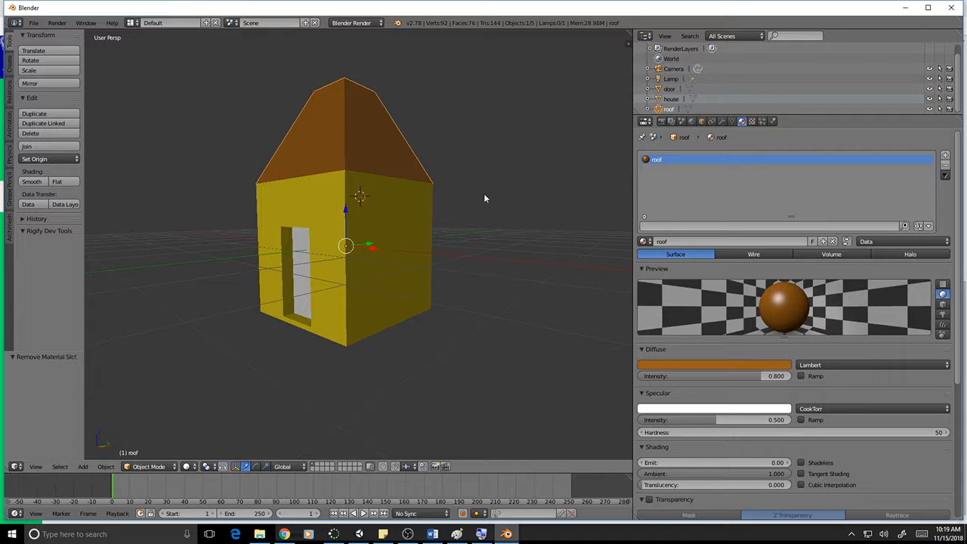
pyautogui.press('Tab')
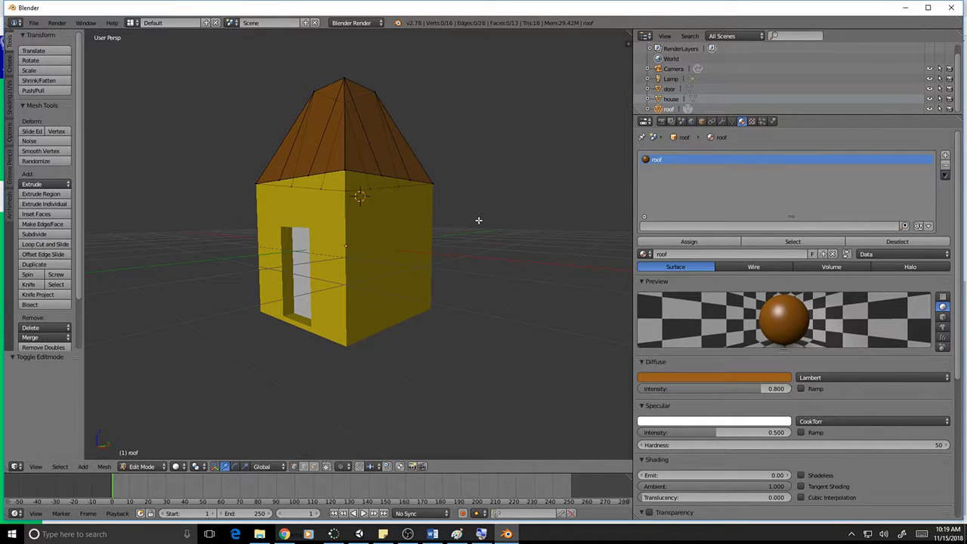
pyautogui.moveTo(434, 303); pyautogui.dragTo(372, 300, button='middle')
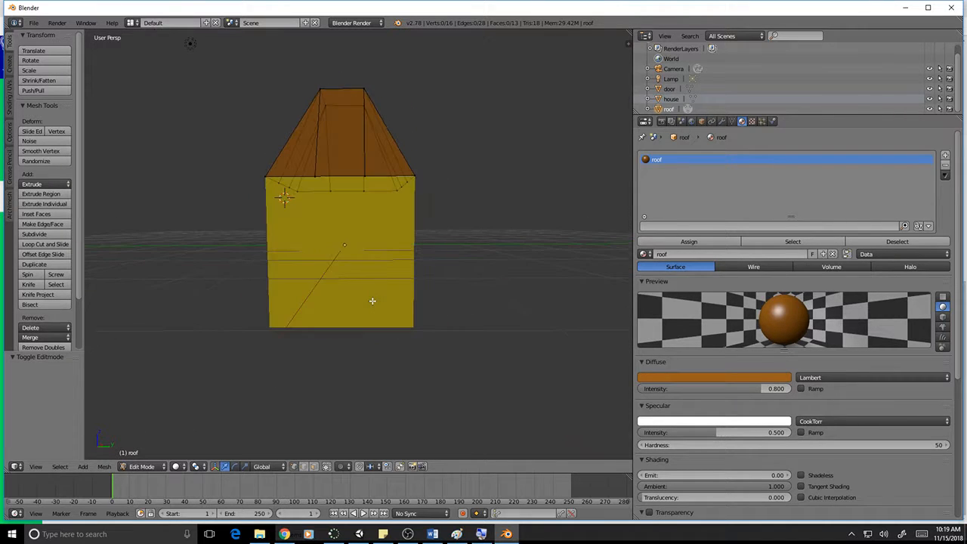
pyautogui.press('Tab')
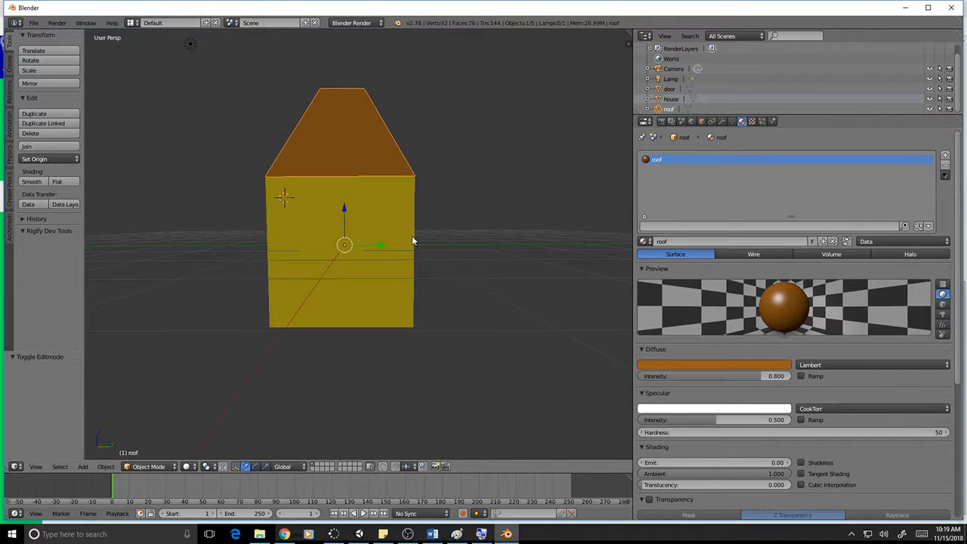
# Clear the current selection and select the roof, door and house objects together
pyautogui.press('a')
pyautogui.press('a')
pyautogui.moveTo(475, 284); pyautogui.dragTo(484, 231, button='middle')
pyautogui.scroll(-4, 416, 234)
pyautogui.press('a')
pyautogui.moveTo(418, 249); pyautogui.dragTo(353, 198, button='middle')
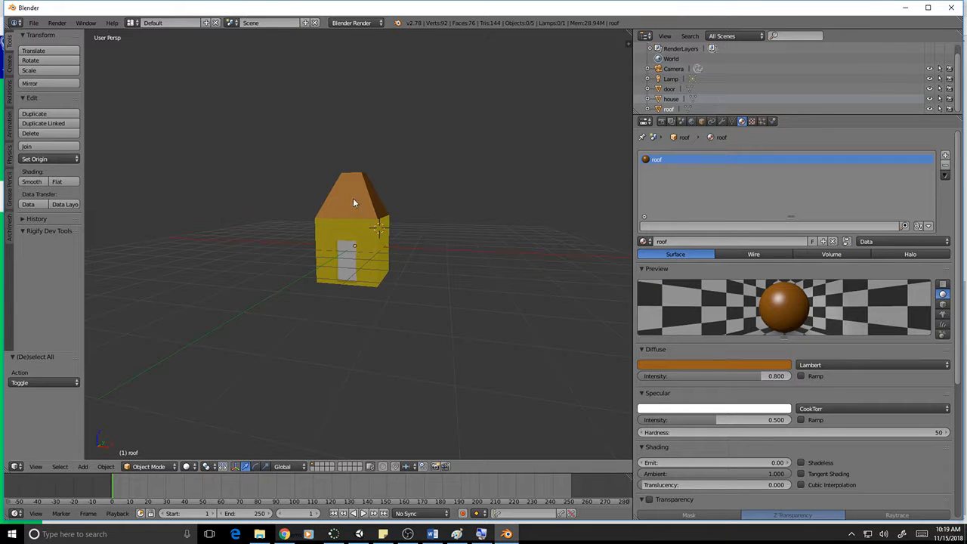
pyautogui.rightClick(350, 197)
pyautogui.rightClick(349, 256)
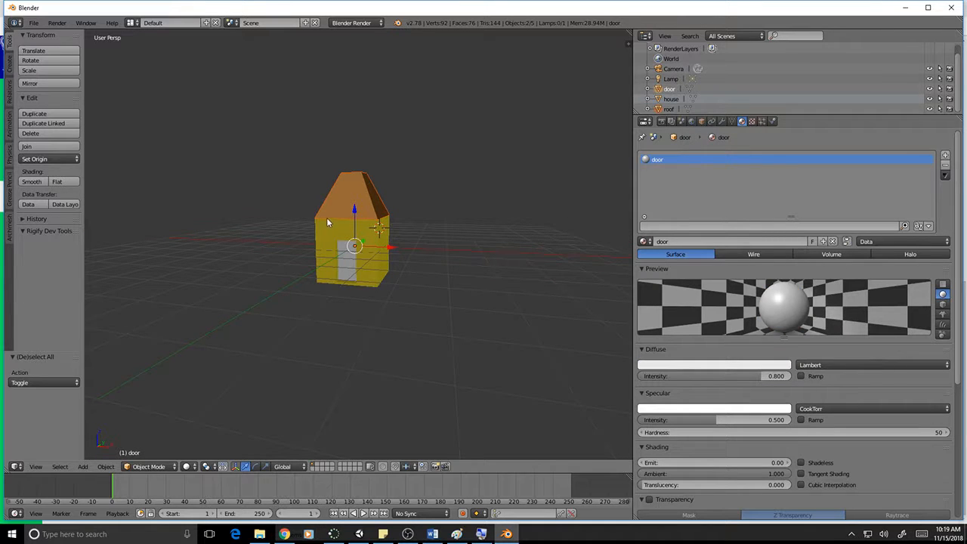
pyautogui.rightClick(333, 230)
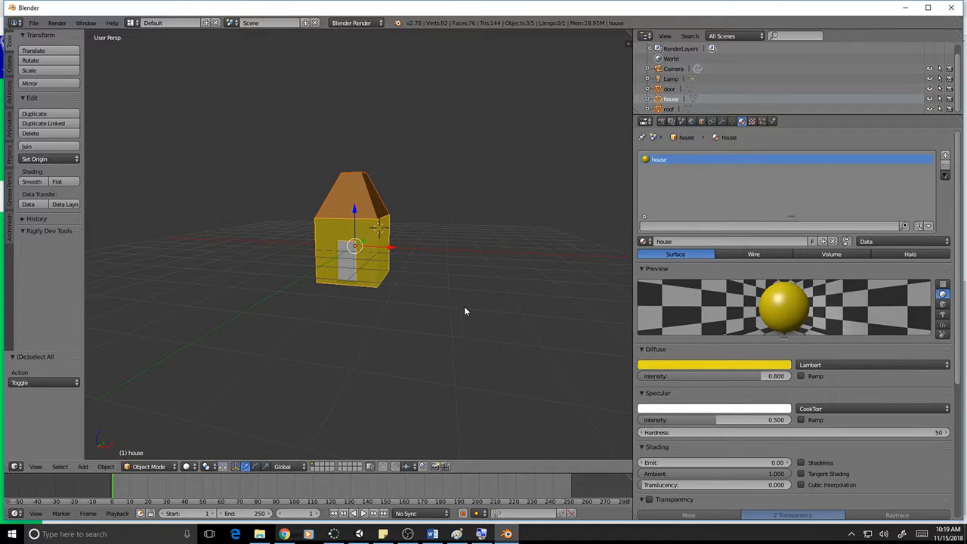
pyautogui.moveTo(465, 311); pyautogui.dragTo(538, 235, button='middle')
pyautogui.scroll(5, 401, 290)
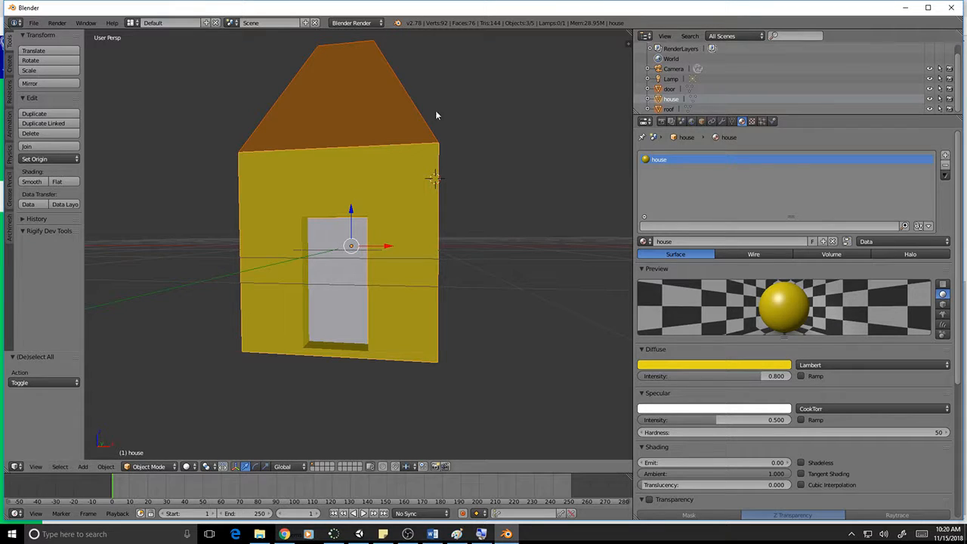
# Make the roof the active object and join the selected door and house into it
pyautogui.rightClick(381, 100)
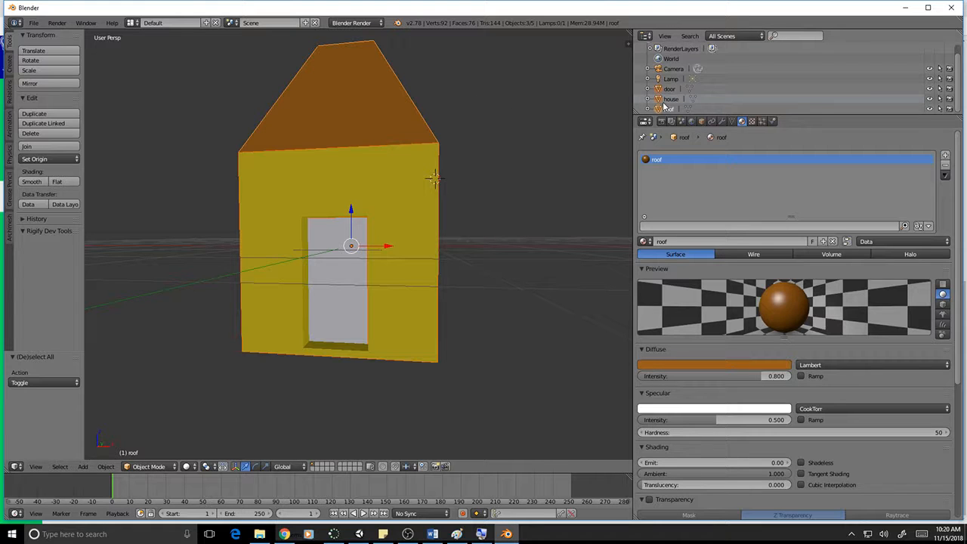
pyautogui.keyDown('shift'); pyautogui.rightClick(377, 122); pyautogui.keyUp('shift')
pyautogui.keyDown('shift'); pyautogui.rightClick(377, 122); pyautogui.keyUp('shift')
pyautogui.keyDown('shift'); pyautogui.rightClick(377, 123); pyautogui.keyUp('shift')
pyautogui.keyDown('shift'); pyautogui.rightClick(378, 122); pyautogui.keyUp('shift')
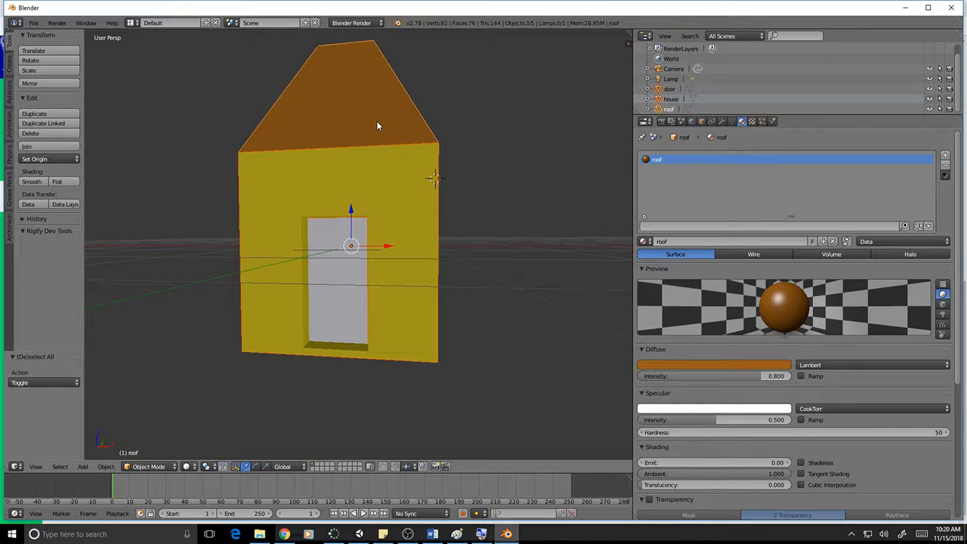
pyautogui.keyDown('shift'); pyautogui.rightClick(377, 121); pyautogui.keyUp('shift')
pyautogui.keyDown('shift'); pyautogui.rightClick(377, 121); pyautogui.keyUp('shift')
pyautogui.keyDown('shift'); pyautogui.rightClick(377, 121); pyautogui.keyUp('shift')
pyautogui.keyDown('shift'); pyautogui.rightClick(377, 121); pyautogui.keyUp('shift')
pyautogui.click(106, 467)
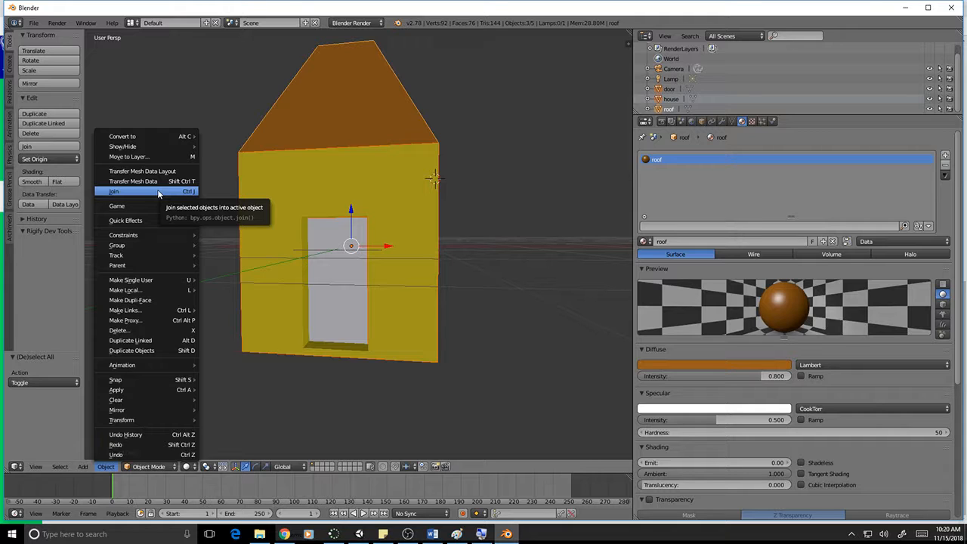
pyautogui.click(158, 192)
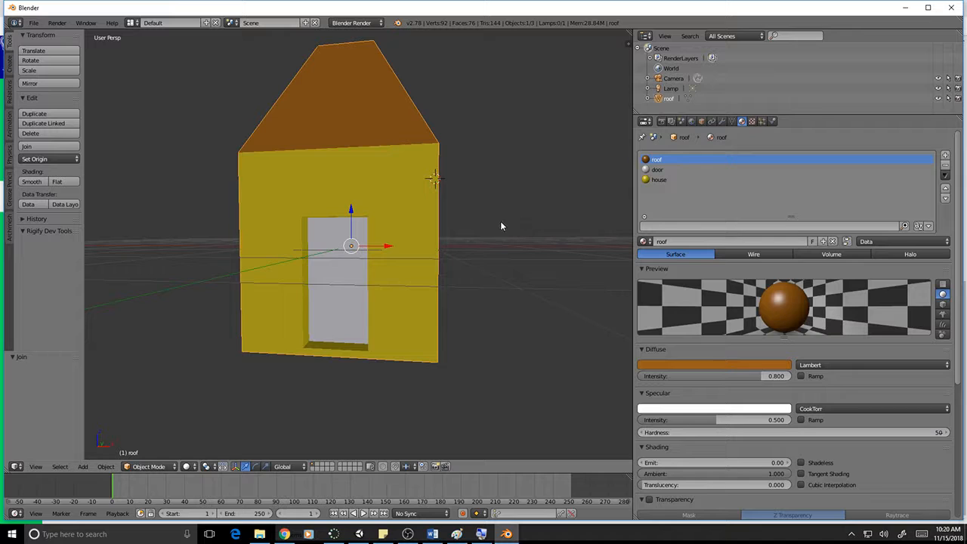
# Deselect the joined house and open its mesh in Edit Mode
pyautogui.moveTo(501, 226); pyautogui.dragTo(306, 161, button='middle')
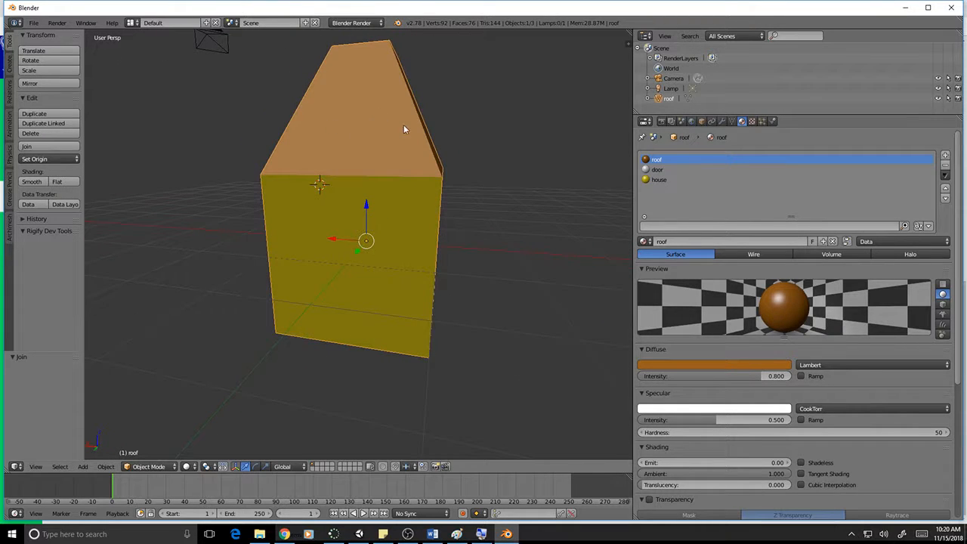
pyautogui.moveTo(477, 248); pyautogui.dragTo(276, 239, button='middle')
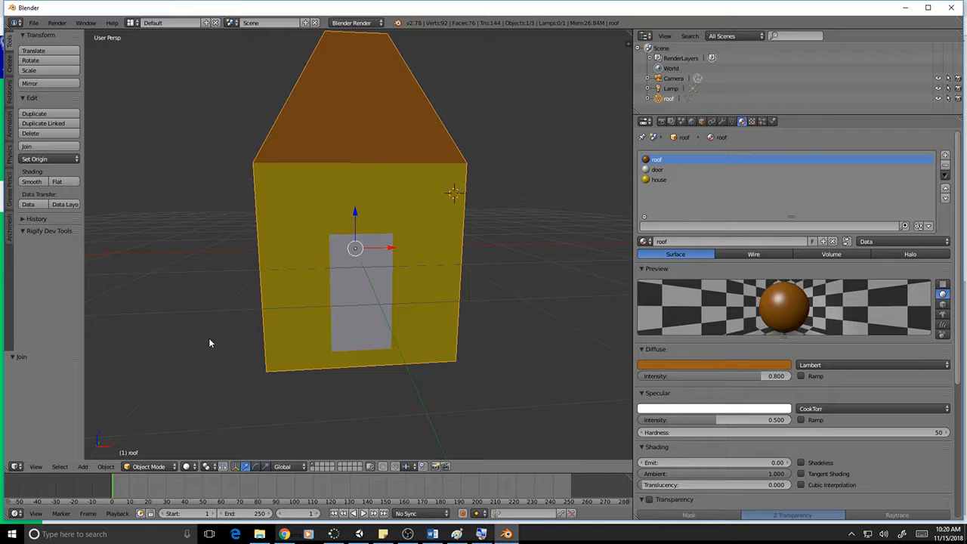
pyautogui.press('a')
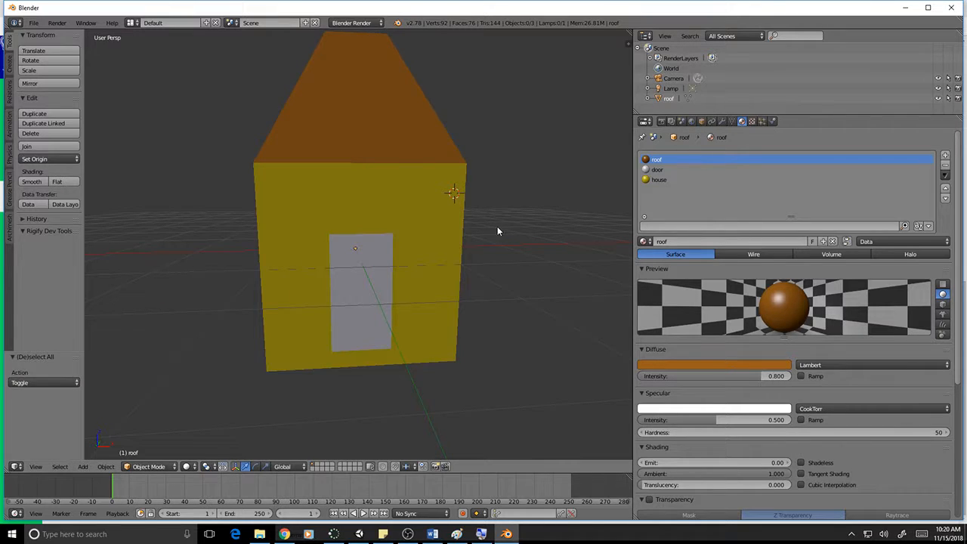
pyautogui.press('Tab')
pyautogui.moveTo(471, 209); pyautogui.dragTo(453, 219, button='middle')
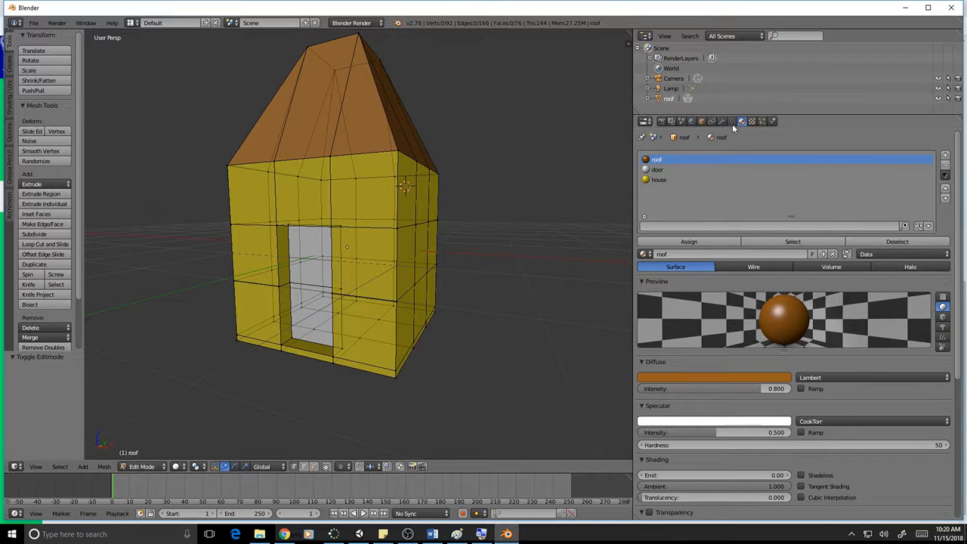
# Check the joined object's mesh data settings and return to its material settings
pyautogui.click(732, 122)
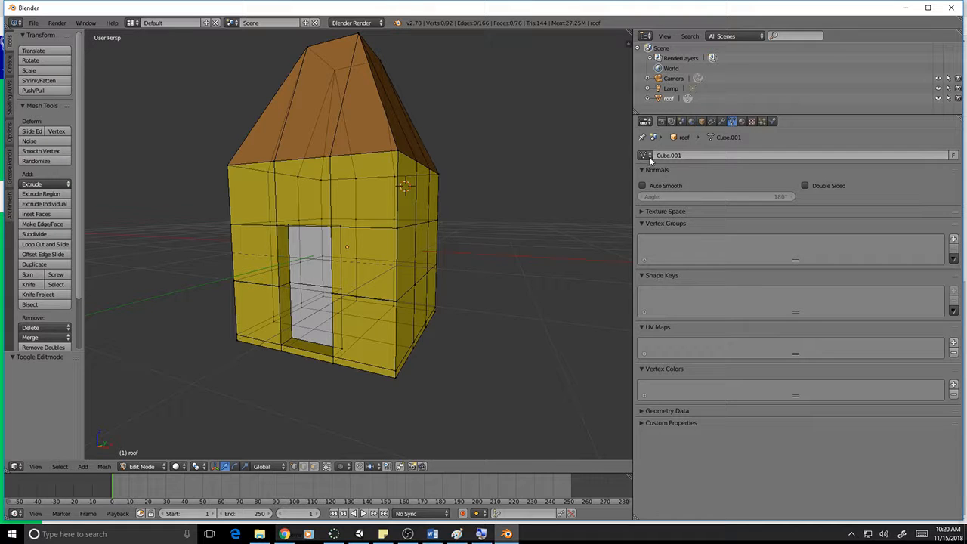
pyautogui.click(644, 156)
pyautogui.click(659, 172)
pyautogui.click(650, 156)
pyautogui.click(659, 180)
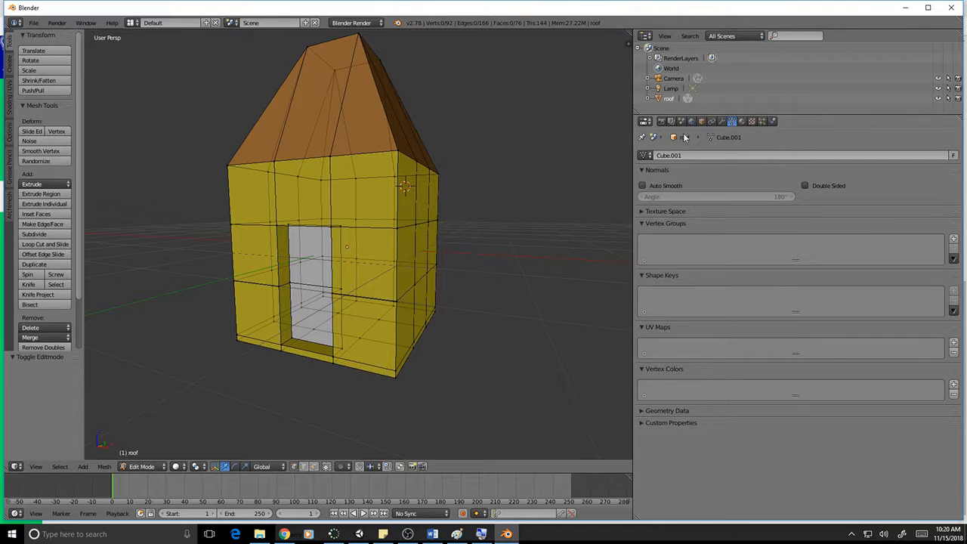
pyautogui.click(742, 121)
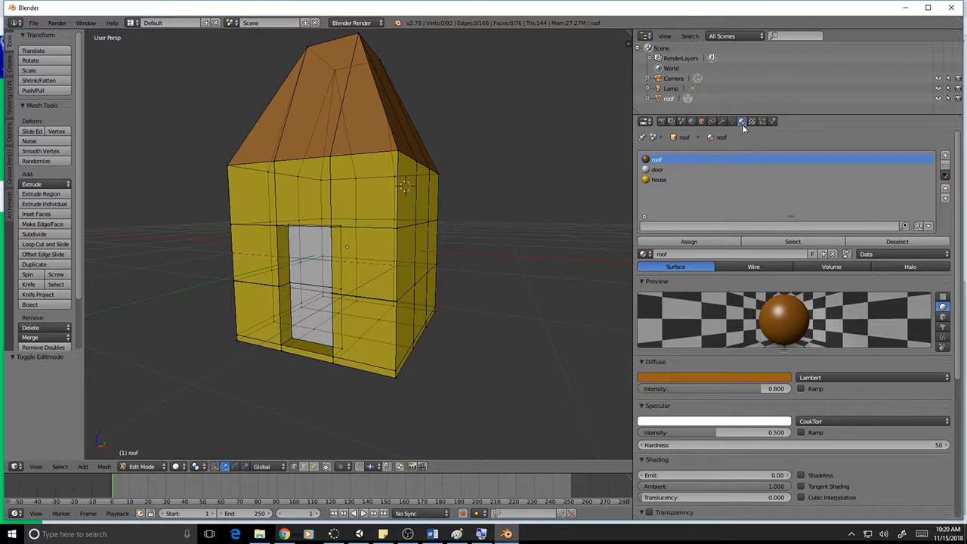
# Go through the roof, door and house material slots and try Assign with the roof material
pyautogui.click(663, 170)
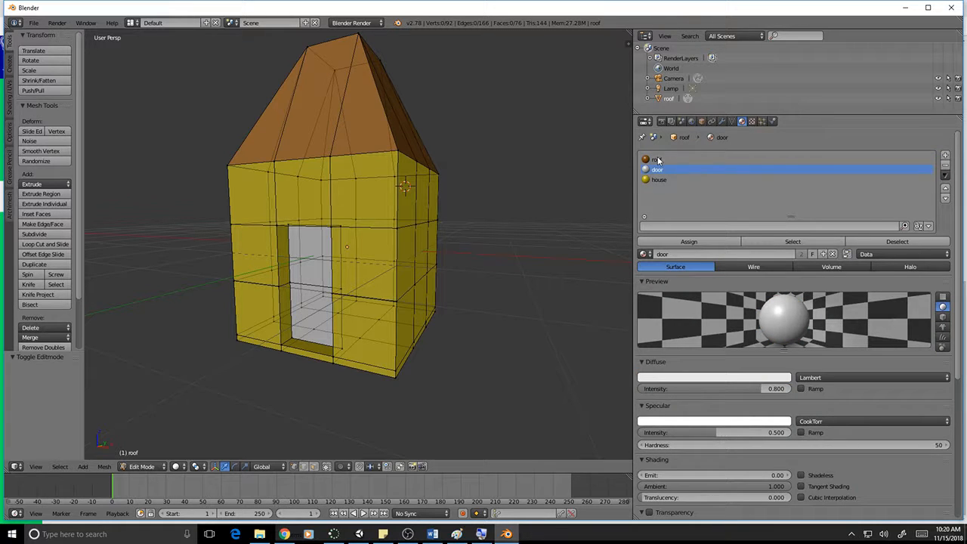
pyautogui.click(658, 160)
pyautogui.click(659, 170)
pyautogui.click(660, 179)
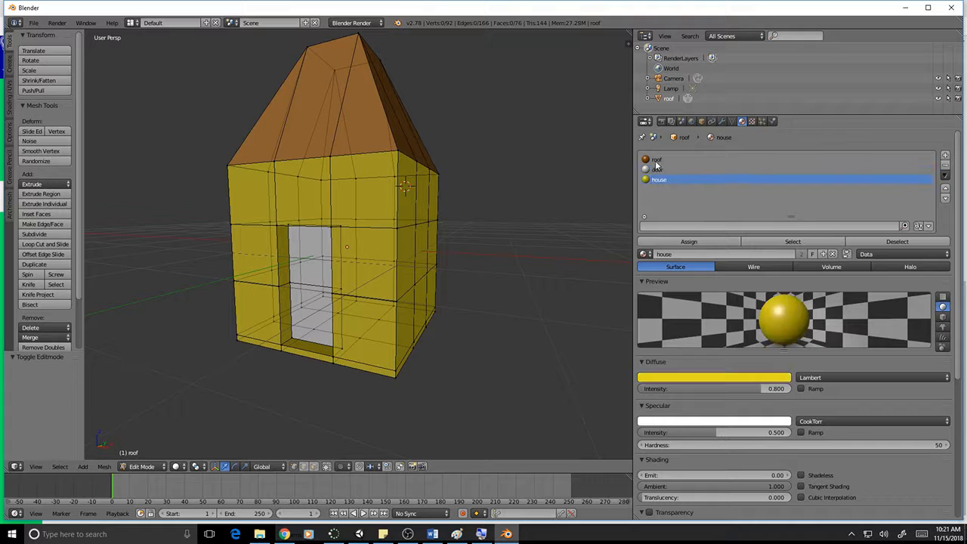
pyautogui.click(656, 160)
pyautogui.click(660, 170)
pyautogui.click(661, 180)
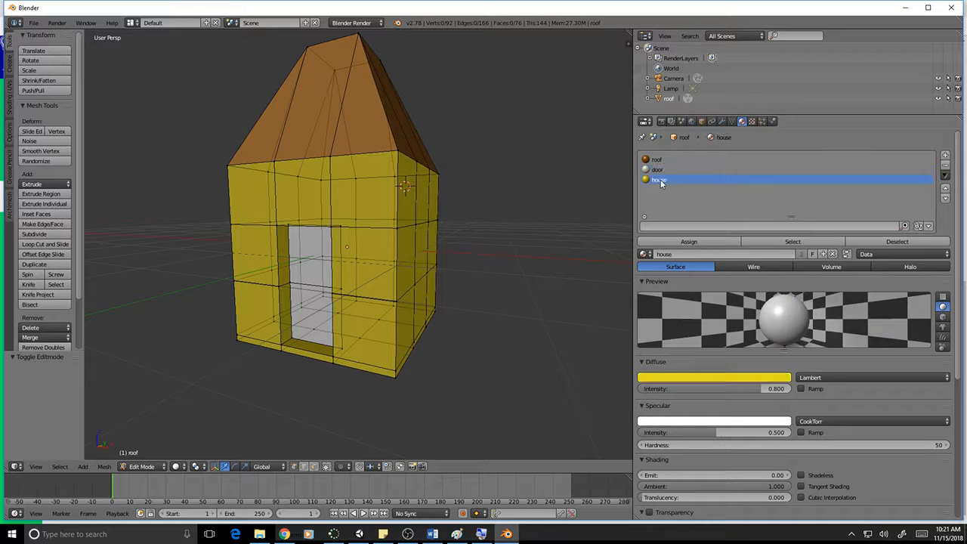
pyautogui.click(659, 170)
pyautogui.click(658, 160)
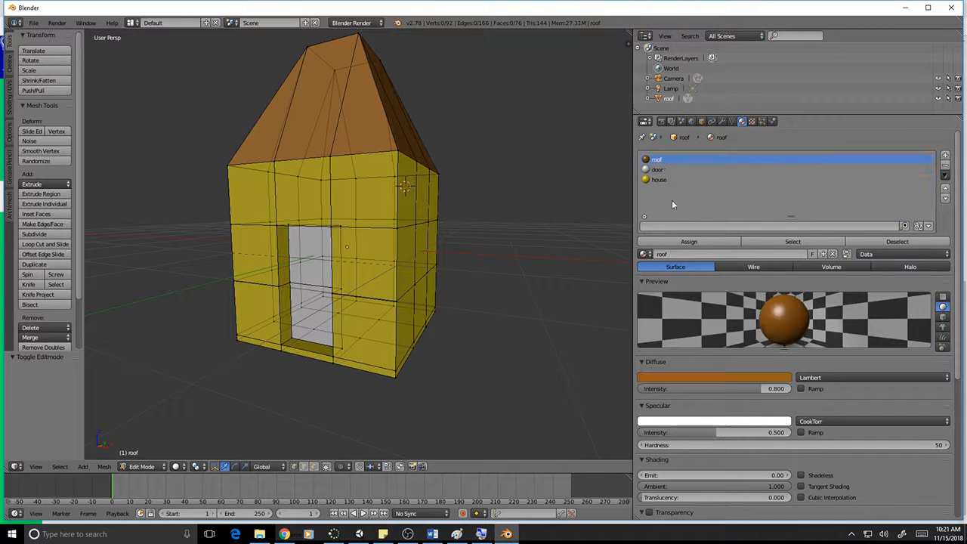
pyautogui.click(684, 241)
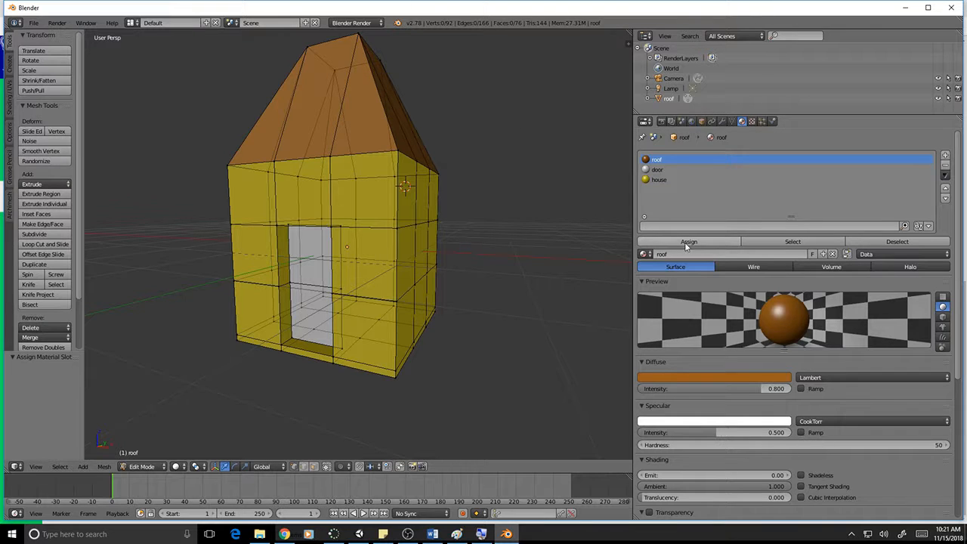
# Render the scene and examine the house in the rendered image up close
pyautogui.click(731, 121)
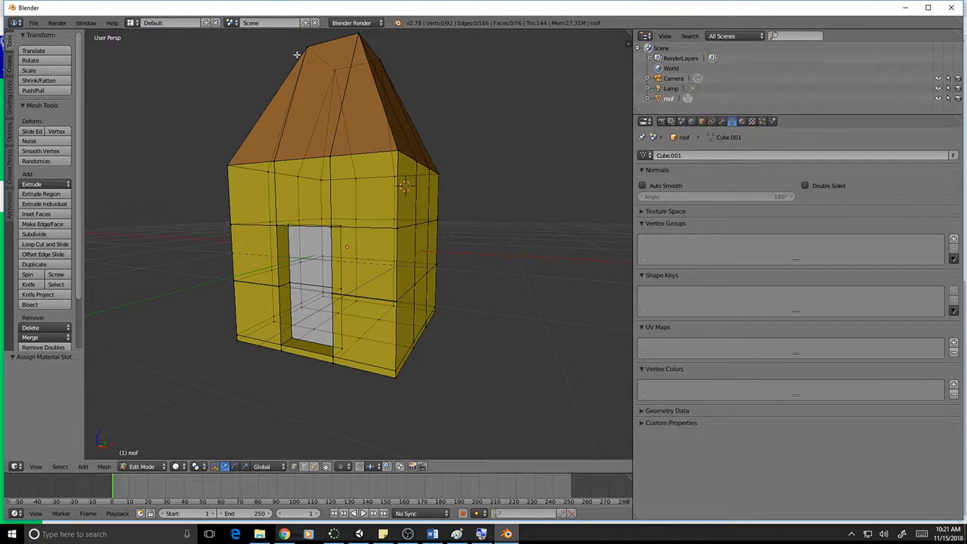
pyautogui.moveTo(328, 93); pyautogui.dragTo(356, 138, button='middle')
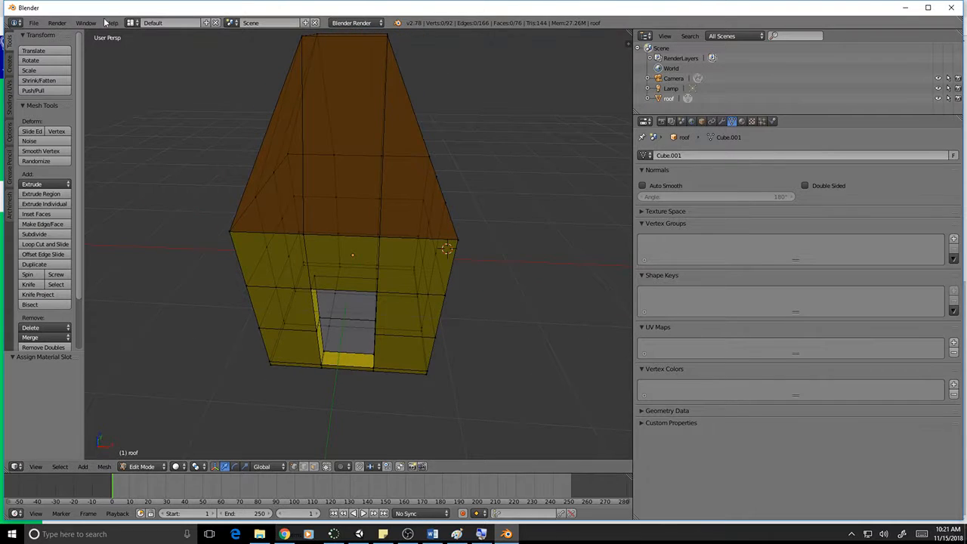
pyautogui.click(57, 23)
pyautogui.click(74, 36)
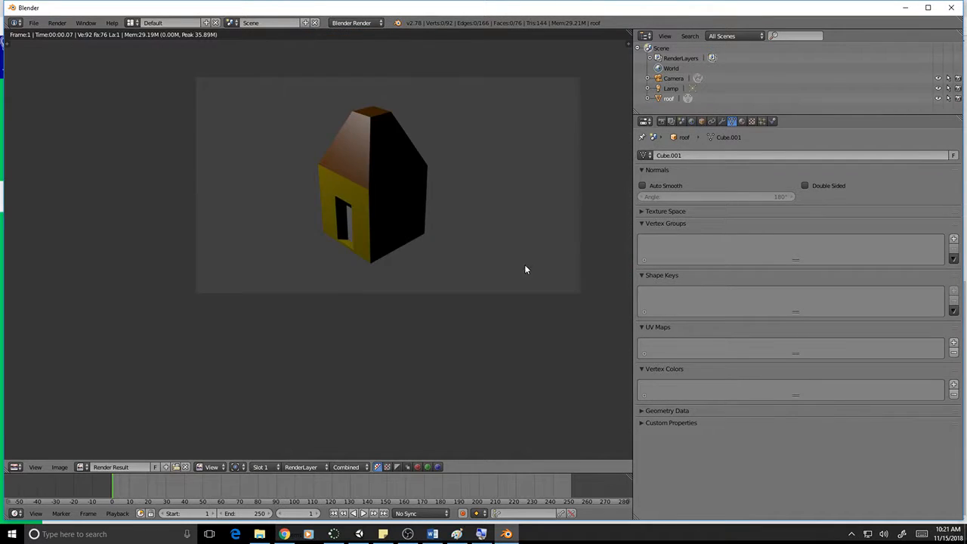
pyautogui.scroll(4, 348, 208)
pyautogui.scroll(-3, 350, 211)
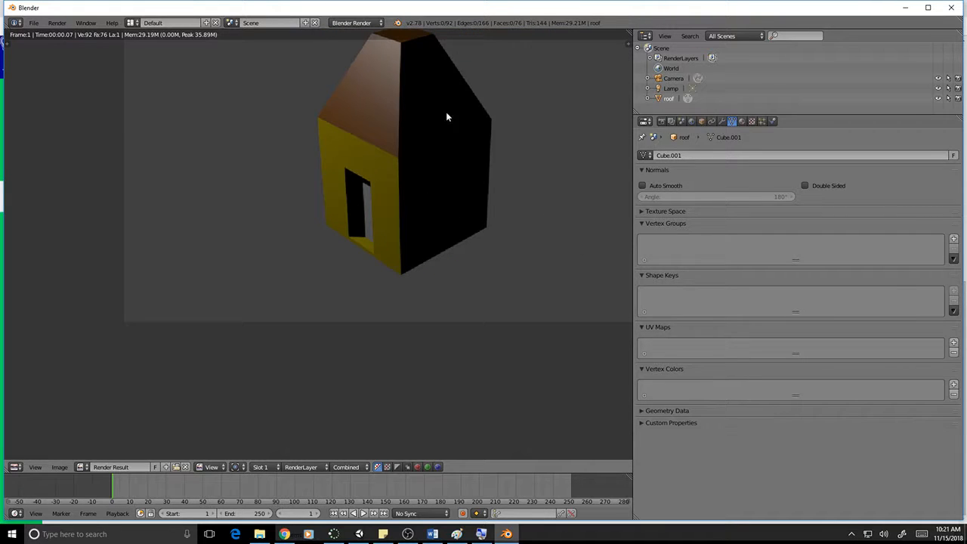
pyautogui.moveTo(436, 202); pyautogui.dragTo(304, 297, button='middle')
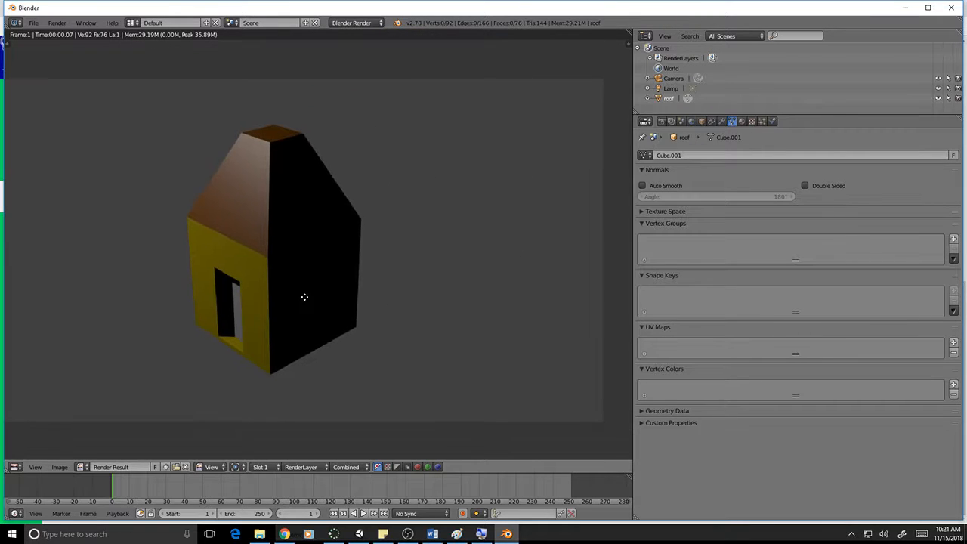
# Close the render, switch to Object Mode and remove the roof, door and house material slots from the joined object
pyautogui.click(743, 121)
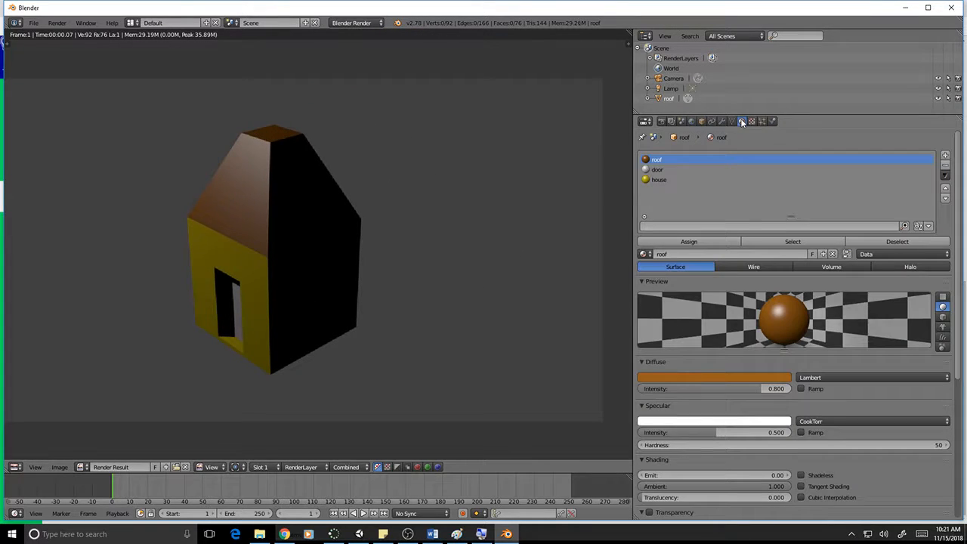
pyautogui.click(945, 165)
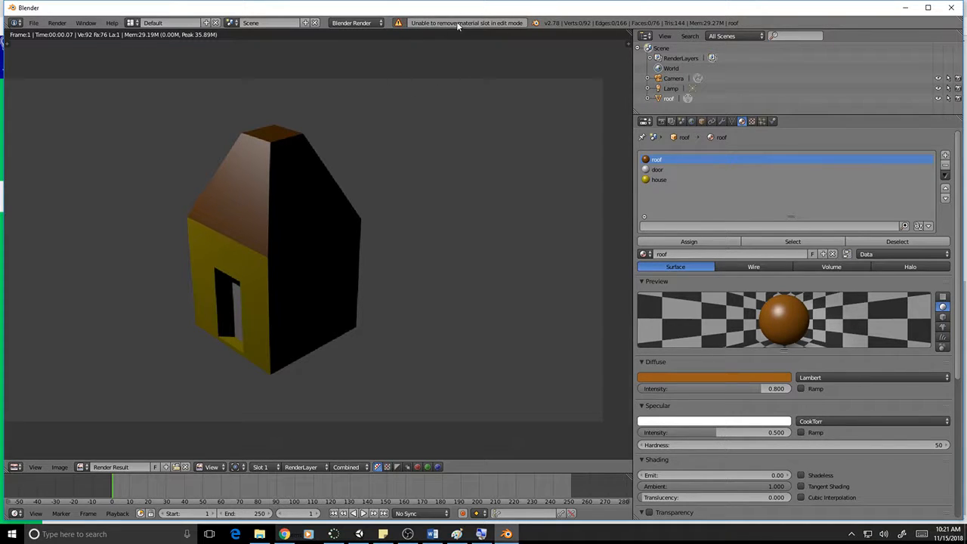
pyautogui.press('Tab')
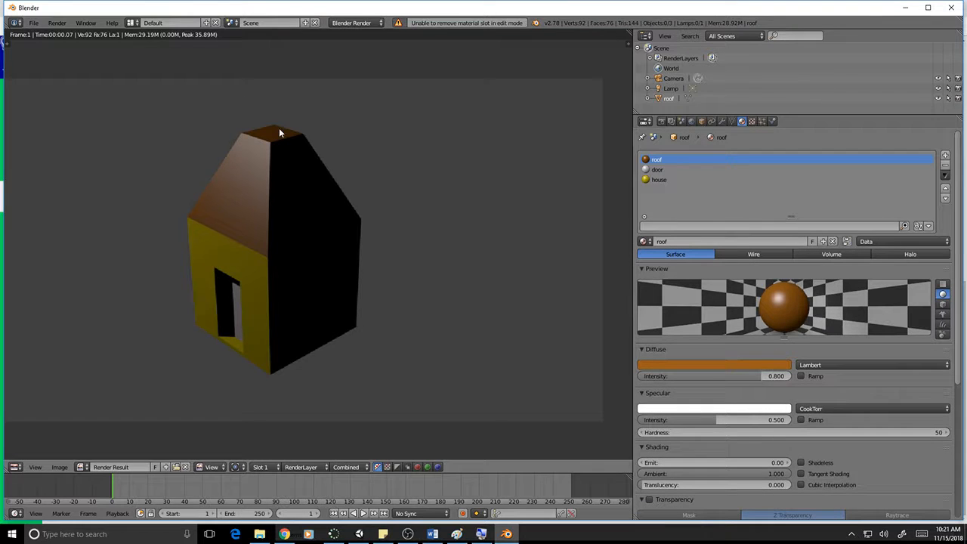
pyautogui.press('Escape')
pyautogui.moveTo(436, 148); pyautogui.dragTo(409, 149, button='middle')
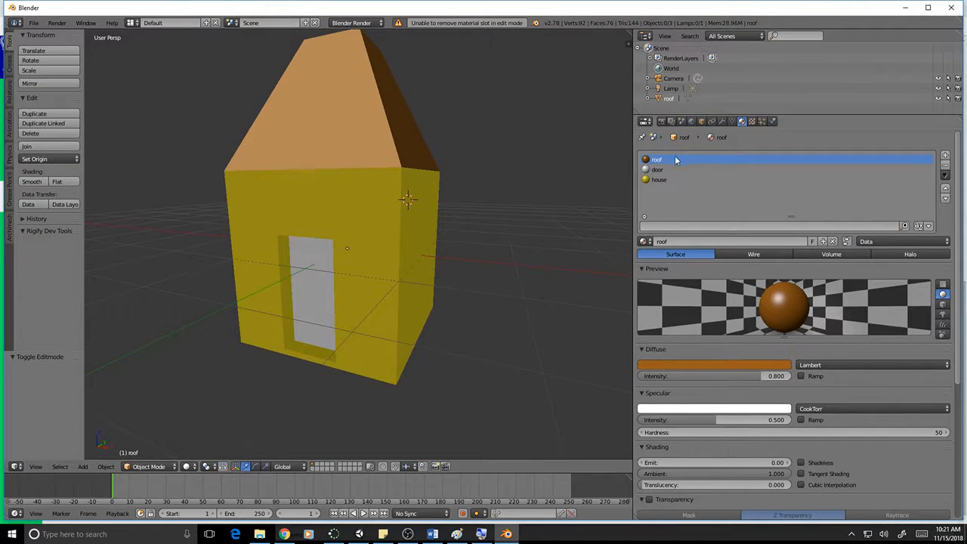
pyautogui.click(945, 166)
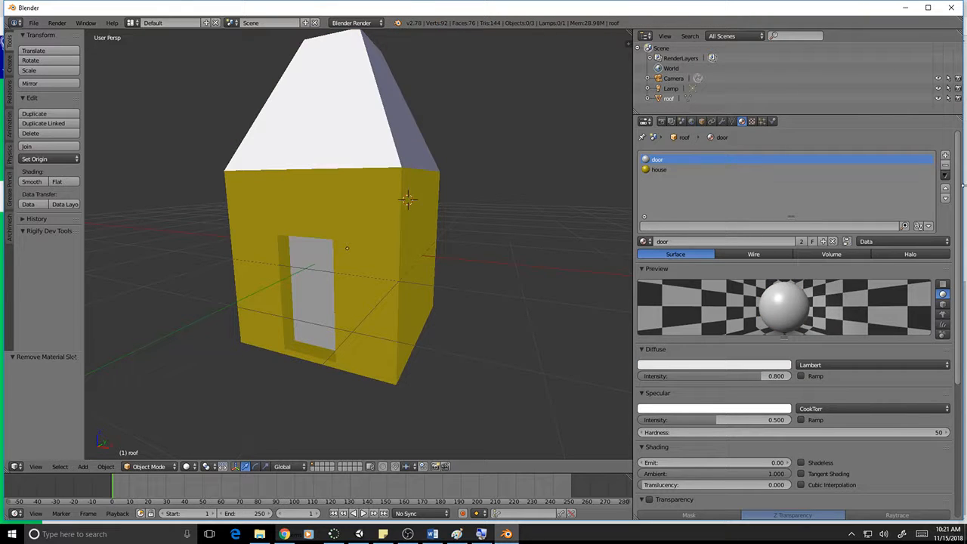
pyautogui.click(945, 165)
pyautogui.click(944, 165)
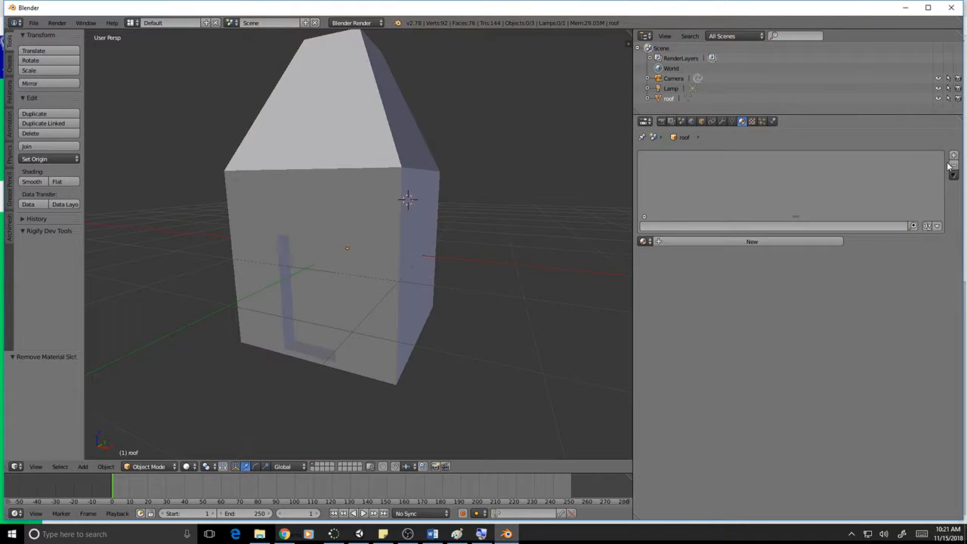
# Add a vertex group to the joined house mesh and name it roof
pyautogui.moveTo(437, 202)
pyautogui.mouseDown(button='middle')
pyautogui.moveTo(499, 230)
pyautogui.moveTo(393, 215)
pyautogui.moveTo(492, 191)
pyautogui.moveTo(391, 216)
pyautogui.moveTo(296, 201)
pyautogui.moveTo(322, 216)
pyautogui.moveTo(447, 205)
pyautogui.moveTo(404, 189)
pyautogui.moveTo(433, 204)
pyautogui.moveTo(429, 217)
pyautogui.moveTo(402, 206)
pyautogui.moveTo(431, 221)
pyautogui.mouseUp(button='middle')
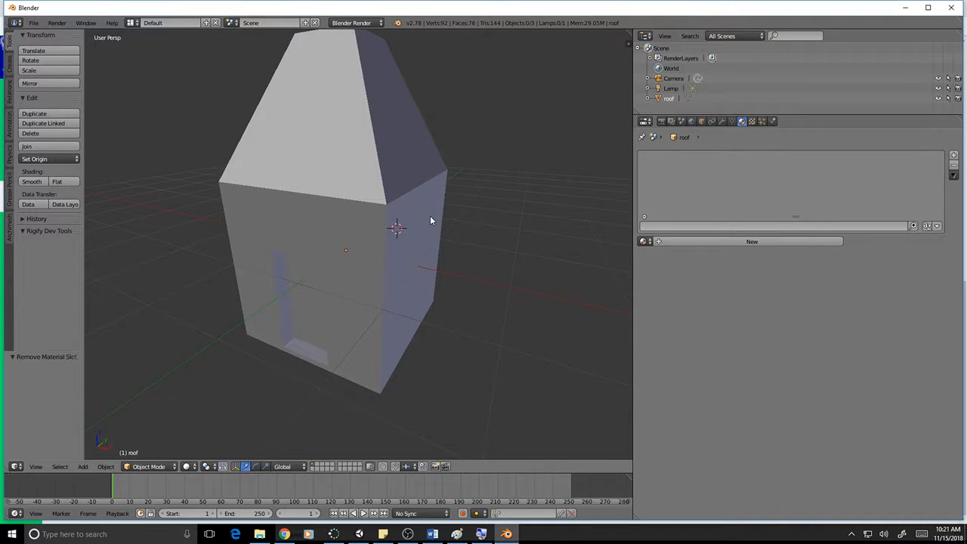
pyautogui.click(721, 122)
pyautogui.click(731, 121)
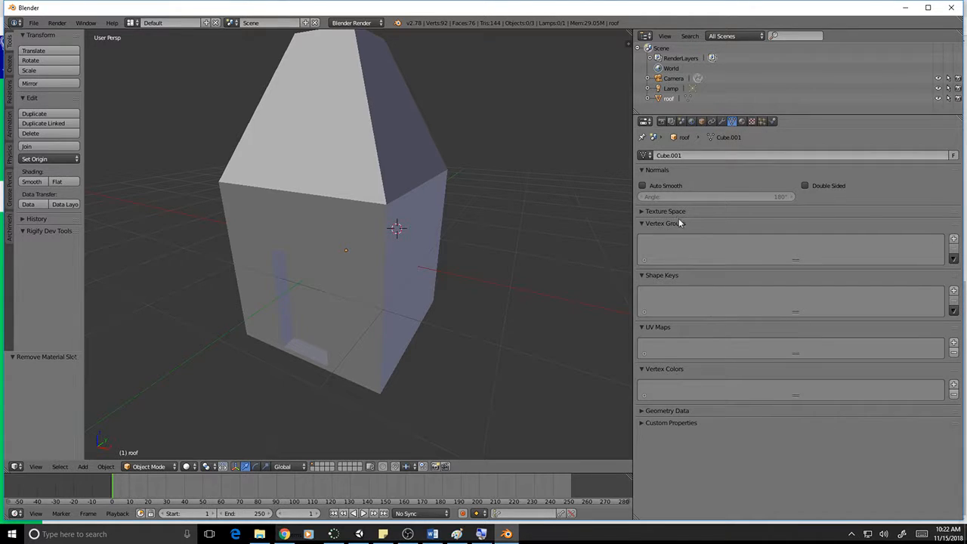
pyautogui.click(954, 239)
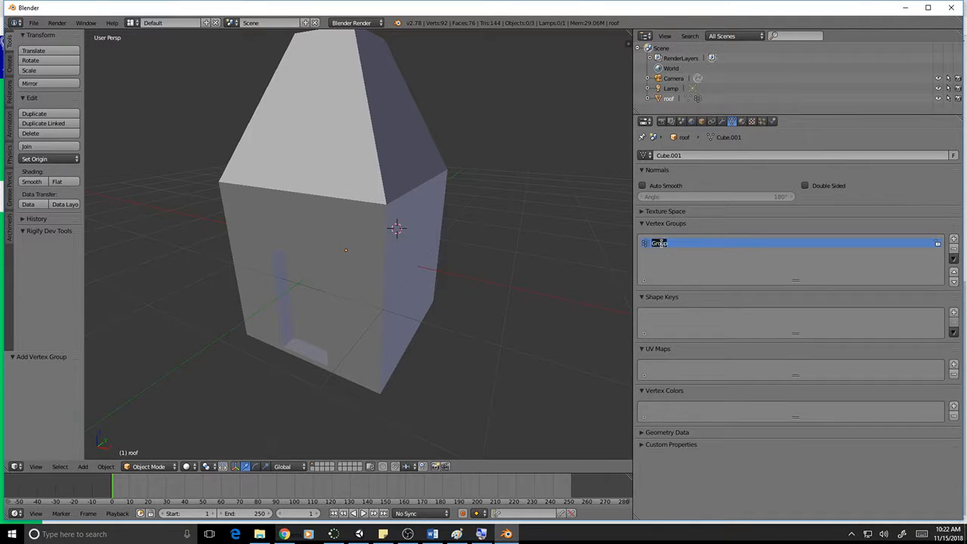
pyautogui.doubleClick(664, 245)
pyautogui.press('BackSpace')
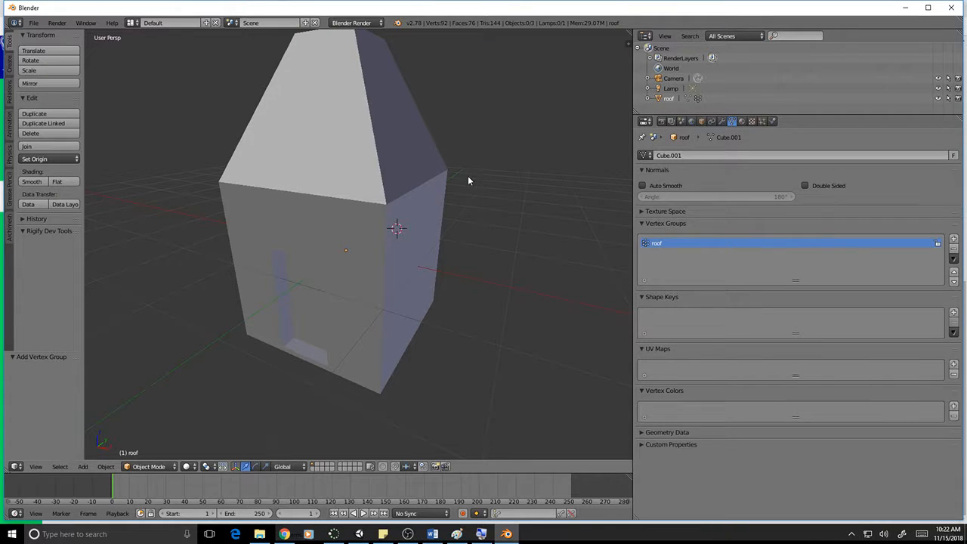
# Enter Edit Mode on the house and toggle limiting selection to visible geometry, leaving hidden vertices selectable
pyautogui.press('Tab')
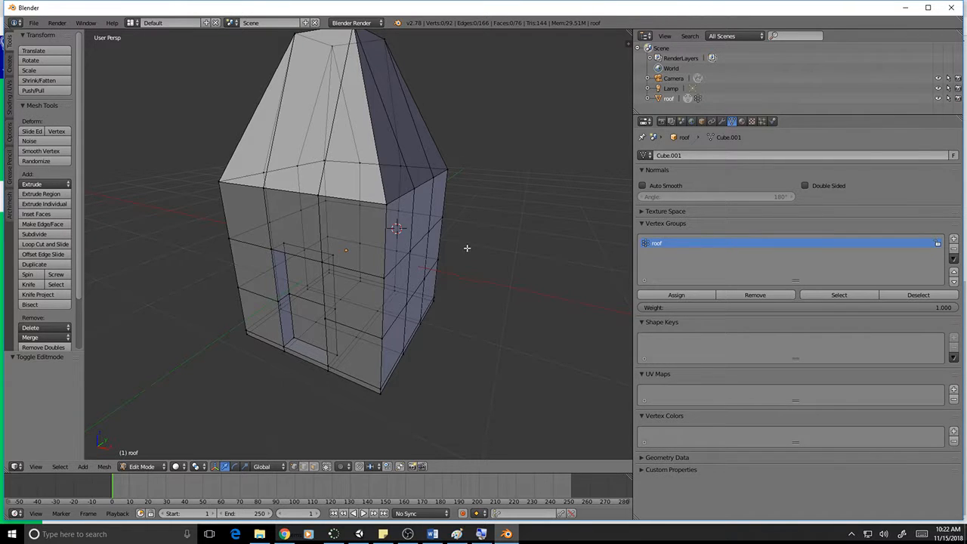
pyautogui.moveTo(468, 248); pyautogui.dragTo(475, 293, button='middle')
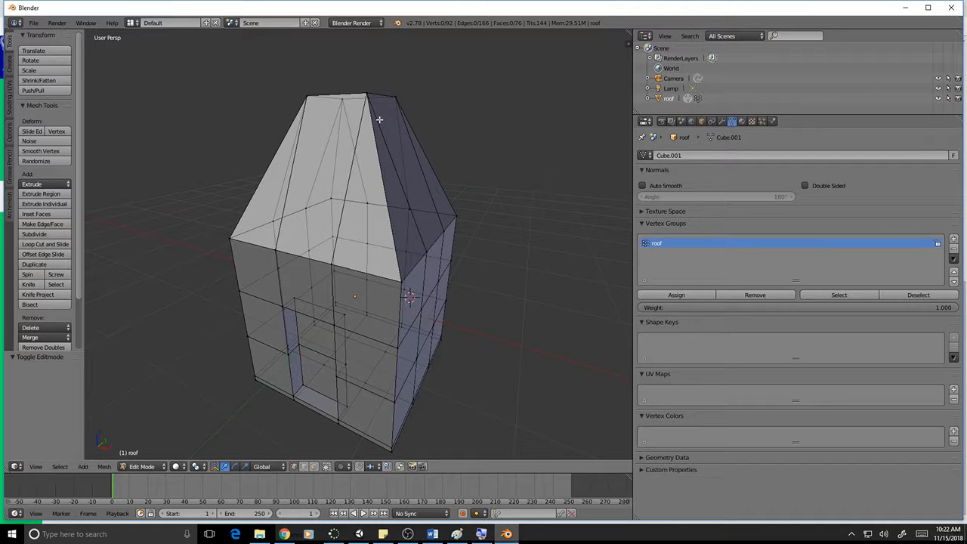
pyautogui.press('c')
pyautogui.scroll(-6, 505, 133)
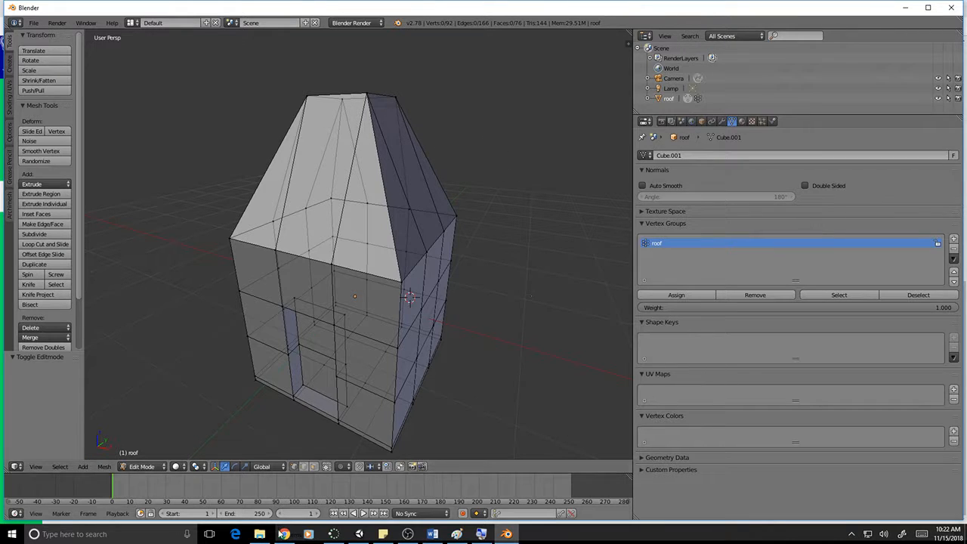
pyautogui.click(327, 467)
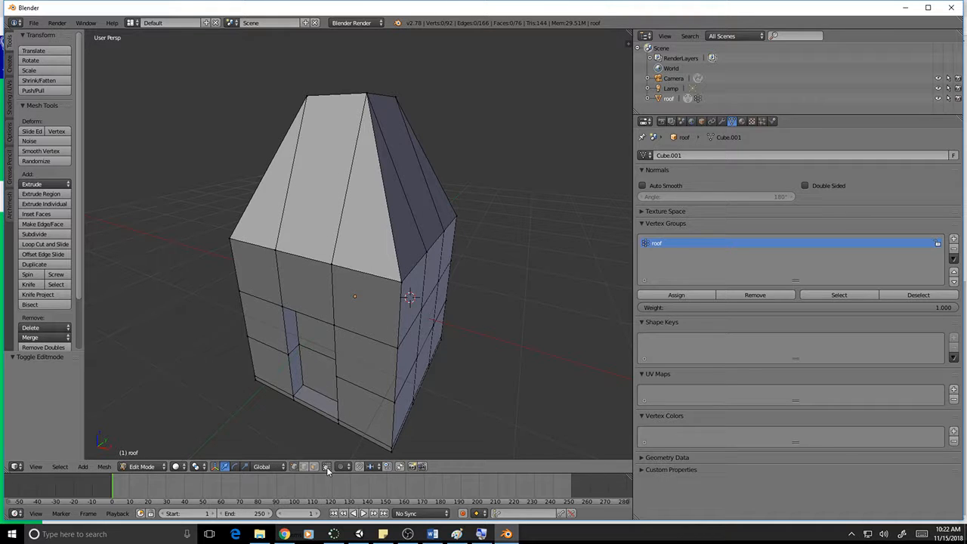
pyautogui.click(328, 467)
pyautogui.click(327, 467)
pyautogui.click(327, 467)
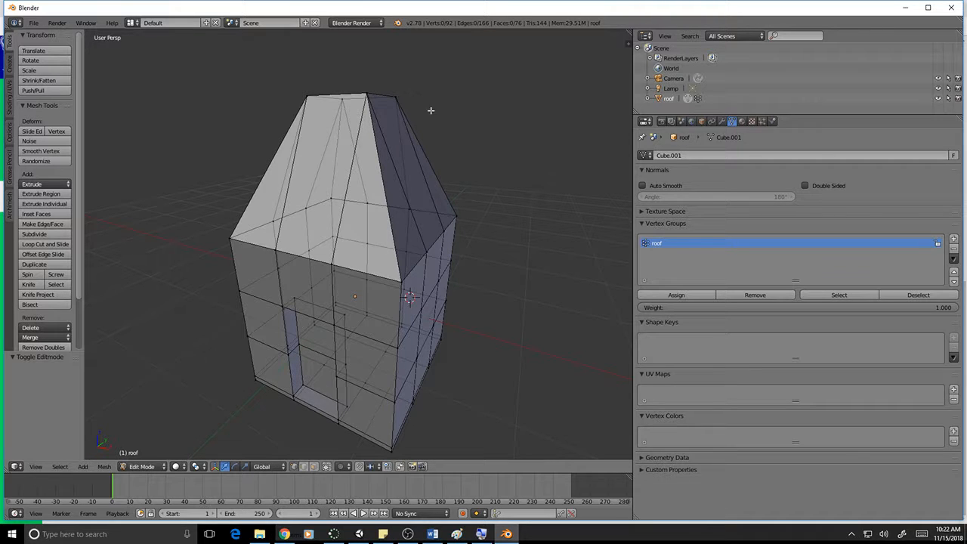
# Circle-select all the roof vertices from several sides and assign them to the roof vertex group
pyautogui.press('c')
pyautogui.moveTo(424, 108)
pyautogui.mouseDown()
pyautogui.moveTo(303, 97)
pyautogui.moveTo(254, 161)
pyautogui.moveTo(254, 204)
pyautogui.moveTo(294, 173)
pyautogui.moveTo(467, 186)
pyautogui.mouseUp()
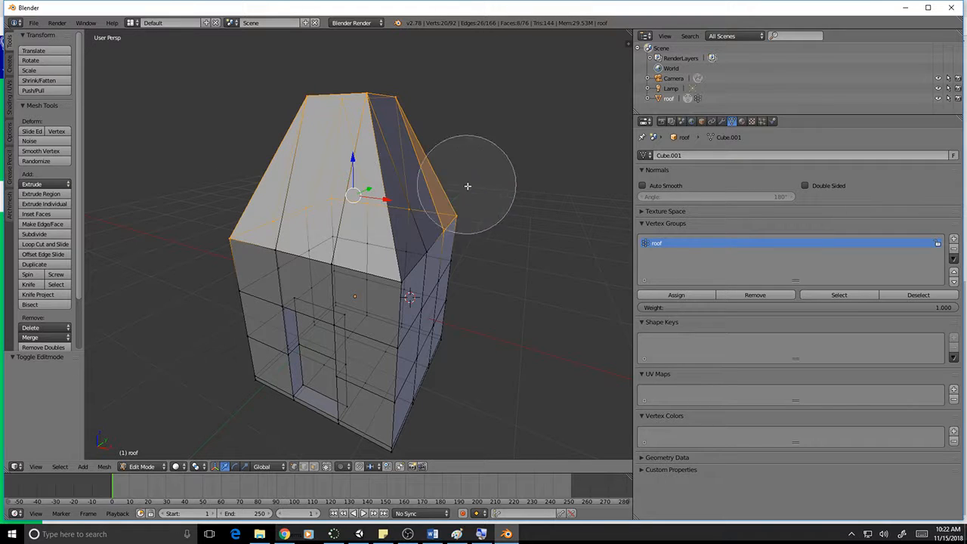
pyautogui.press('Escape')
pyautogui.moveTo(476, 258); pyautogui.dragTo(501, 244, button='middle')
pyautogui.press('c')
pyautogui.moveTo(484, 217)
pyautogui.mouseDown()
pyautogui.moveTo(480, 205)
pyautogui.moveTo(392, 189)
pyautogui.moveTo(309, 188)
pyautogui.mouseUp()
pyautogui.press('Escape')
pyautogui.moveTo(485, 220)
pyautogui.mouseDown(button='middle')
pyautogui.moveTo(453, 222)
pyautogui.moveTo(502, 220)
pyautogui.moveTo(573, 254)
pyautogui.moveTo(290, 376)
pyautogui.moveTo(241, 265)
pyautogui.moveTo(94, 219)
pyautogui.moveTo(521, 197)
pyautogui.moveTo(439, 208)
pyautogui.mouseUp(button='middle')
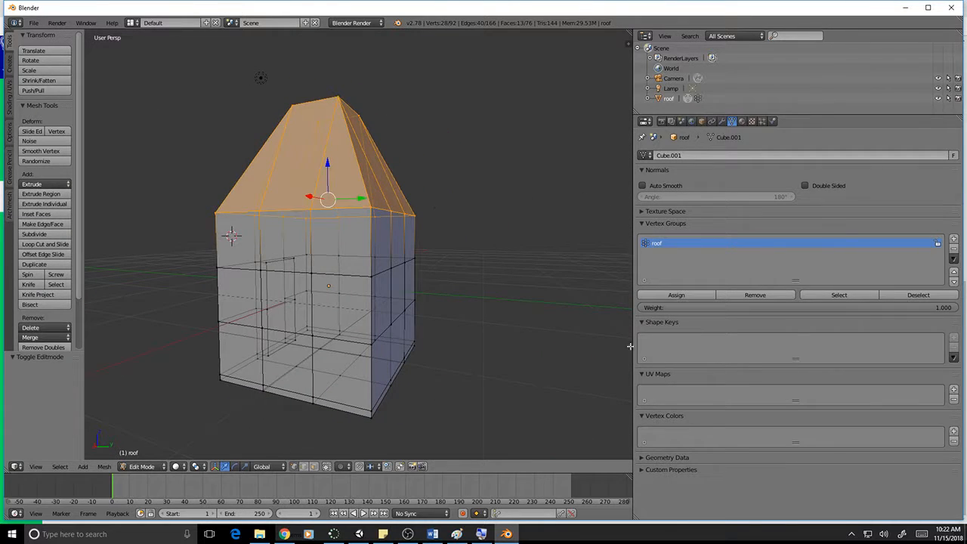
pyautogui.click(682, 297)
# Clear the selection and test the roof vertex group by selecting, deselecting and reselecting its vertices
pyautogui.press('a')
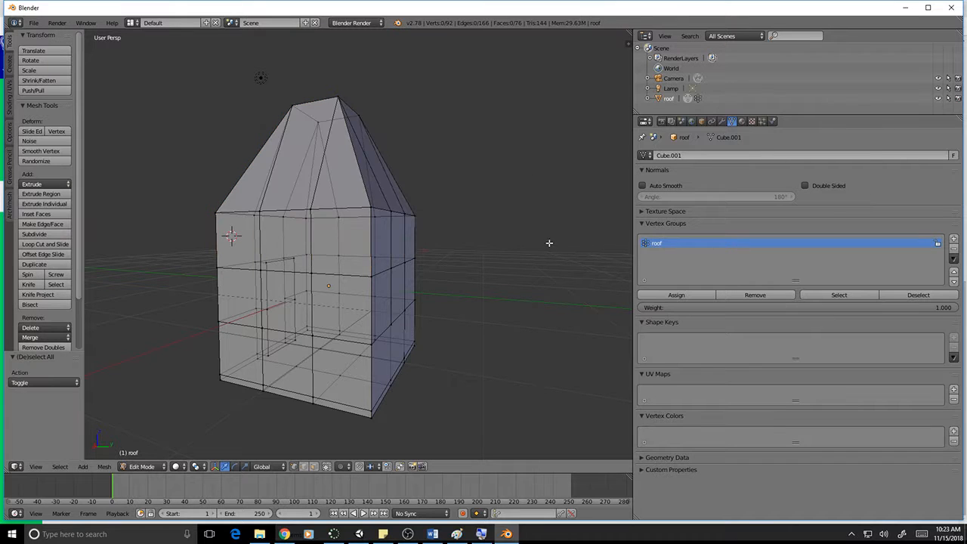
pyautogui.click(846, 296)
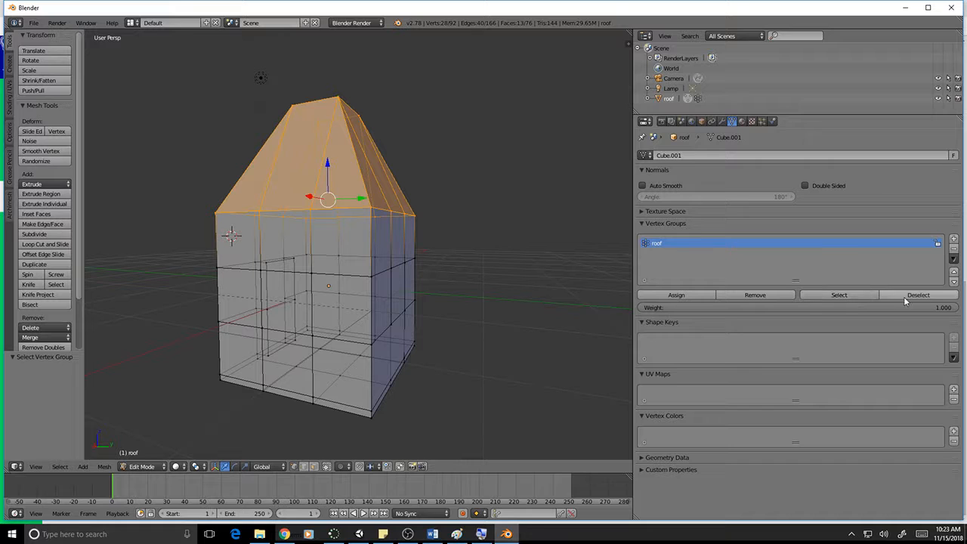
pyautogui.click(908, 295)
pyautogui.click(858, 294)
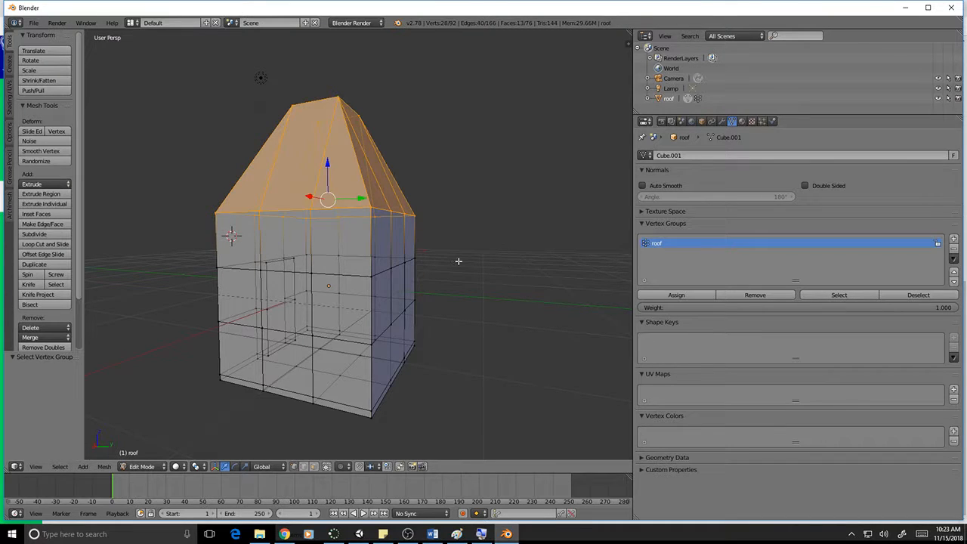
# Select the whole mesh, test deselecting the roof vertex group from it, and clear the selection
pyautogui.press('a')
pyautogui.press('a')
pyautogui.press('a')
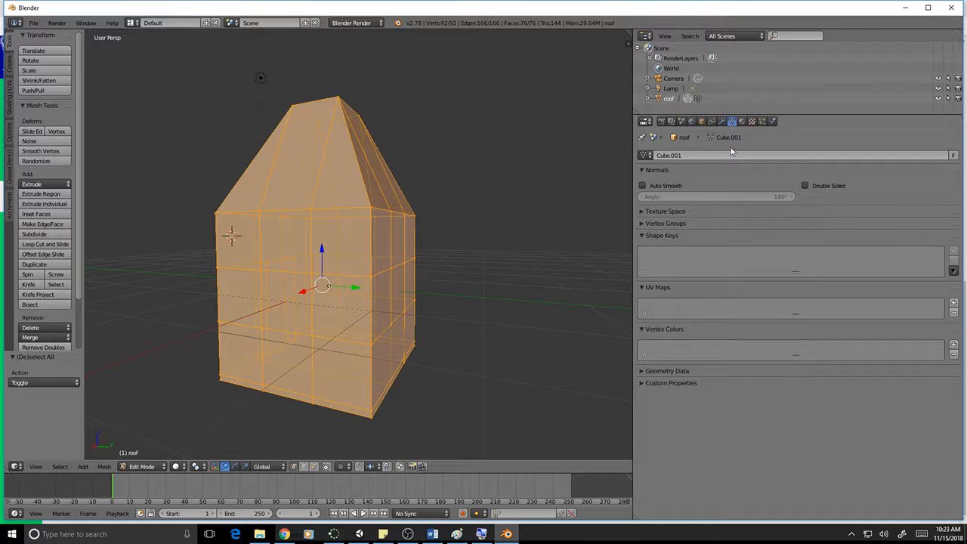
pyautogui.click(641, 225)
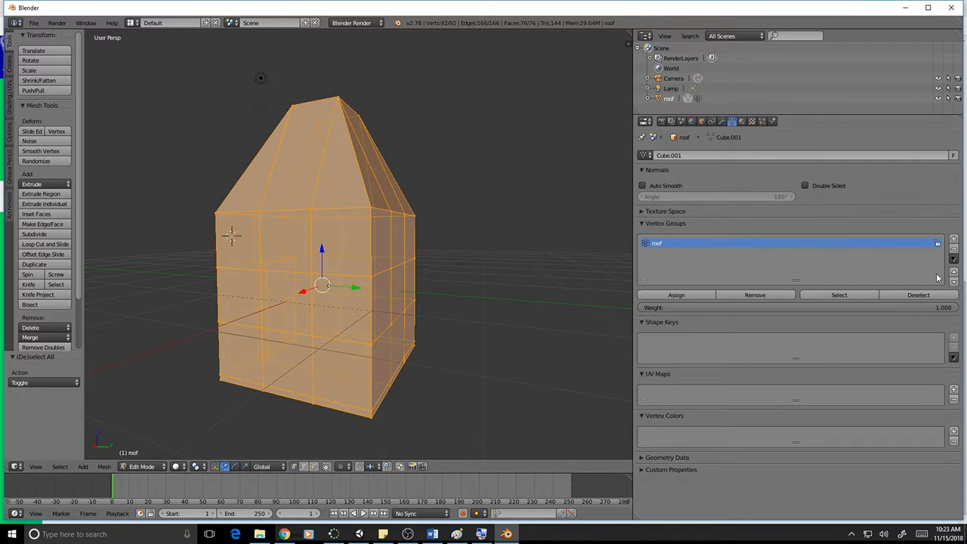
pyautogui.click(913, 294)
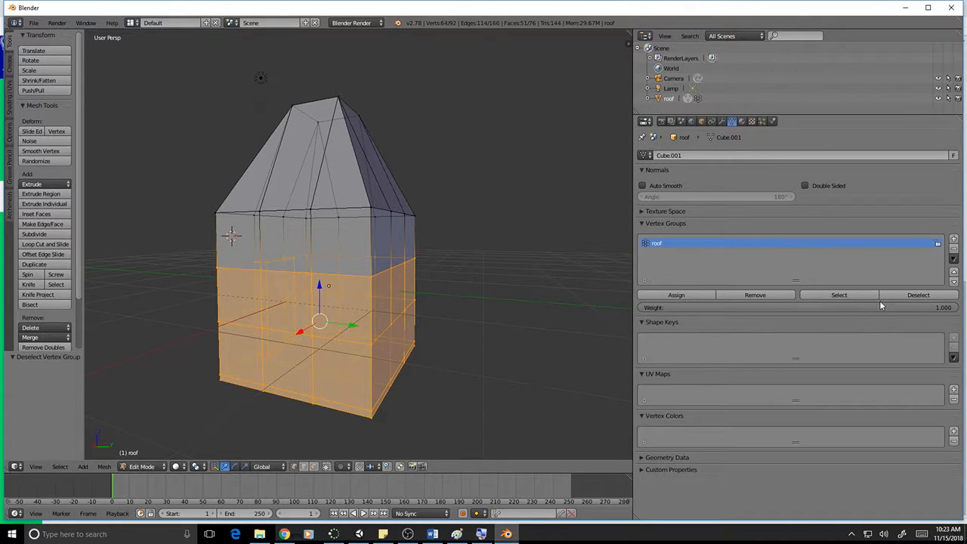
pyautogui.press('a')
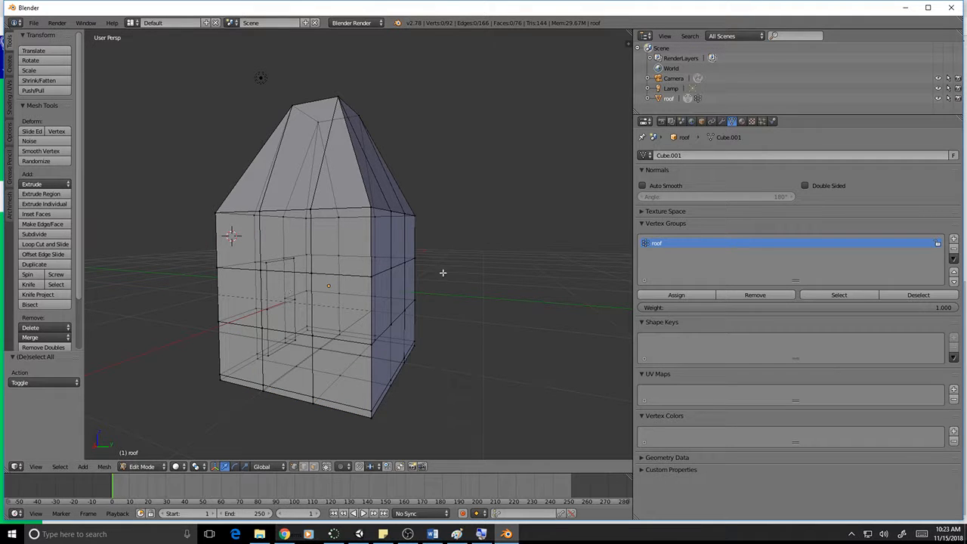
# Select the six vertices outlining the recessed door panel on the front of the house
pyautogui.moveTo(443, 272); pyautogui.dragTo(568, 242, button='middle')
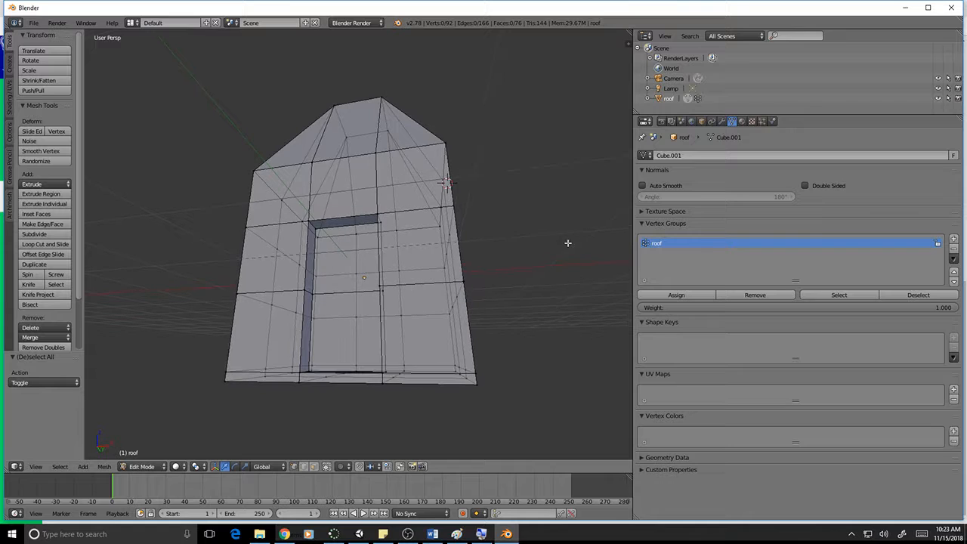
pyautogui.rightClick(317, 231)
pyautogui.keyDown('shift'); pyautogui.rightClick(318, 291); pyautogui.keyUp('shift')
pyautogui.moveTo(318, 347); pyautogui.dragTo(328, 401, button='middle')
pyautogui.keyDown('shift'); pyautogui.rightClick(319, 398); pyautogui.keyUp('shift')
pyautogui.moveTo(401, 403); pyautogui.dragTo(389, 402, button='middle')
pyautogui.keyDown('shift'); pyautogui.rightClick(360, 403); pyautogui.keyUp('shift')
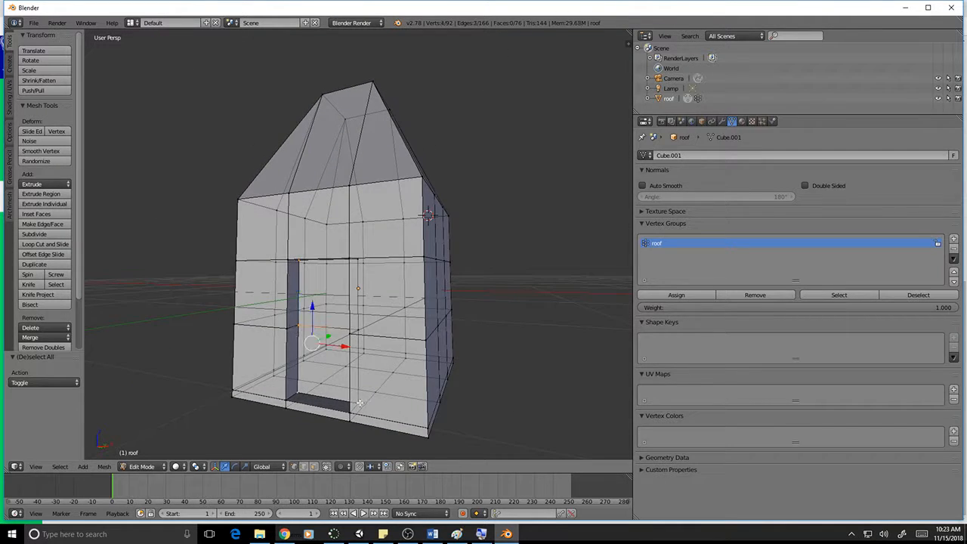
pyautogui.keyDown('shift'); pyautogui.rightClick(359, 331); pyautogui.keyUp('shift')
pyautogui.keyDown('shift'); pyautogui.rightClick(357, 263); pyautogui.keyUp('shift')
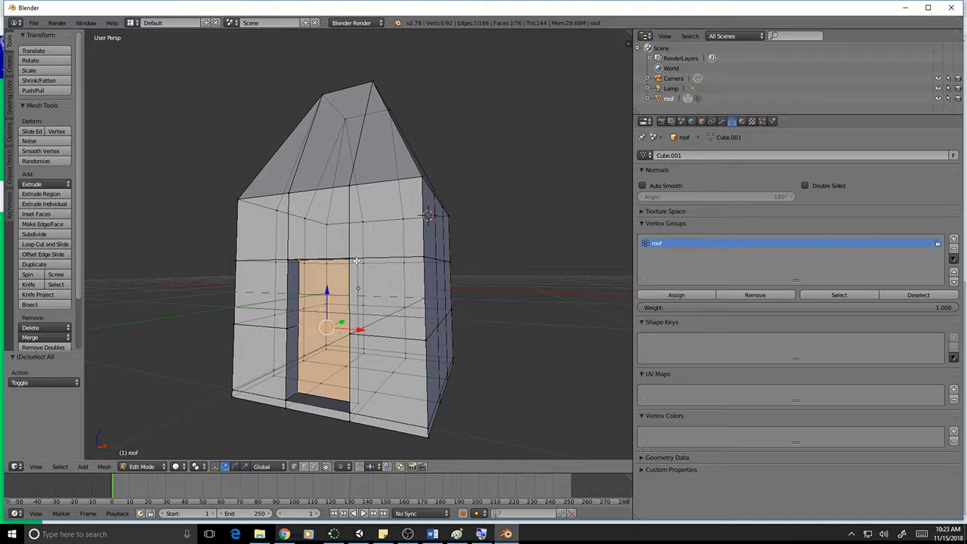
pyautogui.moveTo(356, 265); pyautogui.dragTo(772, 279, button='middle')
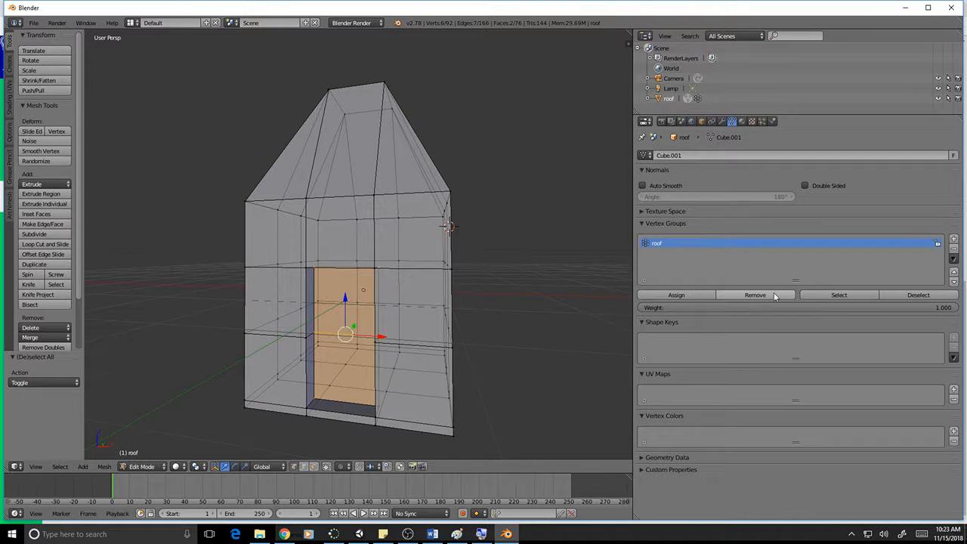
# Add a vertex group named door and assign the selected door vertices to it
pyautogui.click(955, 240)
pyautogui.doubleClick(662, 253)
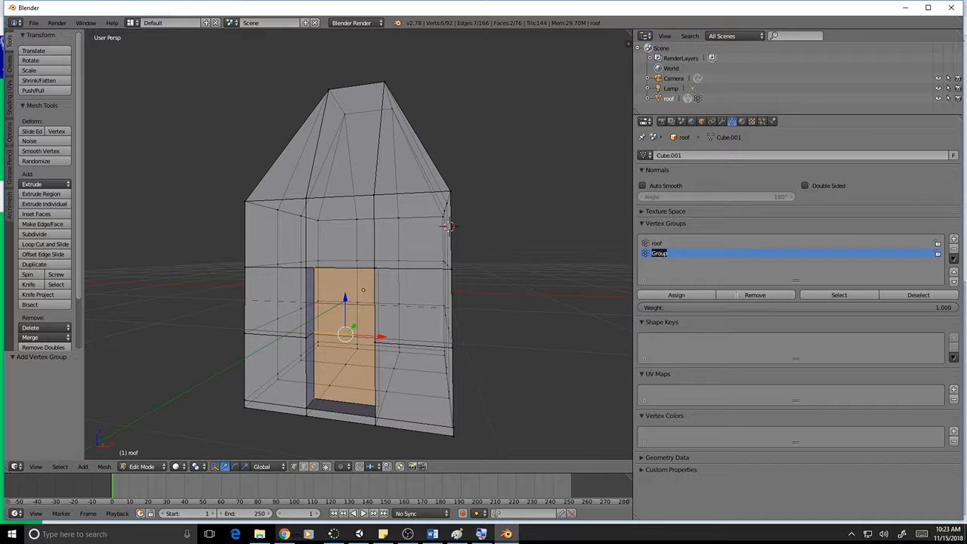
pyautogui.write('door')
pyautogui.click(684, 296)
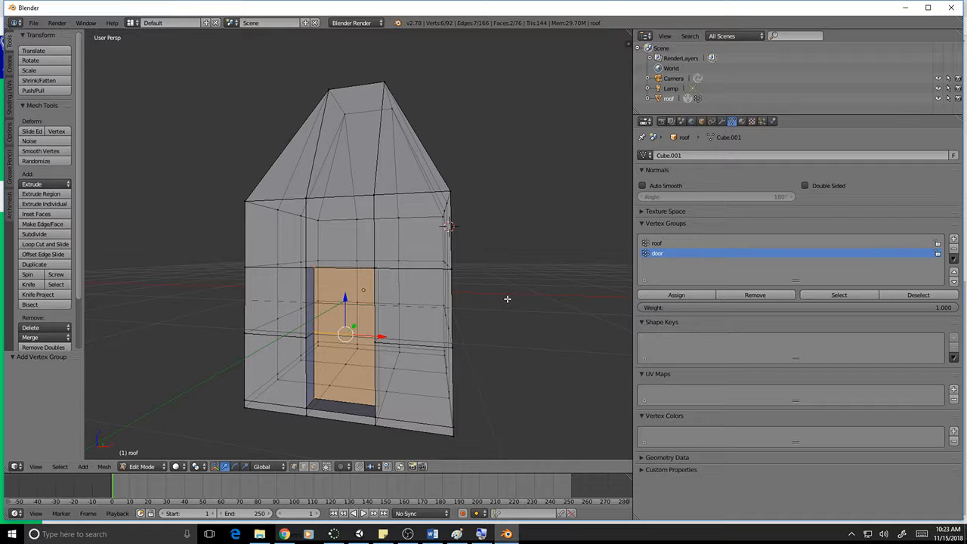
# Select the whole mesh and deselect the roof and door vertex groups from it
pyautogui.press('a')
pyautogui.press('a')
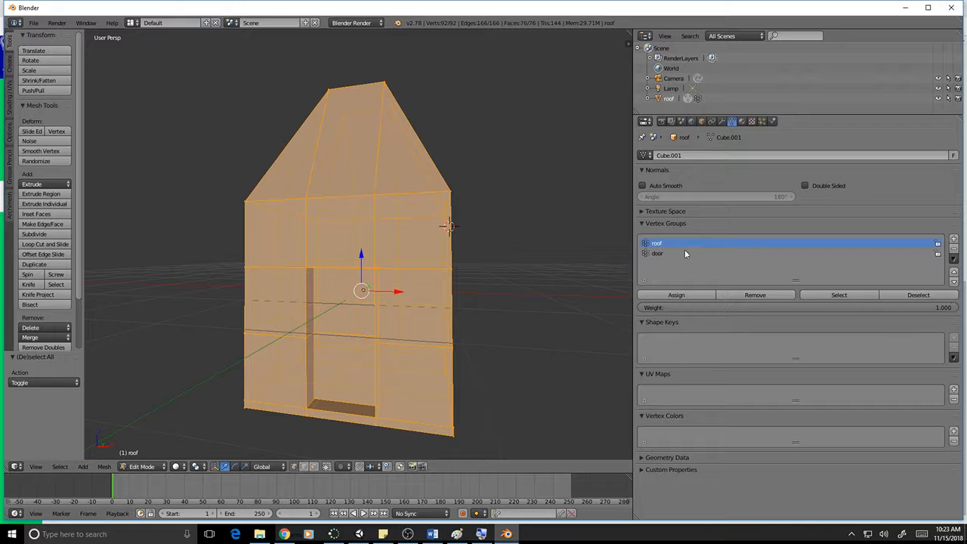
pyautogui.click(928, 296)
pyautogui.click(657, 253)
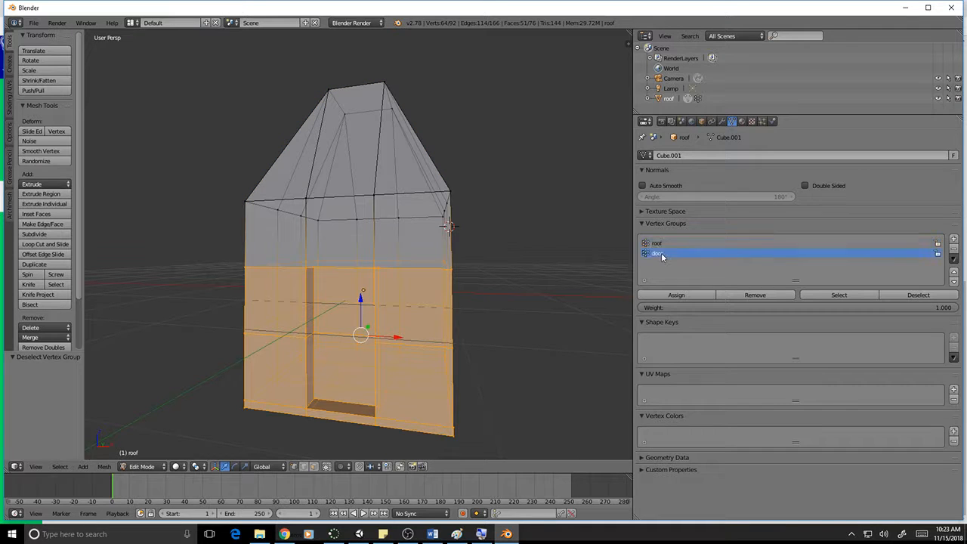
pyautogui.click(928, 296)
# Circle-select the vertices along the top edge of the walls to add them to the selection
pyautogui.moveTo(483, 298)
pyautogui.mouseDown(button='middle')
pyautogui.moveTo(402, 287)
pyautogui.moveTo(469, 306)
pyautogui.mouseUp(button='middle')
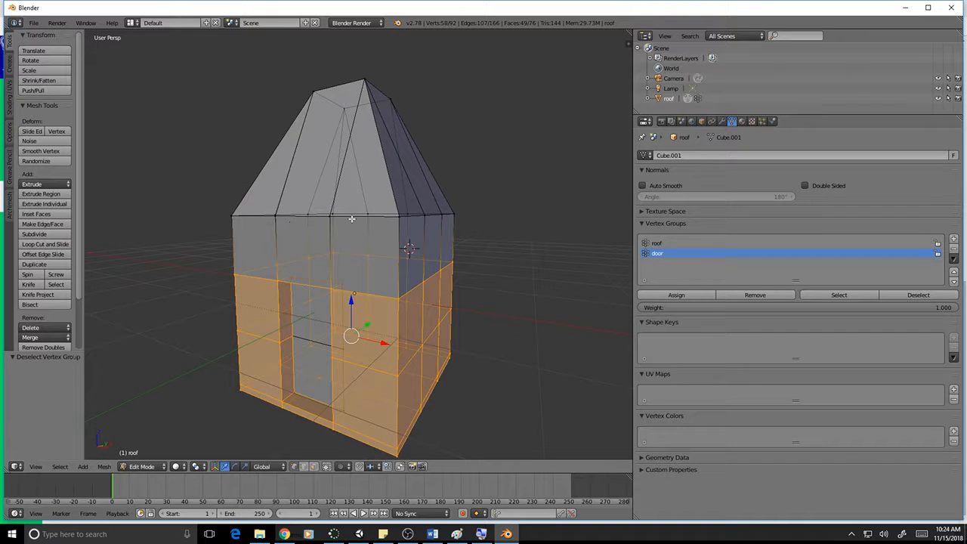
pyautogui.press('c')
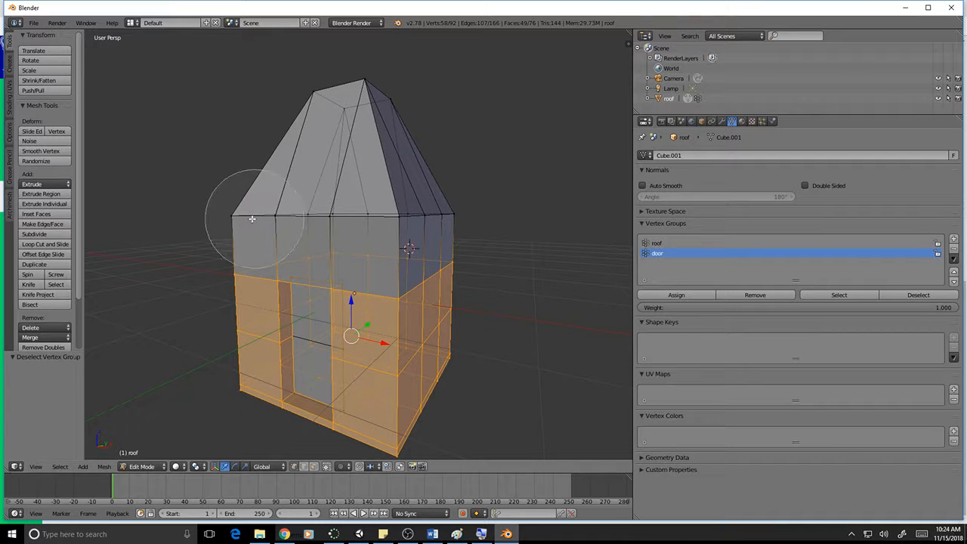
pyautogui.moveTo(242, 216); pyautogui.dragTo(458, 211)
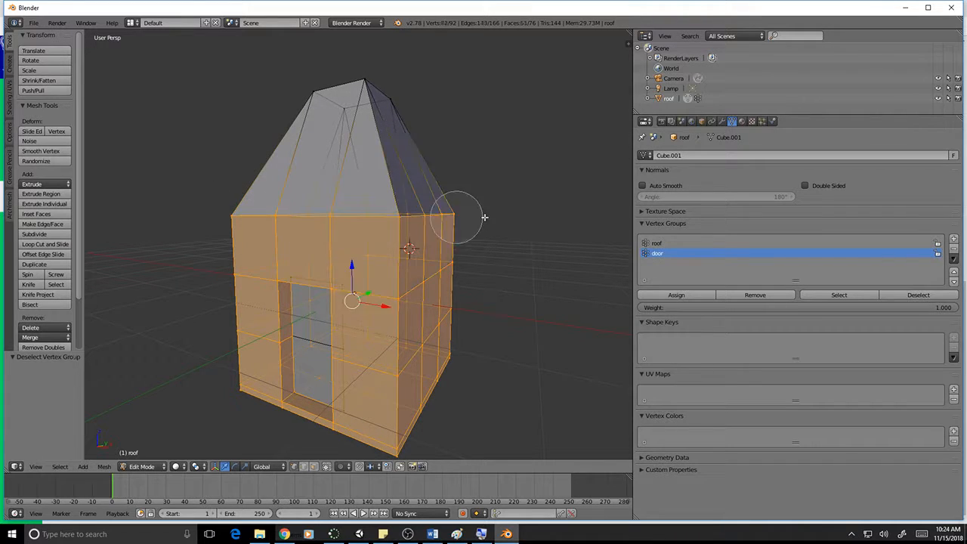
pyautogui.press('Escape')
pyautogui.moveTo(529, 325)
pyautogui.mouseDown(button='middle')
pyautogui.moveTo(536, 335)
pyautogui.moveTo(441, 326)
pyautogui.moveTo(566, 315)
pyautogui.moveTo(620, 339)
pyautogui.moveTo(594, 343)
pyautogui.moveTo(542, 330)
pyautogui.moveTo(516, 264)
pyautogui.moveTo(511, 315)
pyautogui.moveTo(597, 336)
pyautogui.mouseUp(button='middle')
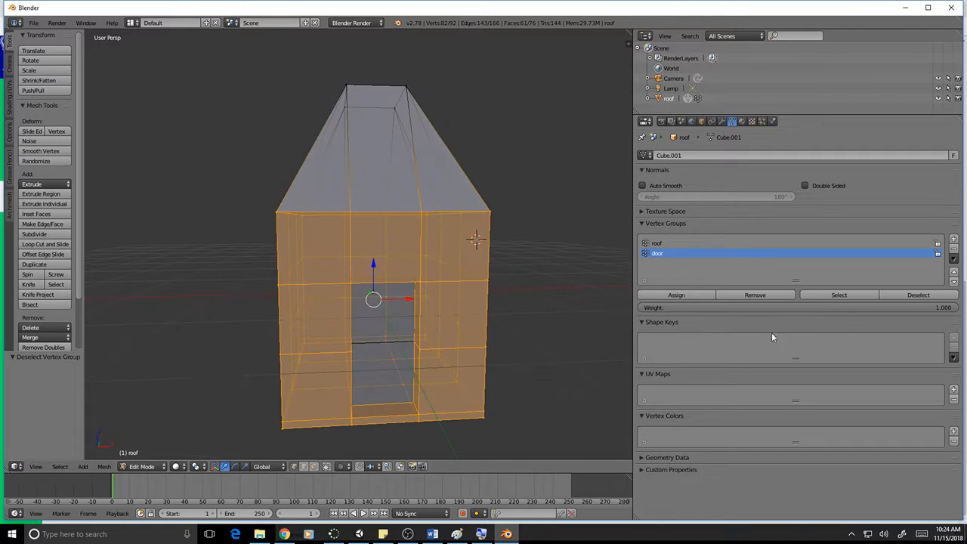
# Add a vertex group named houseWalls and assign the selected wall vertices to it
pyautogui.click(954, 239)
pyautogui.doubleClick(662, 265)
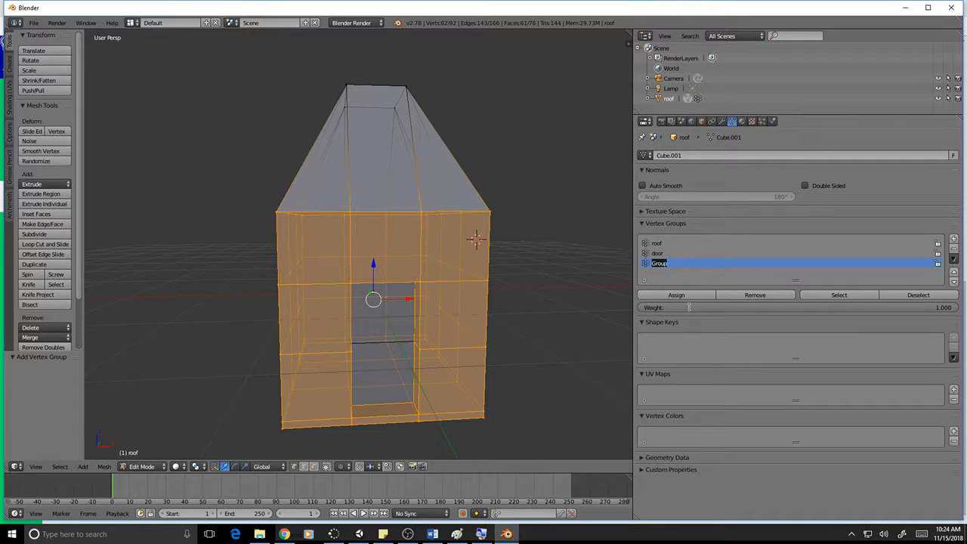
pyautogui.write('houseWalls')
pyautogui.click(687, 293)
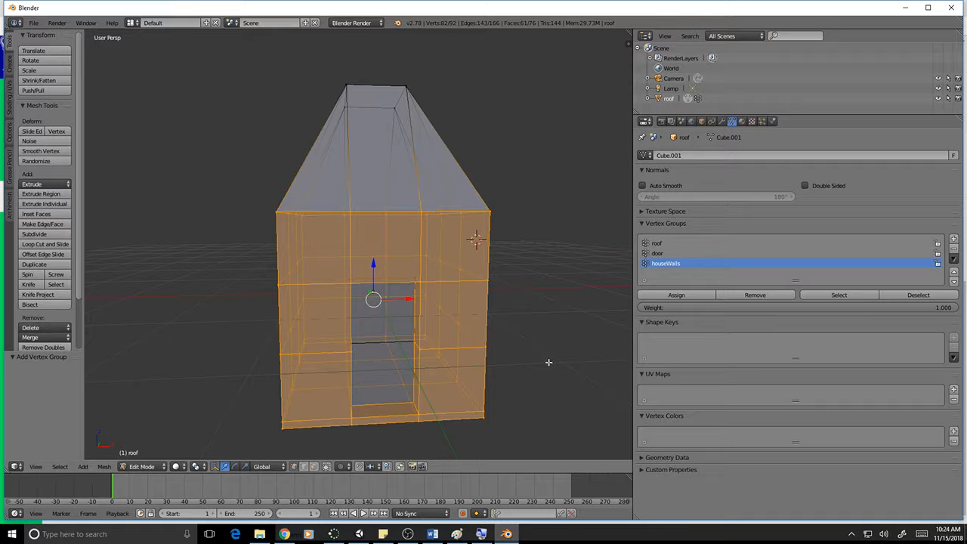
# View the lamp's settings, expand the roof object in the outliner and return to its mesh in Edit Mode
pyautogui.moveTo(547, 360)
pyautogui.mouseDown(button='middle')
pyautogui.moveTo(138, 134)
pyautogui.moveTo(532, 349)
pyautogui.mouseUp(button='middle')
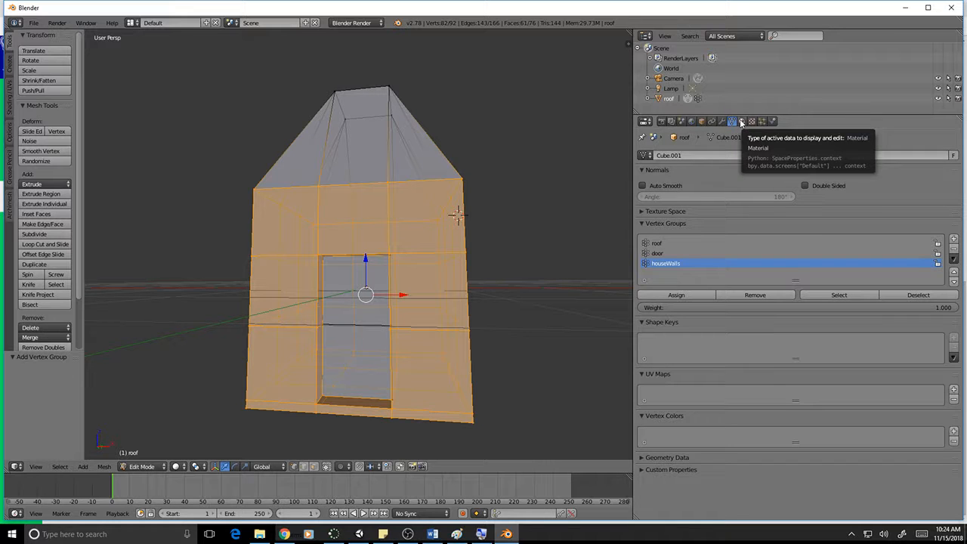
pyautogui.click(670, 89)
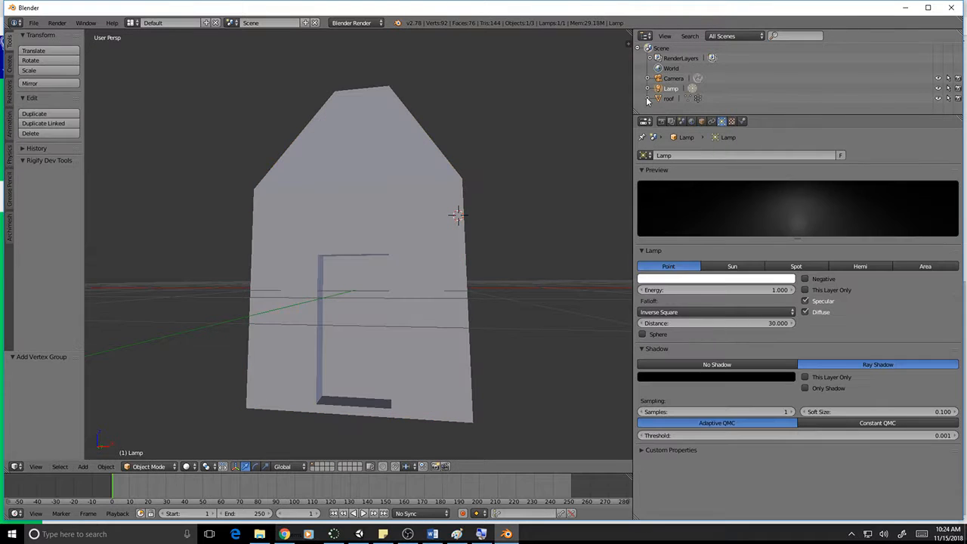
pyautogui.scroll(-1, 693, 98)
pyautogui.click(693, 100)
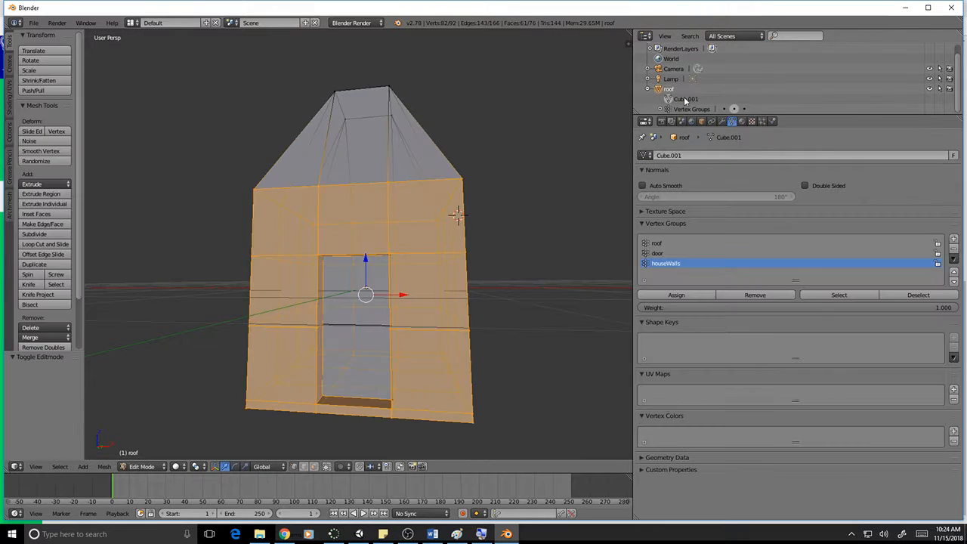
# Rename the roof object to house and deselect all of its vertices
pyautogui.click(689, 102)
pyautogui.click(682, 103)
pyautogui.click(678, 101)
pyautogui.click(676, 103)
pyautogui.click(647, 89)
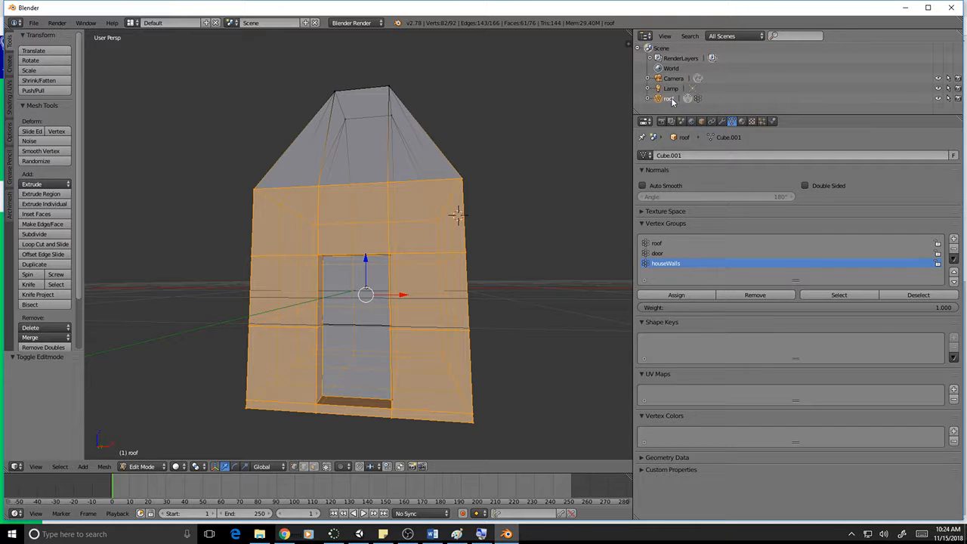
pyautogui.doubleClick(669, 100)
pyautogui.write('house')
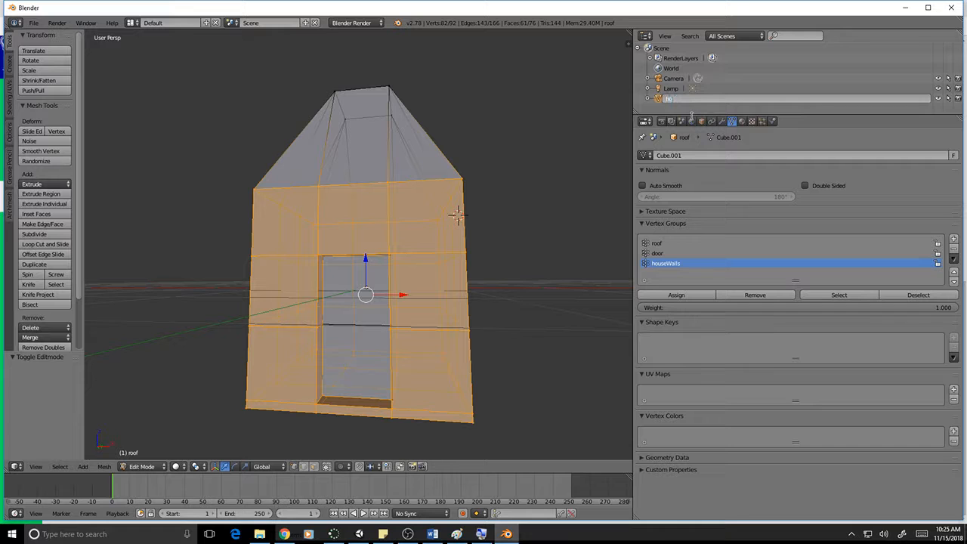
pyautogui.press('Return')
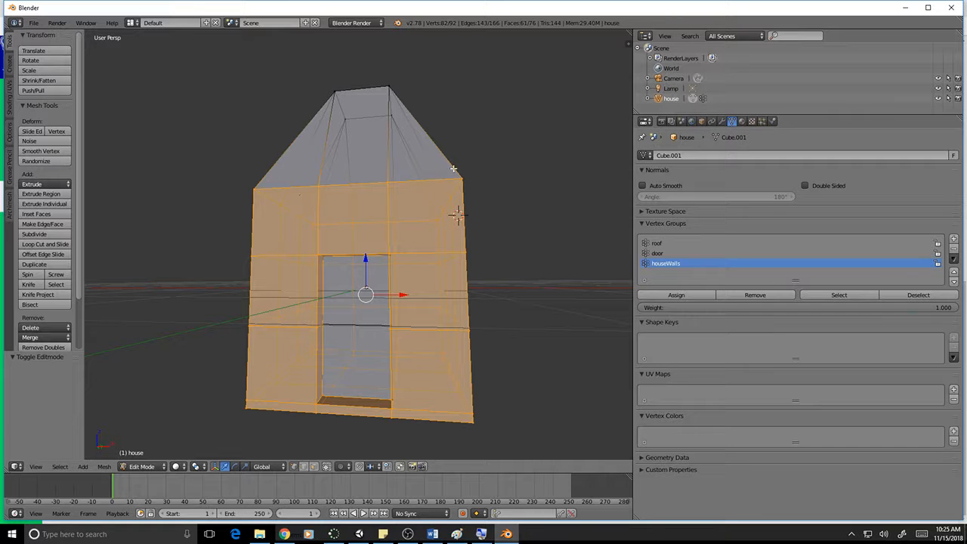
pyautogui.press('a')
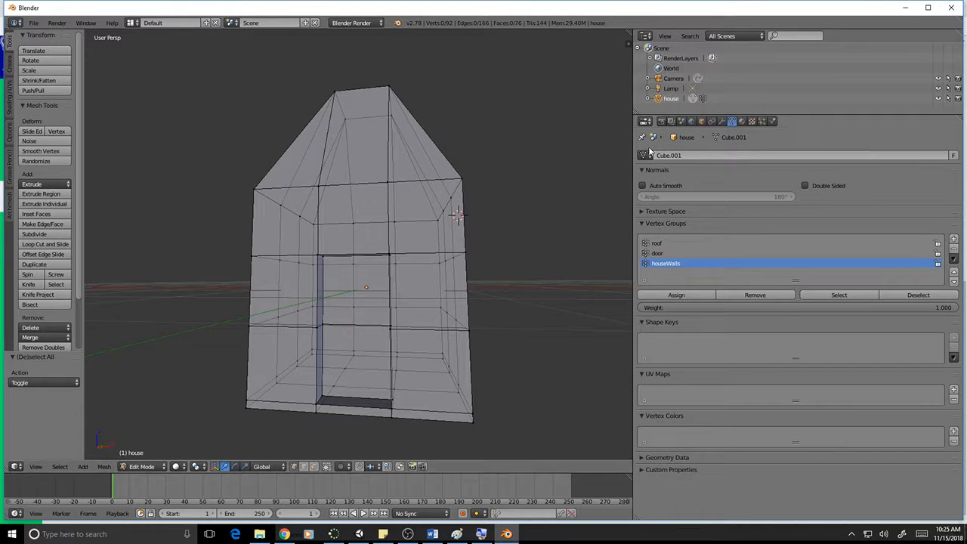
# Rename the house object's mesh data to house_mesh and show the house's material settings in Edit Mode
pyautogui.click(647, 98)
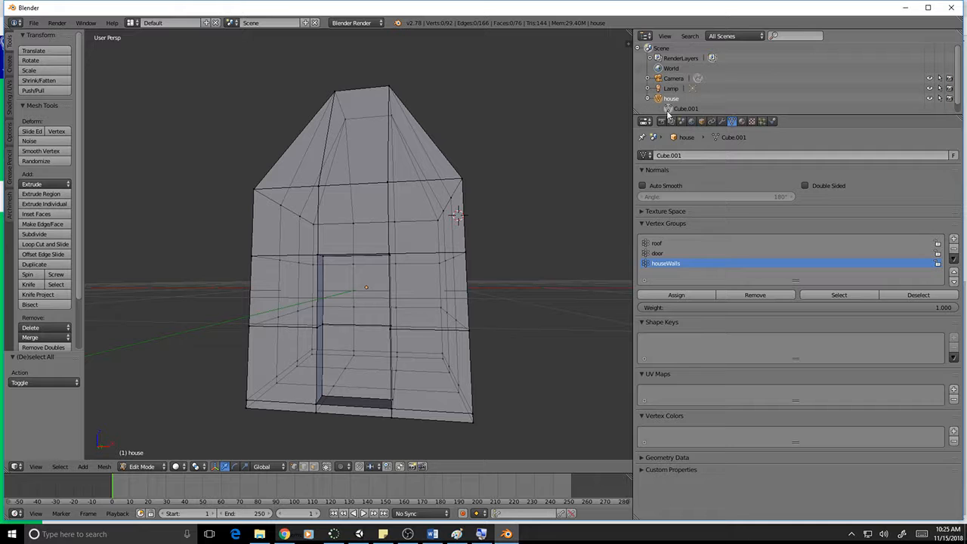
pyautogui.click(684, 110)
pyautogui.rightClick(685, 111)
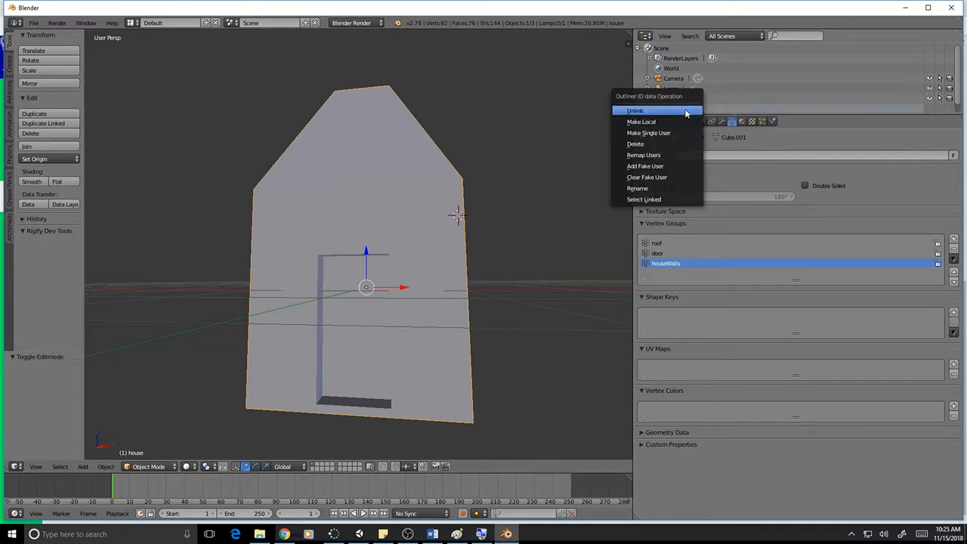
pyautogui.click(645, 190)
pyautogui.write('ho')
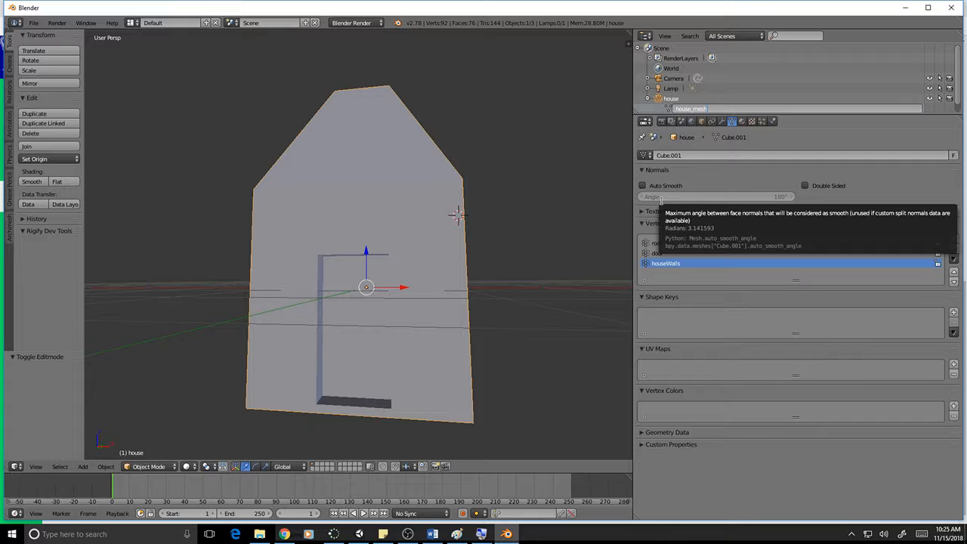
pyautogui.write('use_mesh')
pyautogui.press('Return')
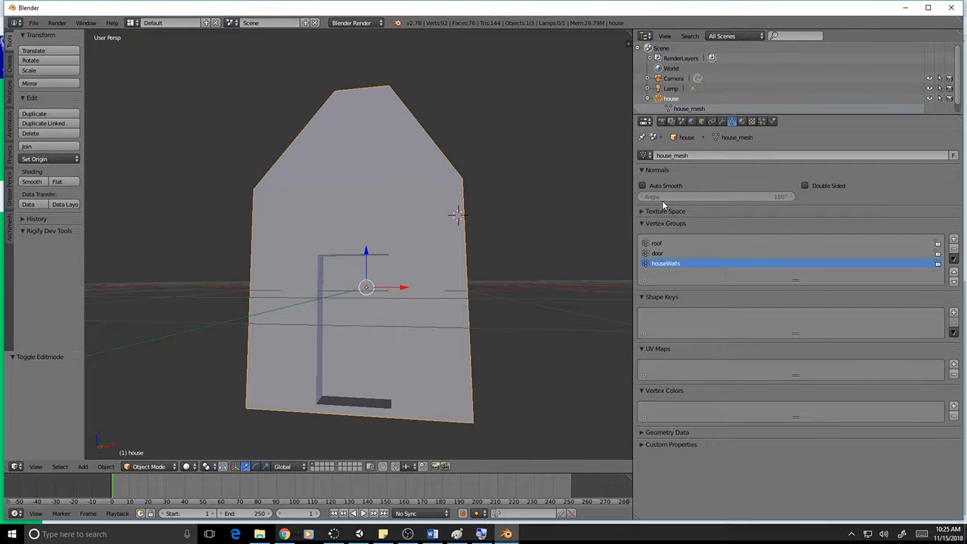
pyautogui.click(684, 111)
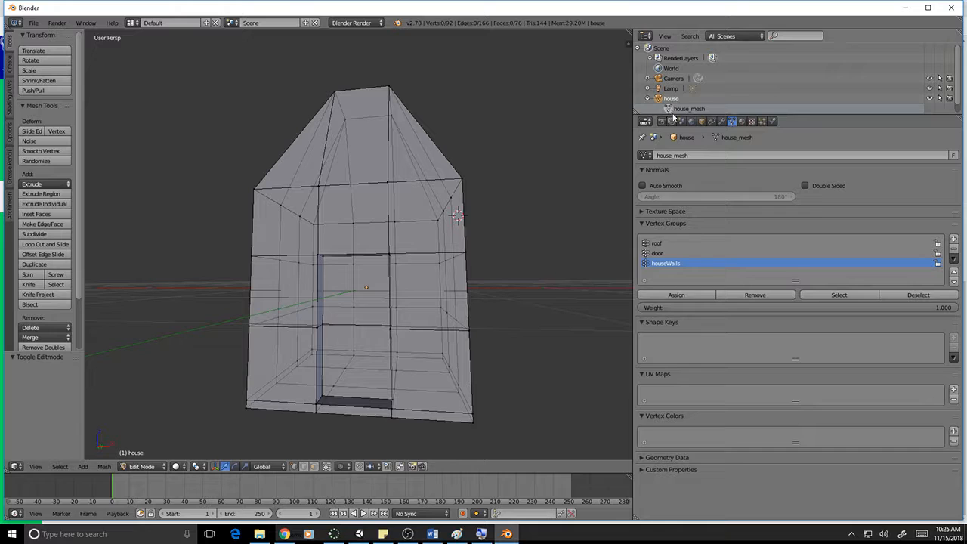
pyautogui.click(743, 122)
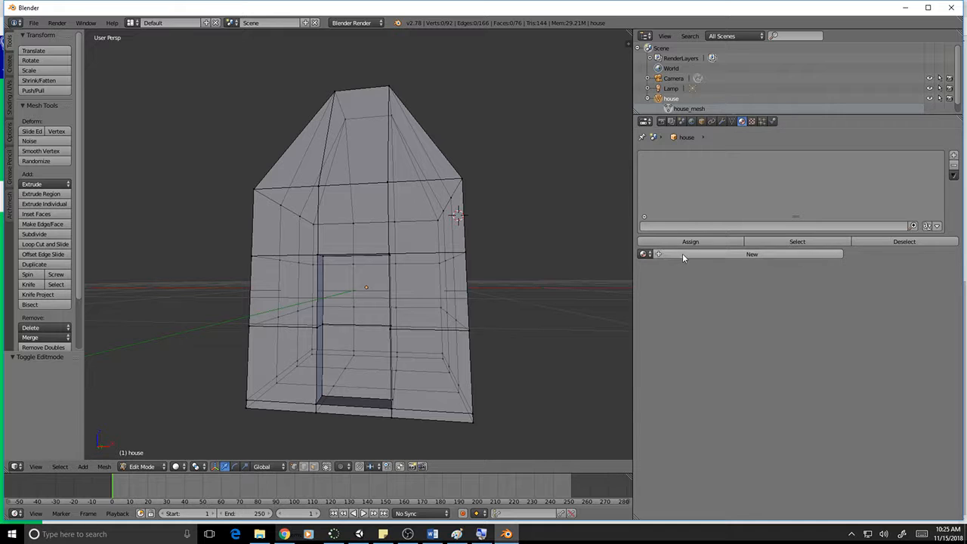
pyautogui.click(954, 154)
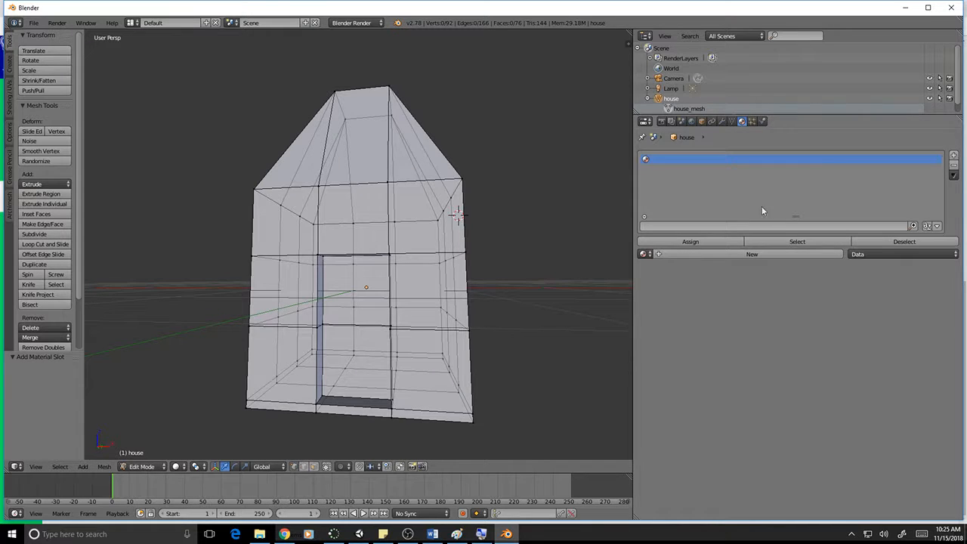
pyautogui.click(697, 251)
pyautogui.doubleClick(674, 161)
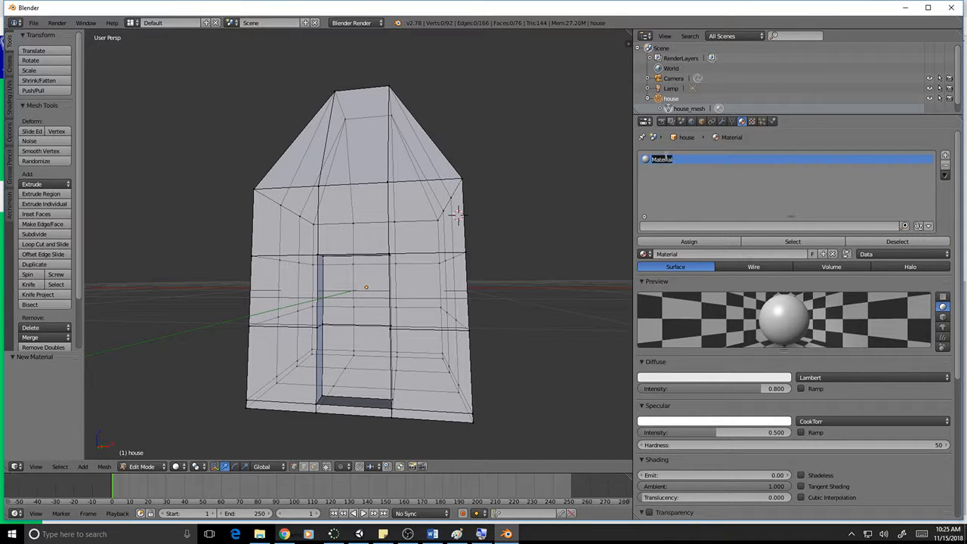
pyautogui.write('roof')
pyautogui.press('Return')
pyautogui.click(945, 165)
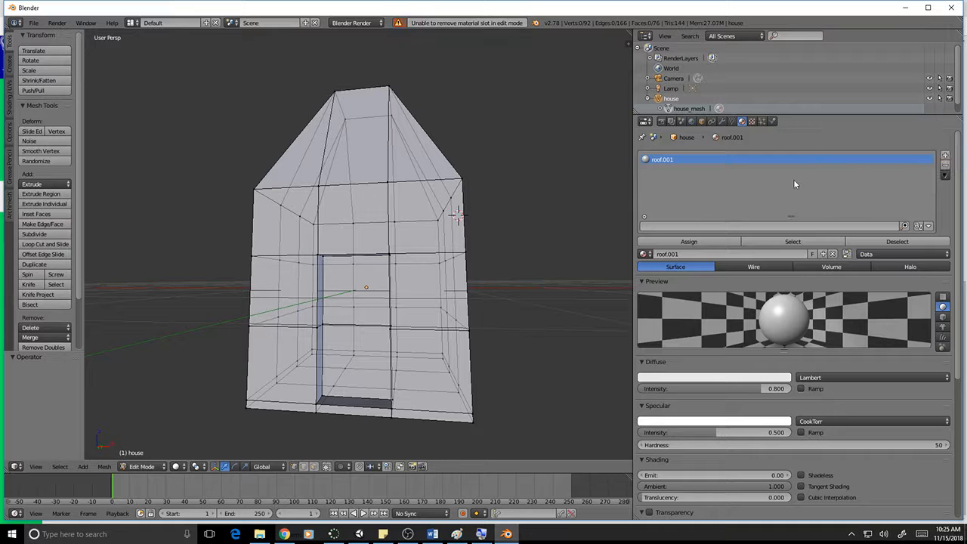
pyautogui.press('Tab')
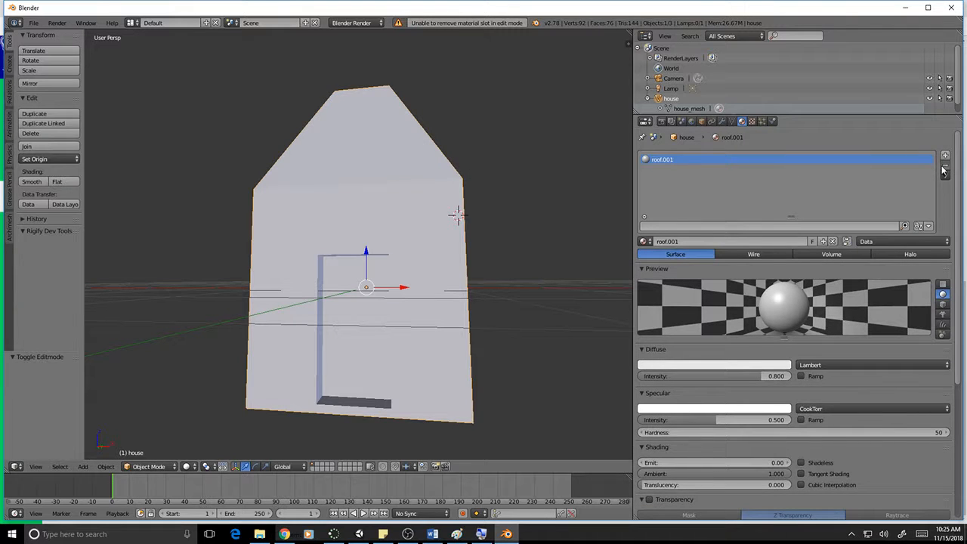
pyautogui.click(945, 165)
pyautogui.press('Tab')
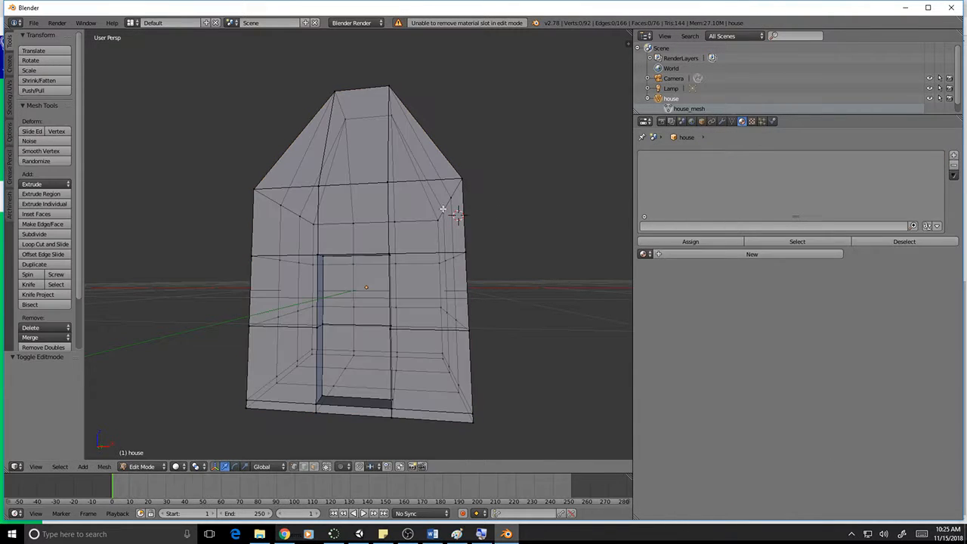
# Add a material slot to the house and link the existing roof material to it
pyautogui.click(953, 155)
pyautogui.click(649, 255)
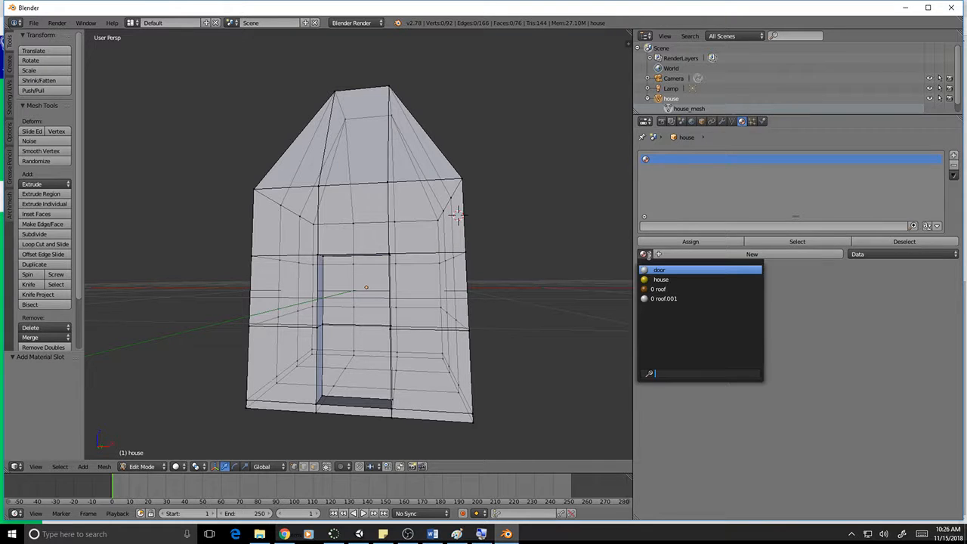
pyautogui.click(664, 285)
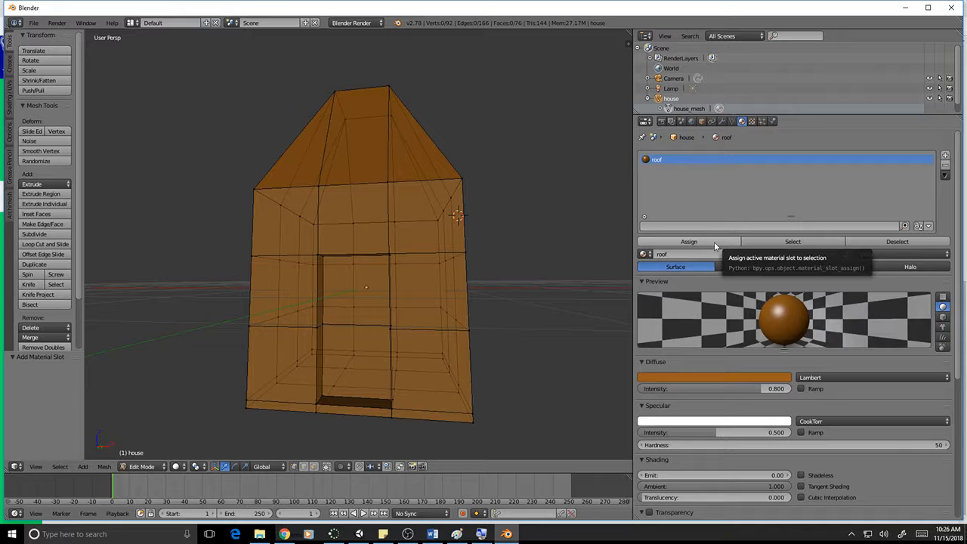
# Select the roof vertex group's vertices and assign the roof material to them
pyautogui.click(731, 122)
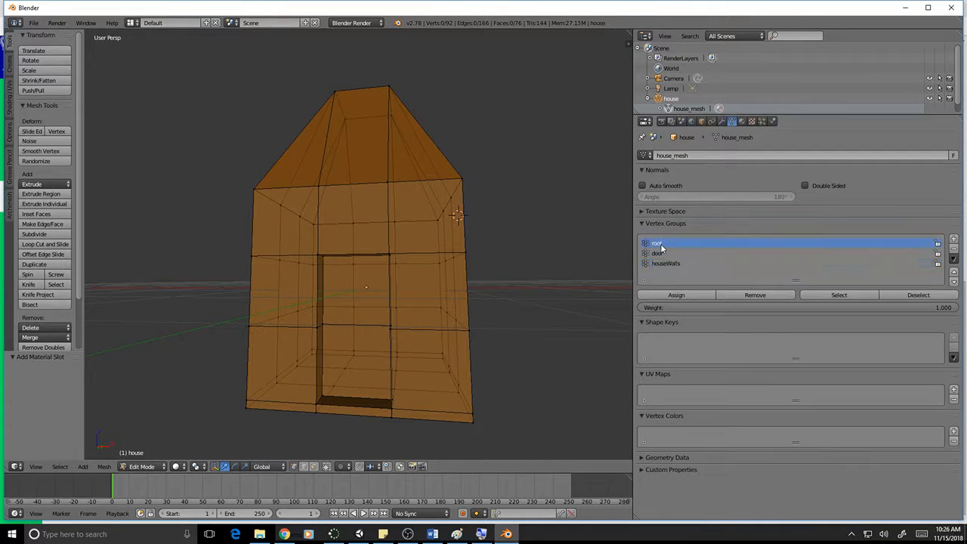
pyautogui.click(854, 295)
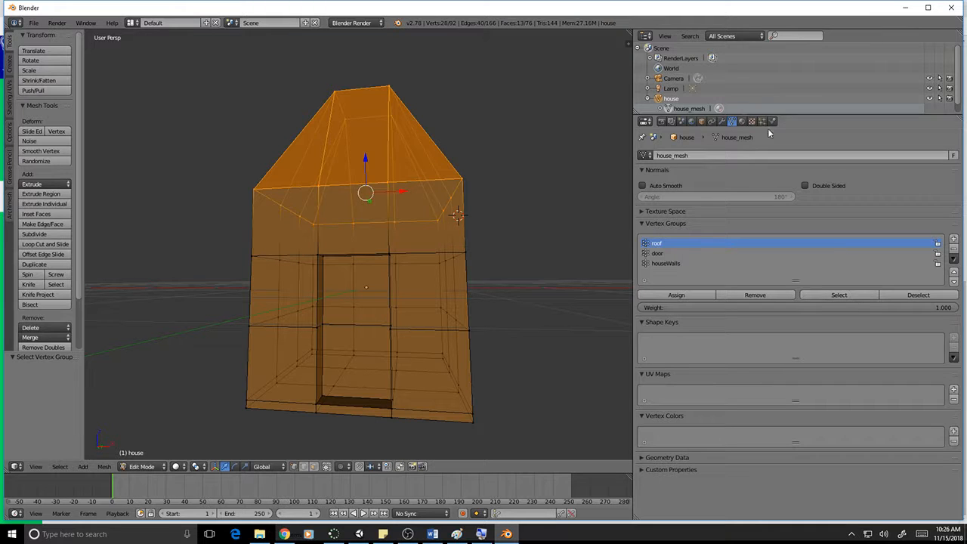
pyautogui.click(742, 122)
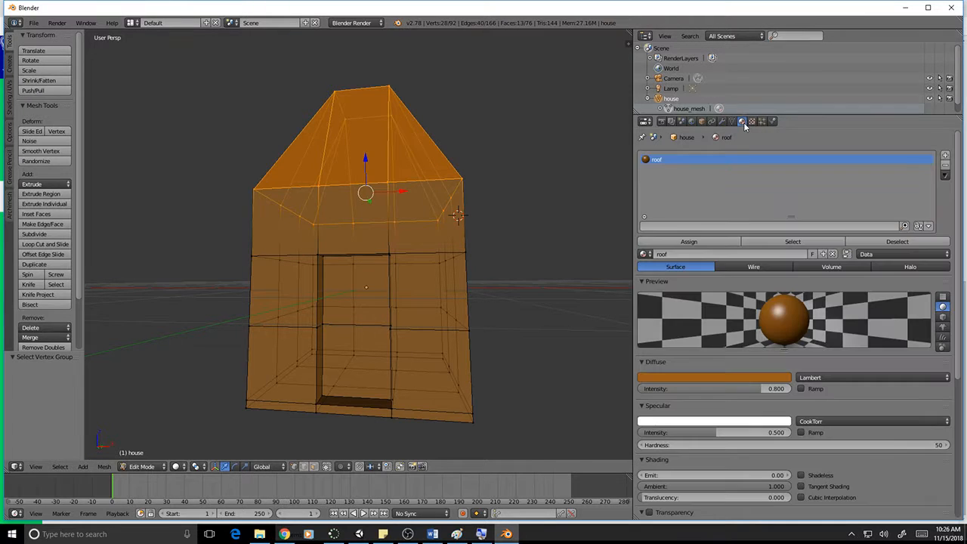
pyautogui.click(727, 243)
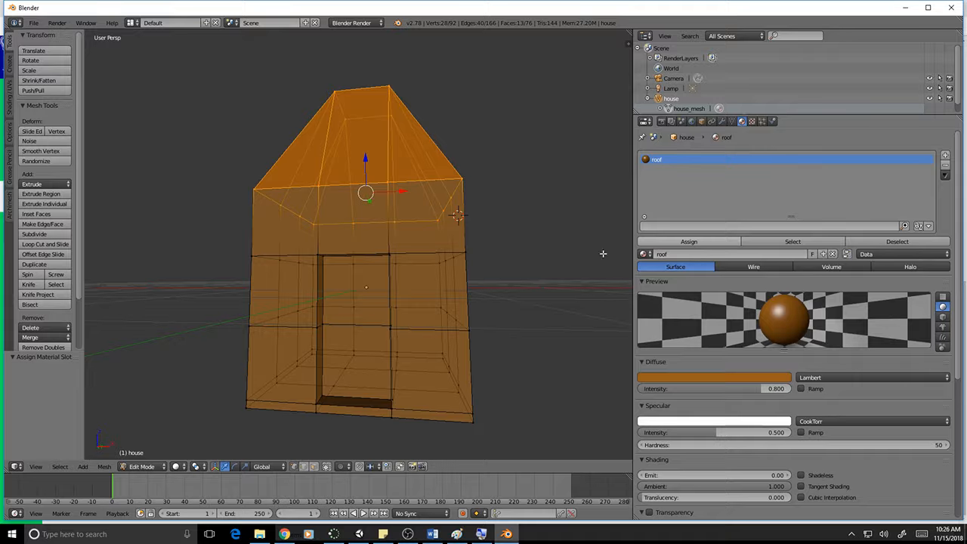
pyautogui.moveTo(493, 204)
pyautogui.mouseDown(button='middle')
pyautogui.moveTo(503, 216)
pyautogui.moveTo(492, 212)
pyautogui.mouseUp(button='middle')
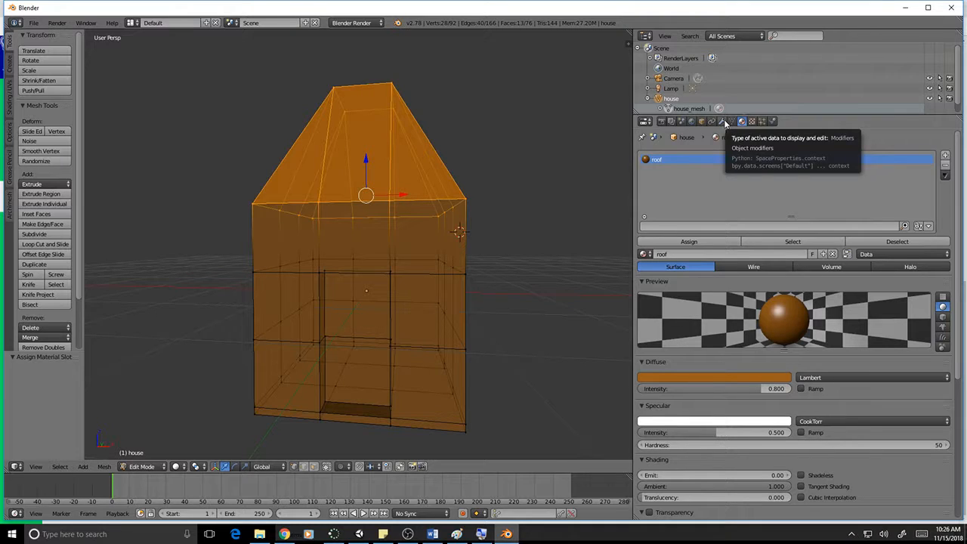
# Select only the vertices of the door vertex group, clearing the roof selection
pyautogui.click(731, 122)
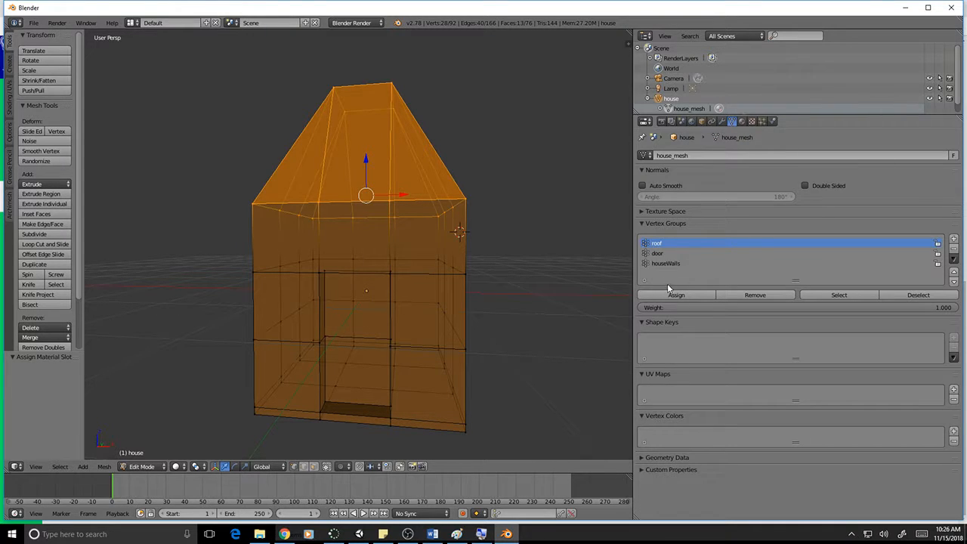
pyautogui.click(662, 254)
pyautogui.click(872, 296)
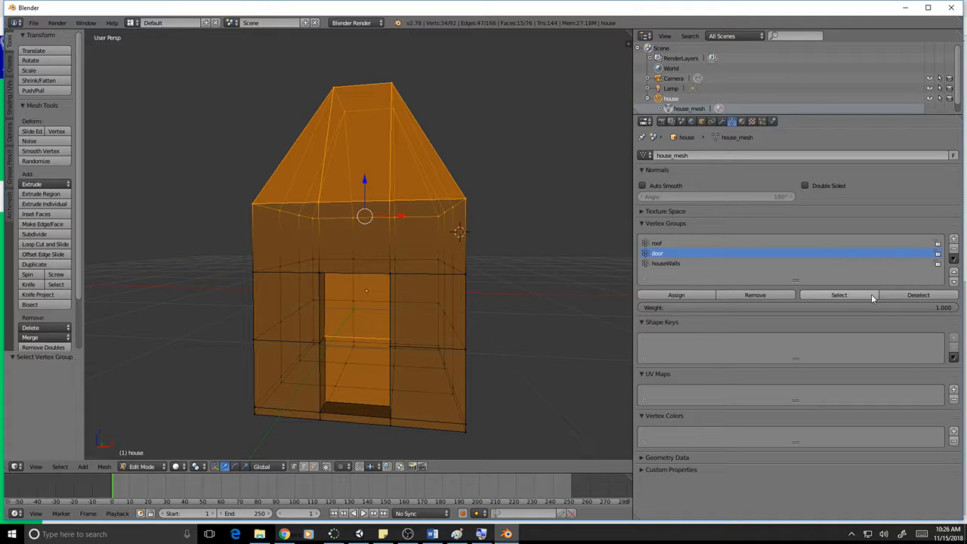
pyautogui.press('a')
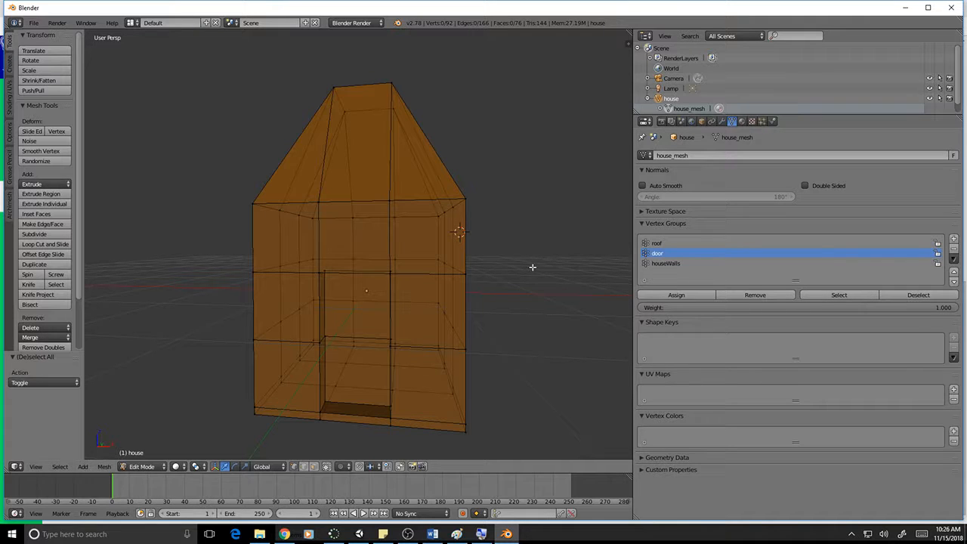
pyautogui.click(840, 296)
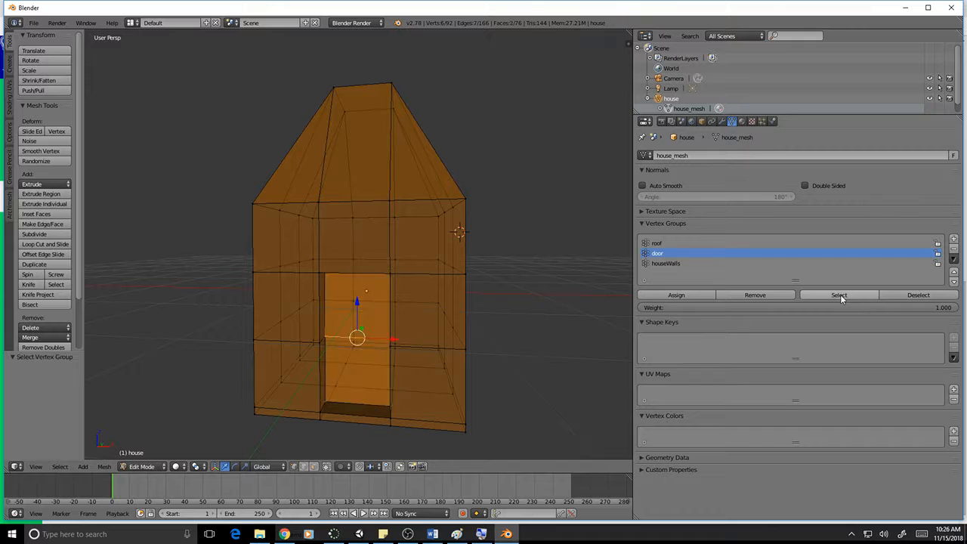
# Add a second material slot with the existing door material and assign it to the selected door faces
pyautogui.click(743, 122)
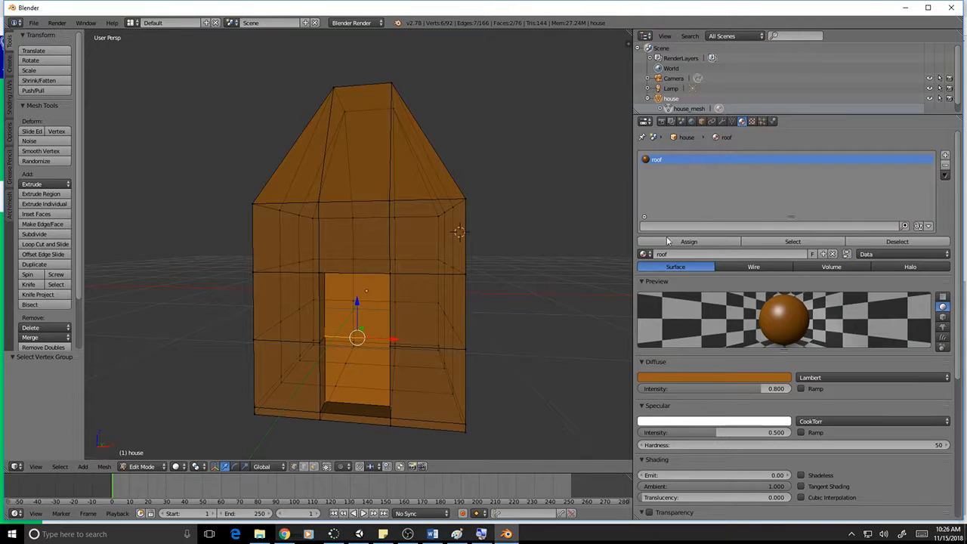
pyautogui.click(944, 157)
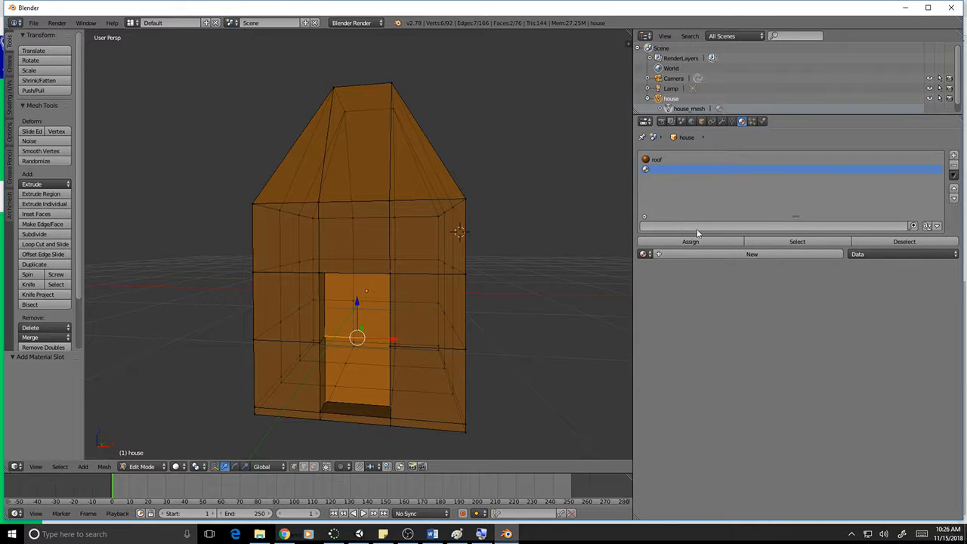
pyautogui.click(647, 254)
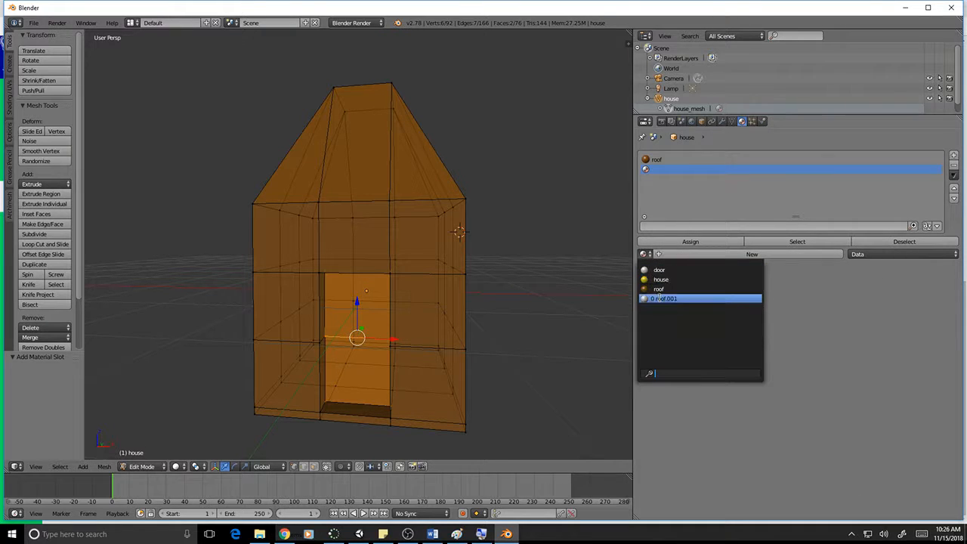
pyautogui.click(660, 271)
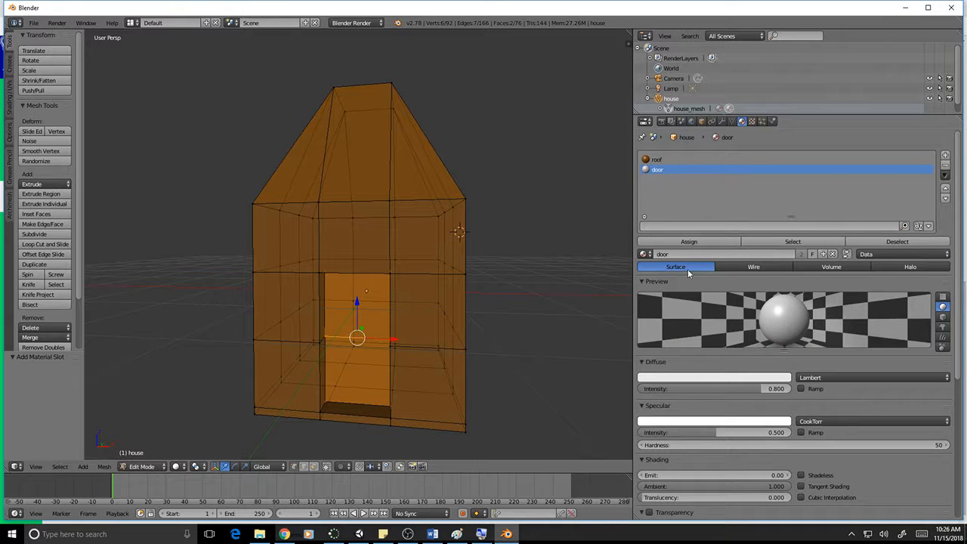
pyautogui.click(688, 241)
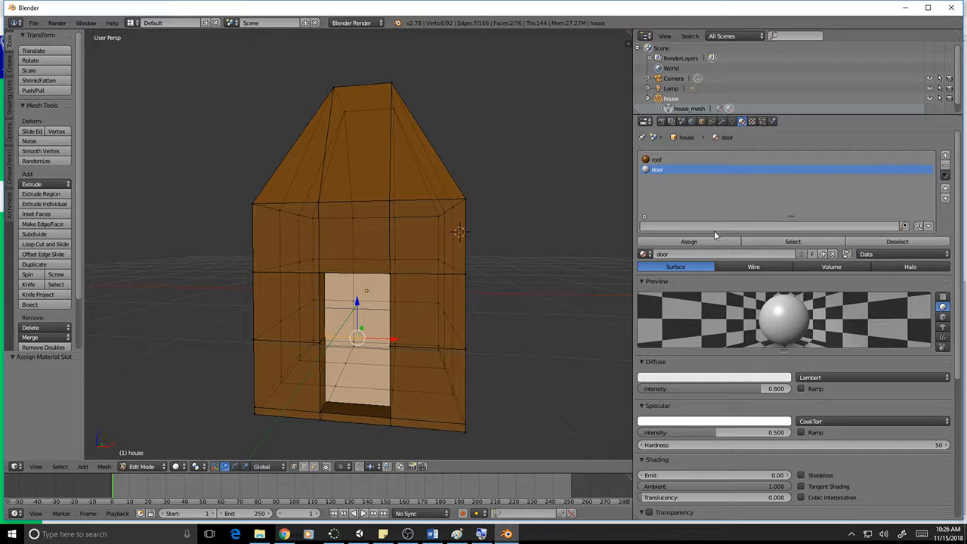
# Deselect the door vertices and make houseWalls the active vertex group
pyautogui.click(732, 121)
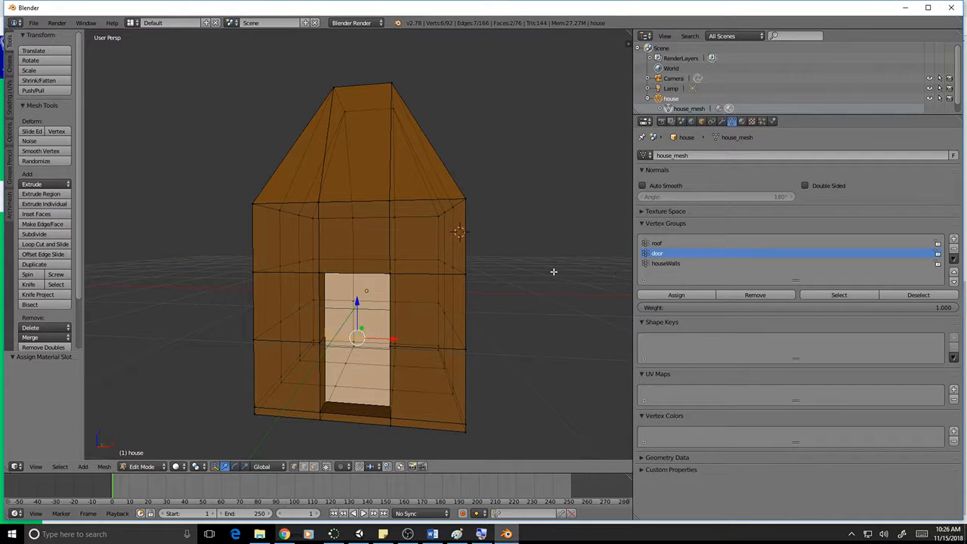
pyautogui.press('a')
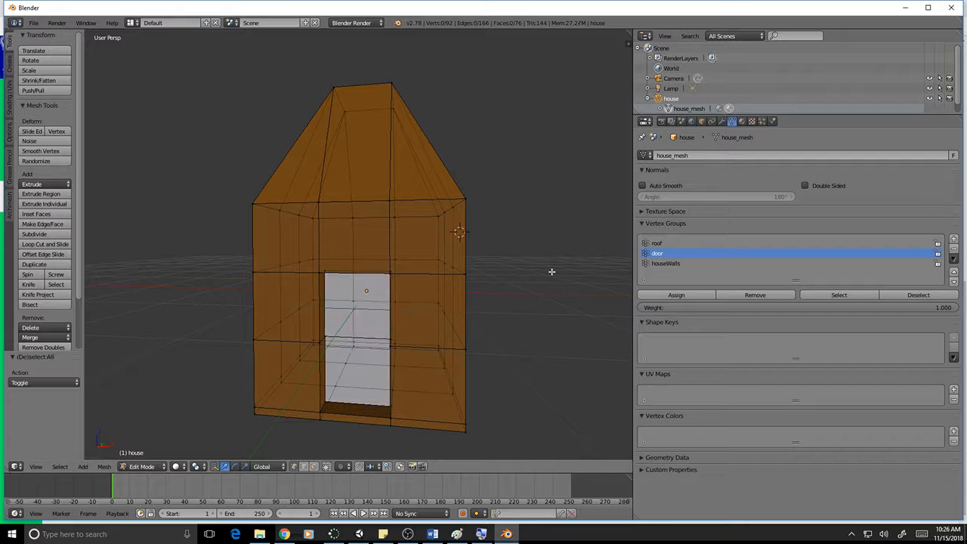
pyautogui.click(670, 264)
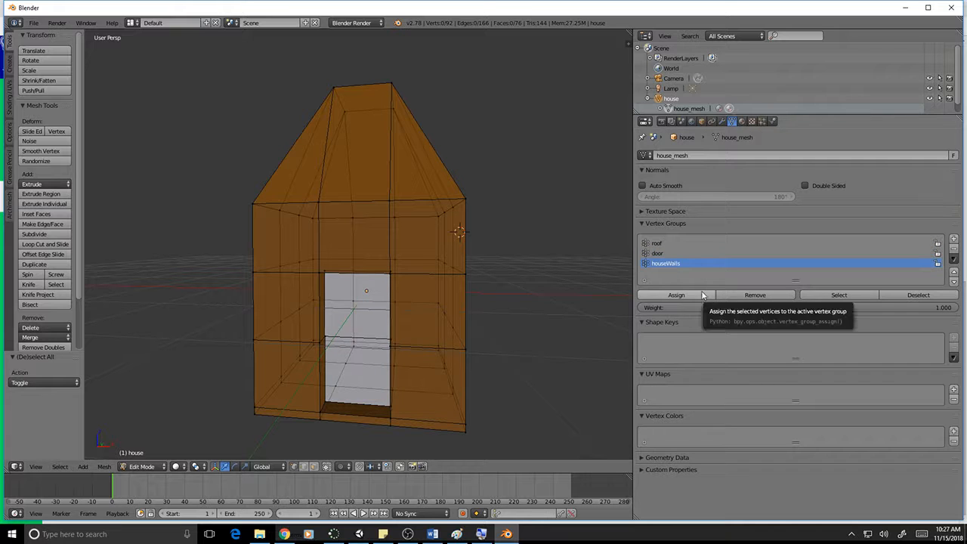
# Add a third material slot to the house and link the existing house material to it
pyautogui.click(742, 122)
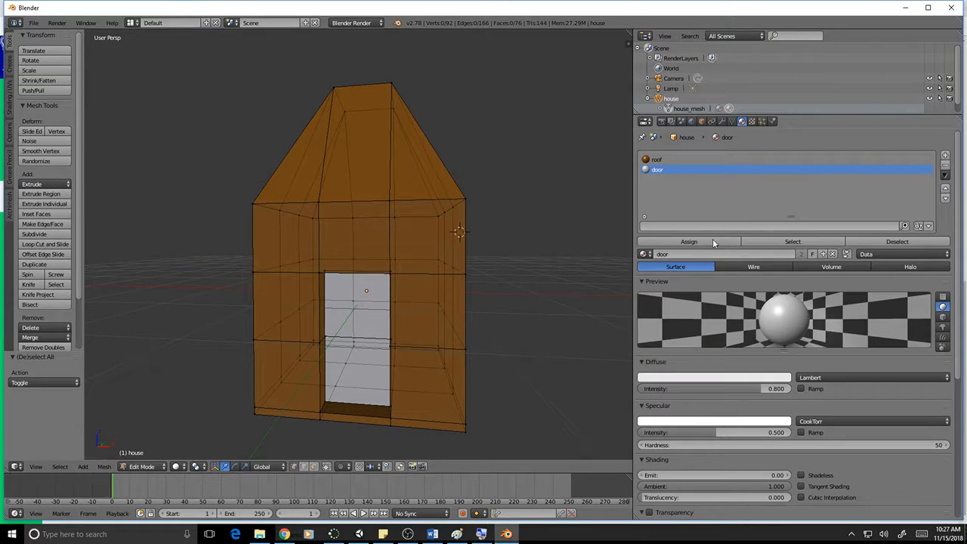
pyautogui.click(945, 155)
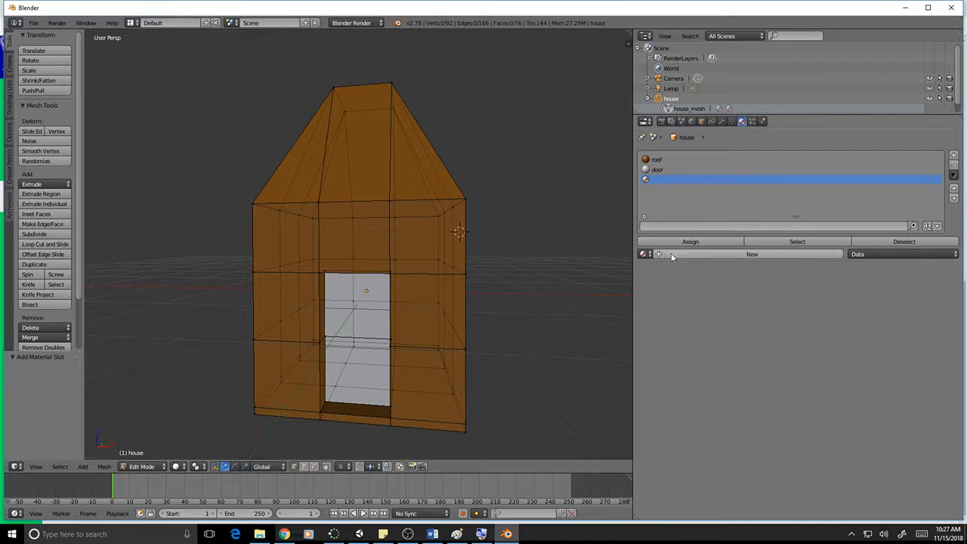
pyautogui.click(643, 254)
pyautogui.click(656, 278)
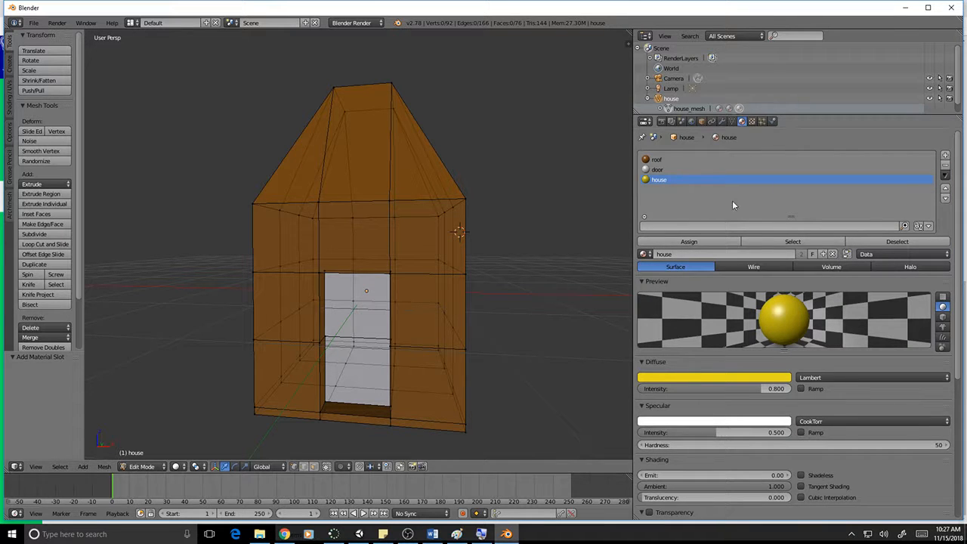
# Select the vertices of the houseWalls vertex group and assign the yellow house material to them
pyautogui.click(731, 121)
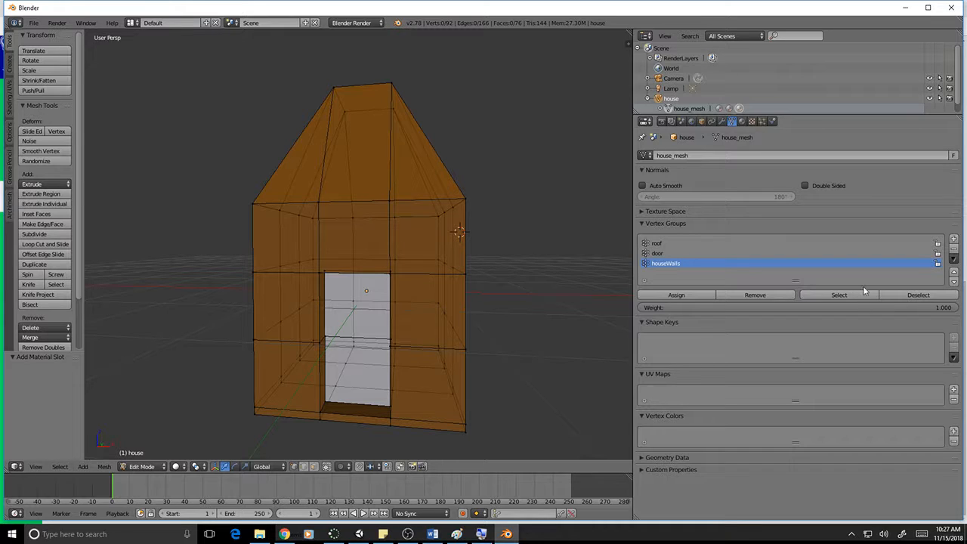
pyautogui.click(861, 296)
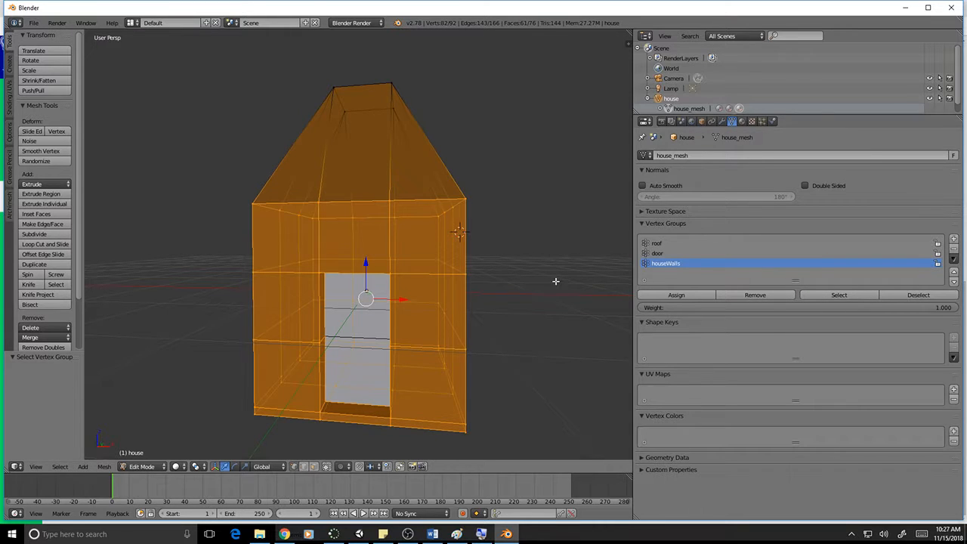
pyautogui.click(742, 122)
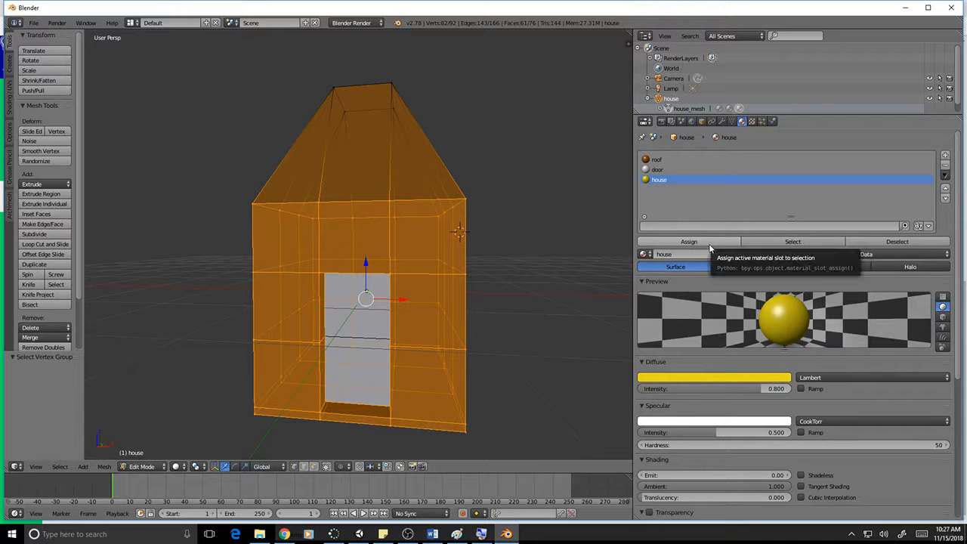
pyautogui.click(711, 247)
pyautogui.moveTo(463, 325); pyautogui.dragTo(290, 187, button='middle')
# Render the scene as an image, inspect the materials on the house, and return to the 3D view
pyautogui.click(57, 23)
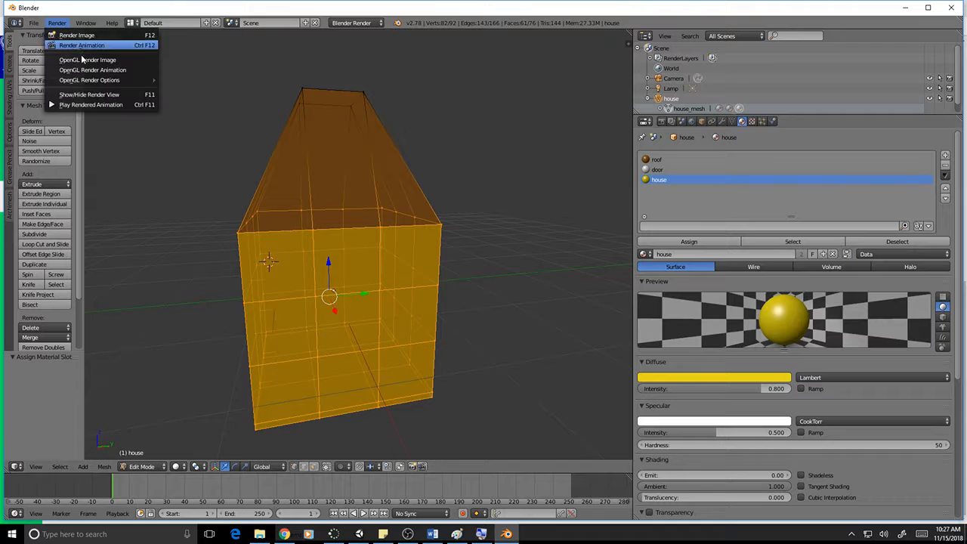
pyautogui.click(76, 35)
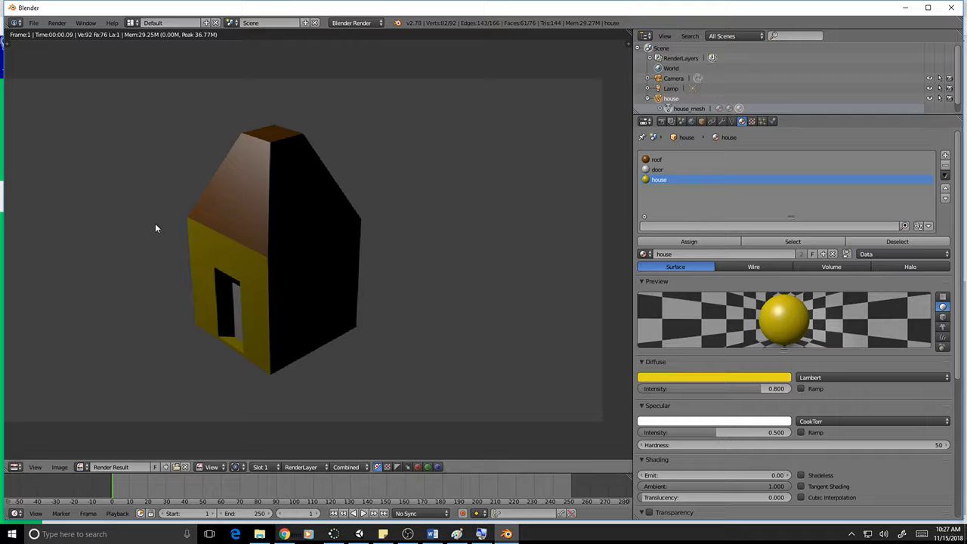
pyautogui.moveTo(273, 286); pyautogui.dragTo(314, 279, button='middle')
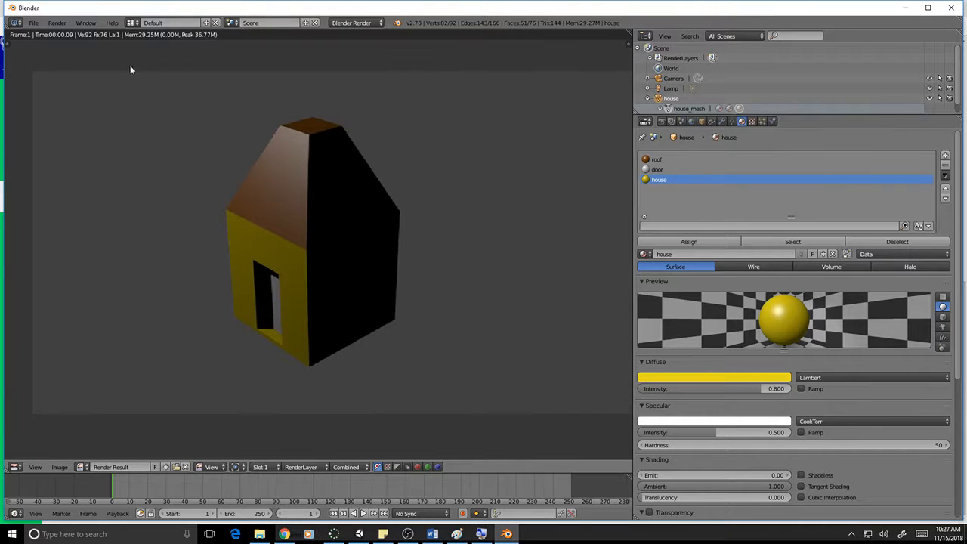
pyautogui.moveTo(428, 304); pyautogui.dragTo(414, 301, button='middle')
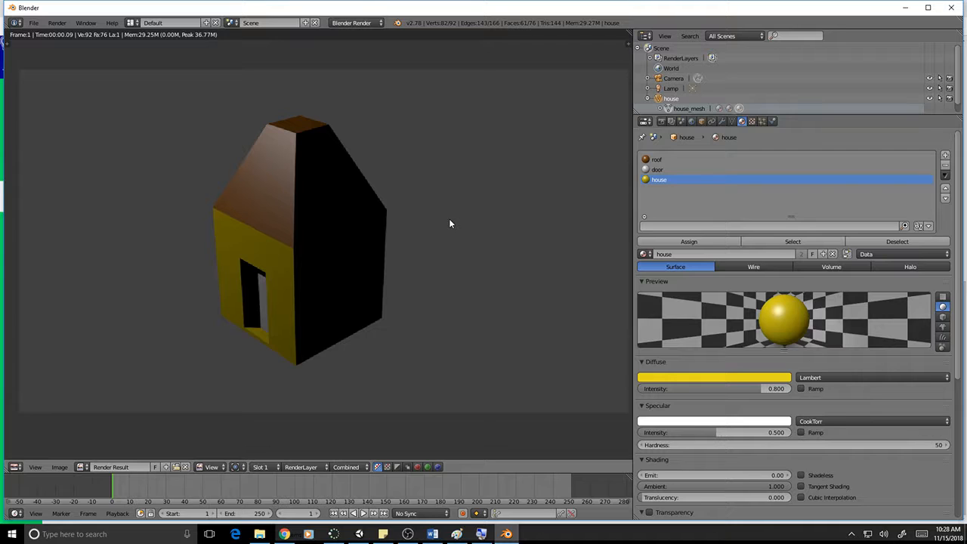
pyautogui.click(54, 28)
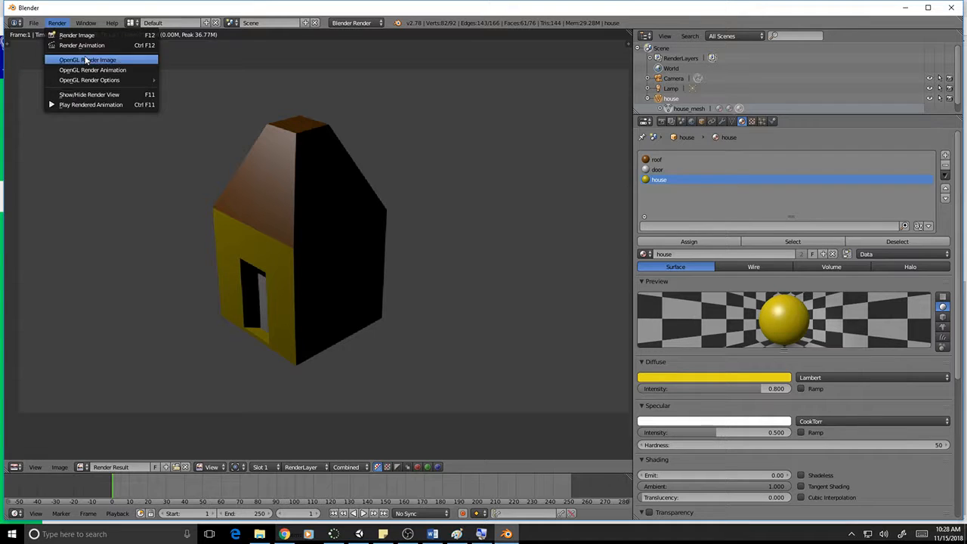
pyautogui.click(82, 95)
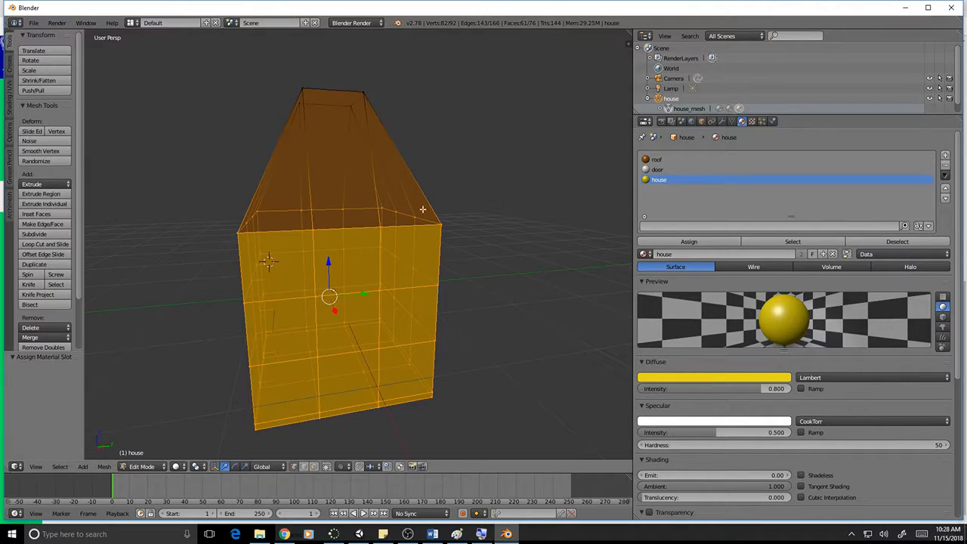
pyautogui.moveTo(423, 233); pyautogui.dragTo(446, 239, button='middle')
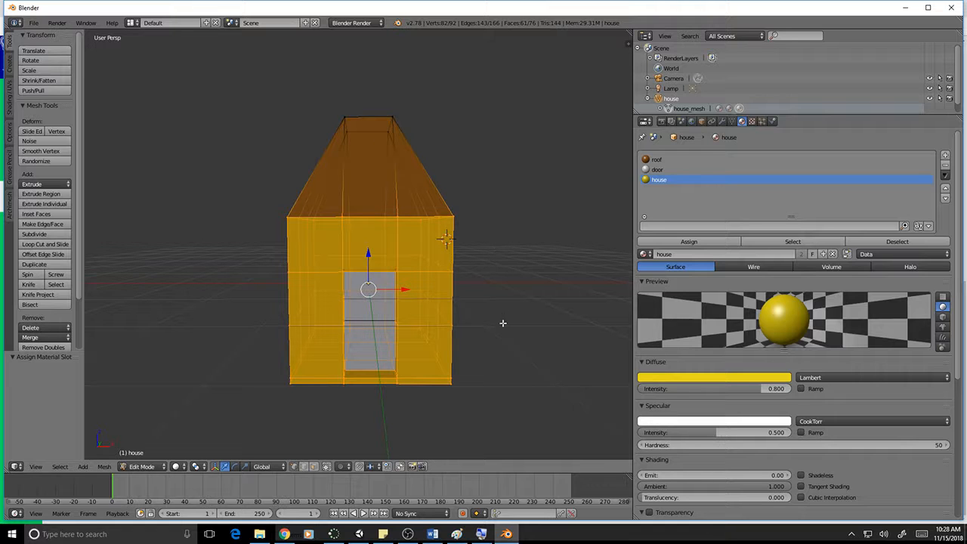
pyautogui.moveTo(503, 324); pyautogui.dragTo(376, 337, button='middle')
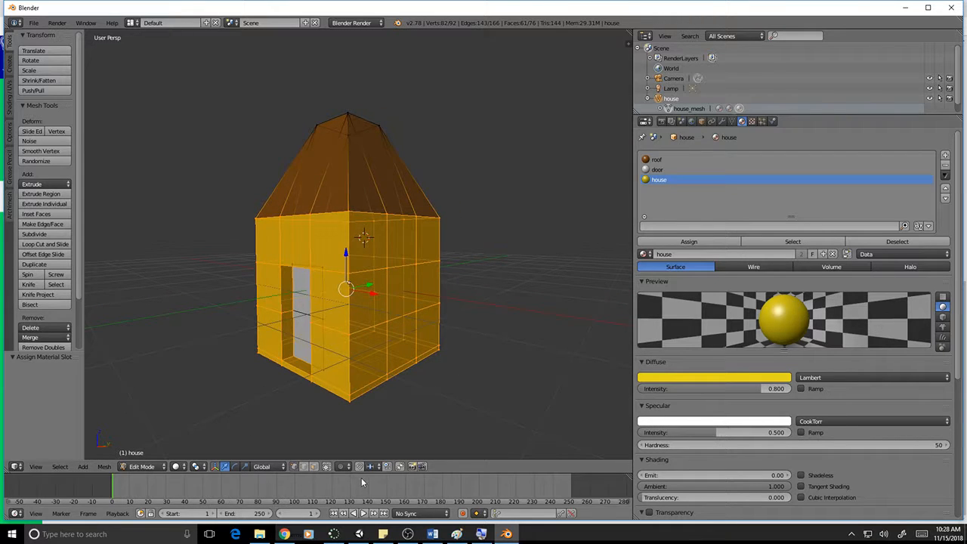
pyautogui.moveTo(430, 320); pyautogui.dragTo(495, 336, button='middle')
pyautogui.press('a')
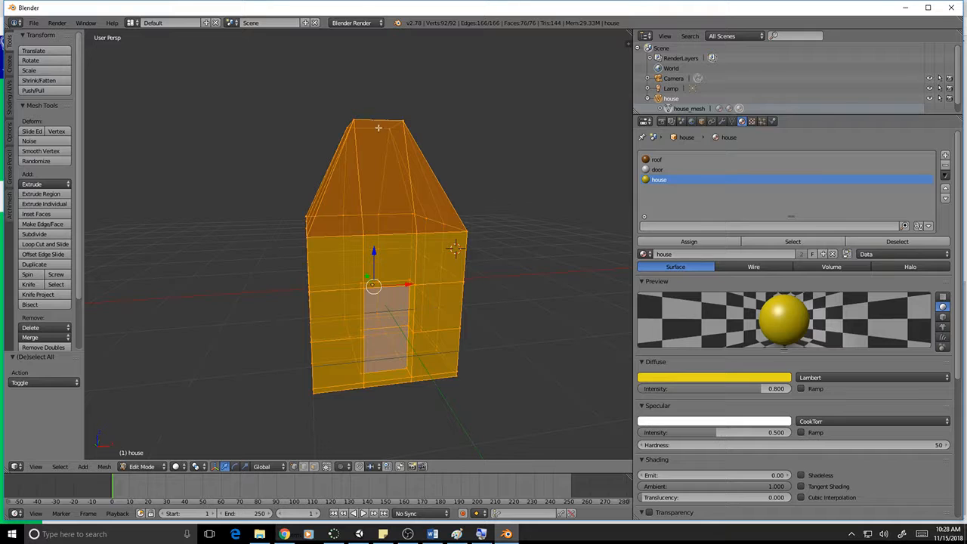
pyautogui.moveTo(395, 299); pyautogui.dragTo(384, 208, button='middle')
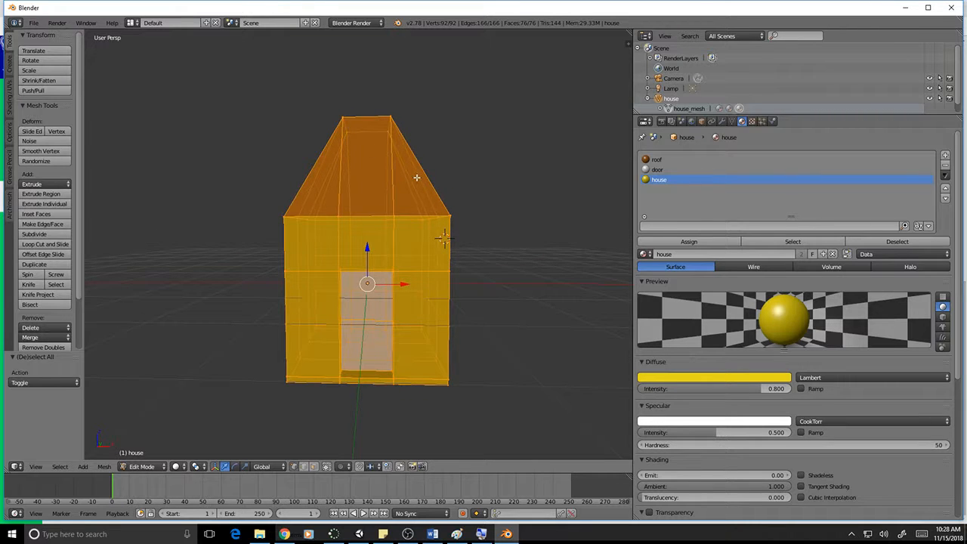
pyautogui.press('Tab')
pyautogui.press('Tab')
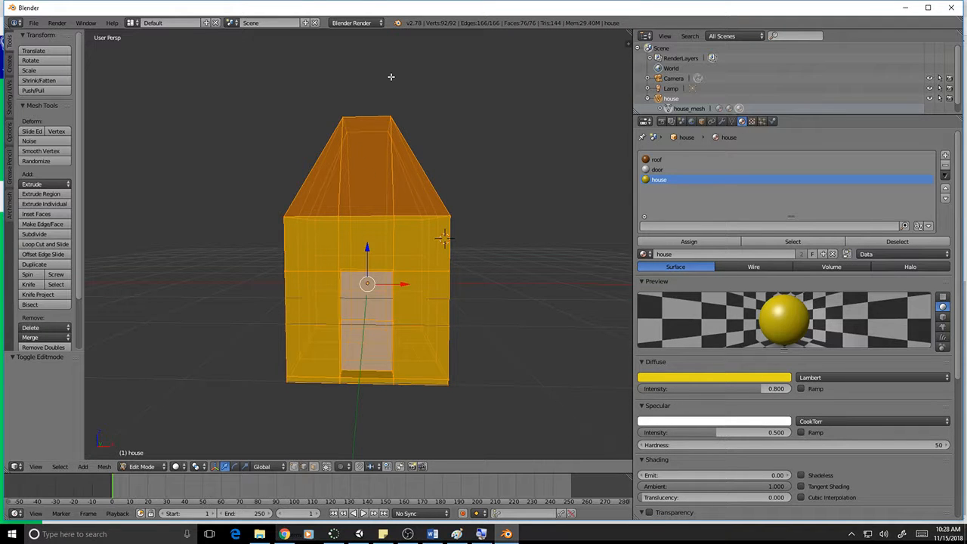
pyautogui.rightClick(369, 119)
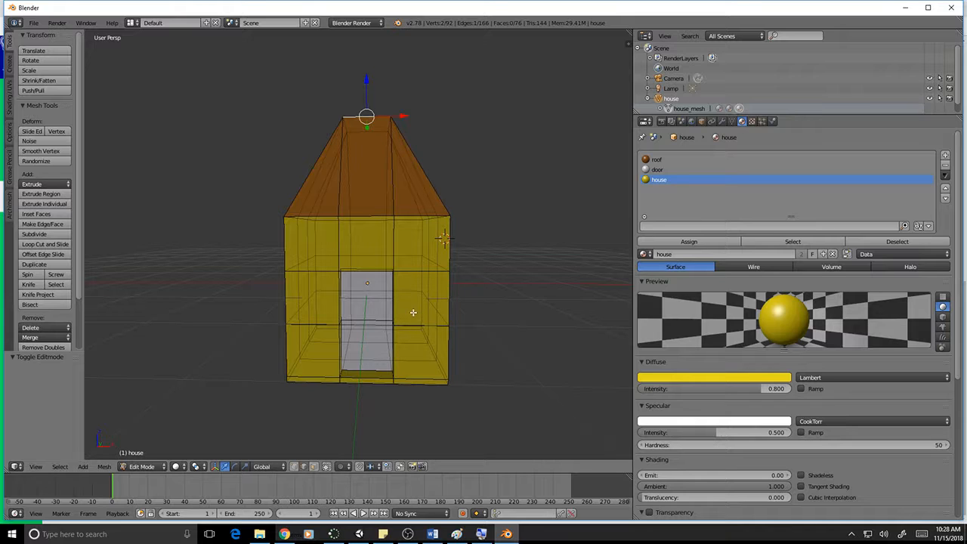
pyautogui.hotkey('ctrl', 'r')
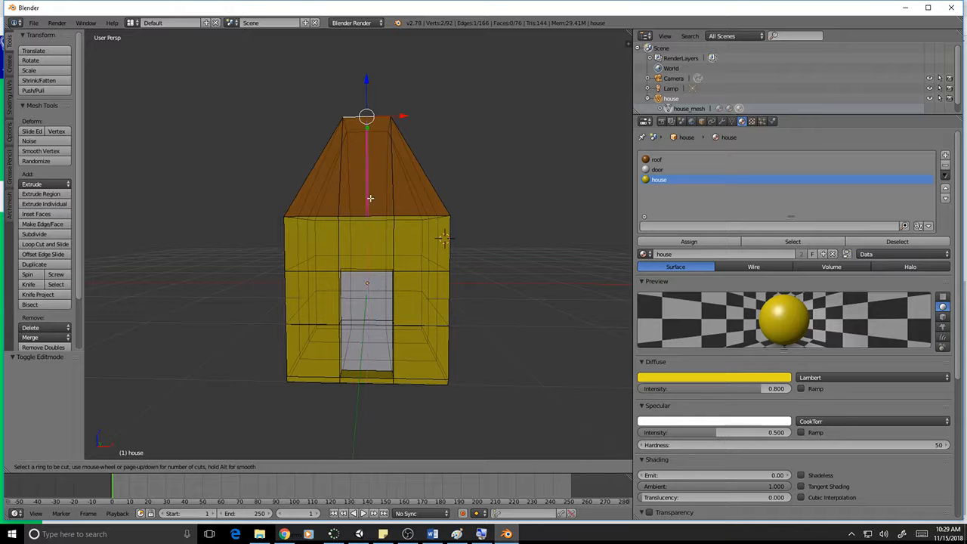
pyautogui.press('Escape')
# Add a single vertical loop cut through the house in line with the doorway's middle, with an edge slide of about 0.02
pyautogui.rightClick(370, 272)
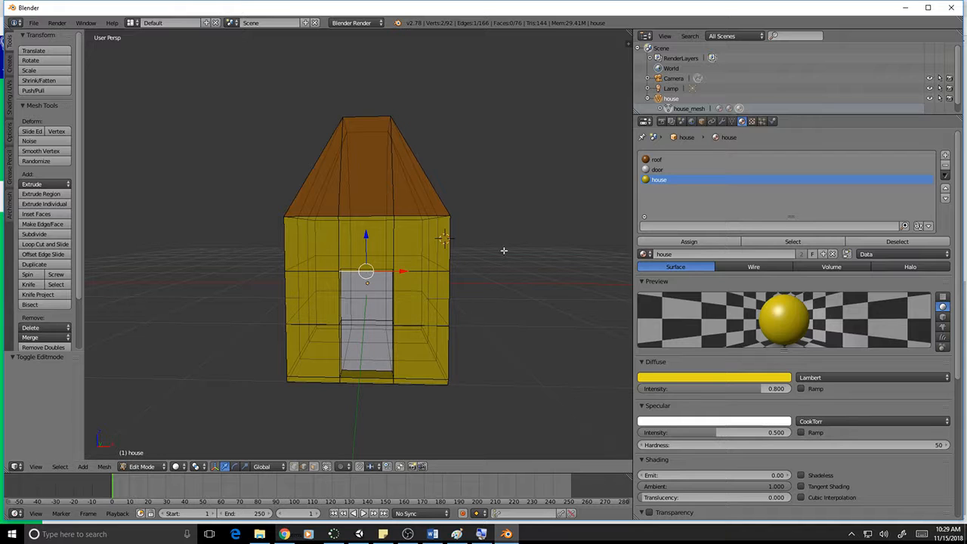
pyautogui.hotkey('ctrl', 'r')
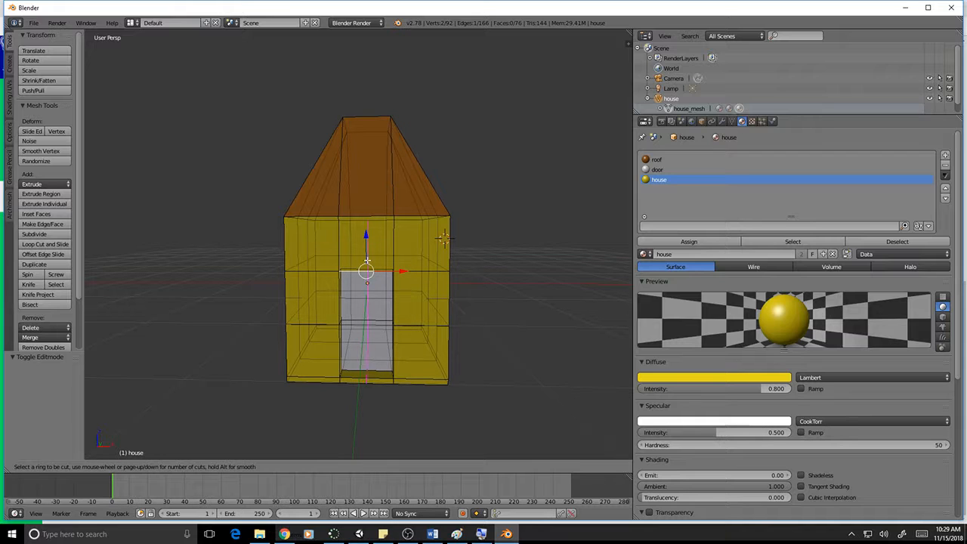
pyautogui.click(372, 247)
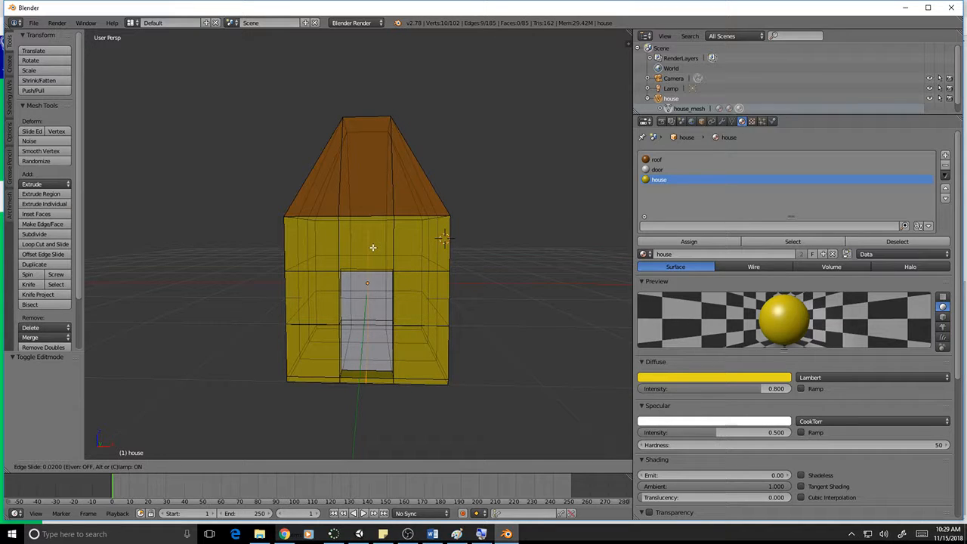
pyautogui.click(372, 247)
pyautogui.moveTo(390, 392); pyautogui.dragTo(373, 379, button='middle')
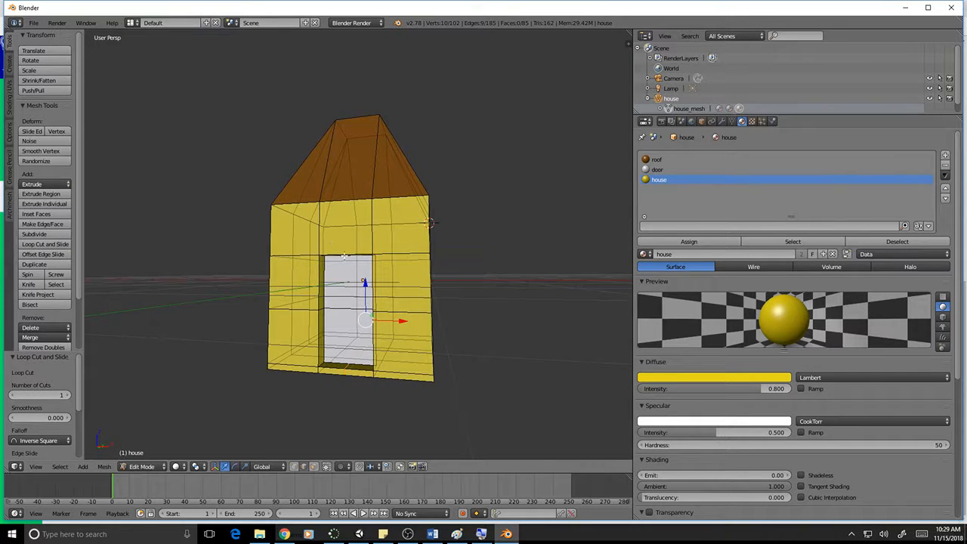
pyautogui.rightClick(345, 257)
pyautogui.moveTo(374, 259); pyautogui.dragTo(376, 311, button='middle')
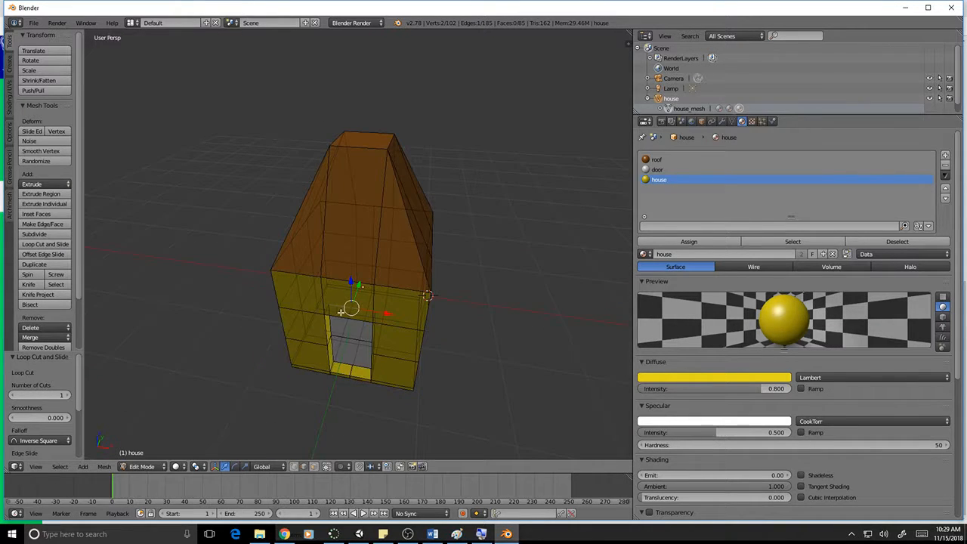
pyautogui.hotkey('ctrl', 'r')
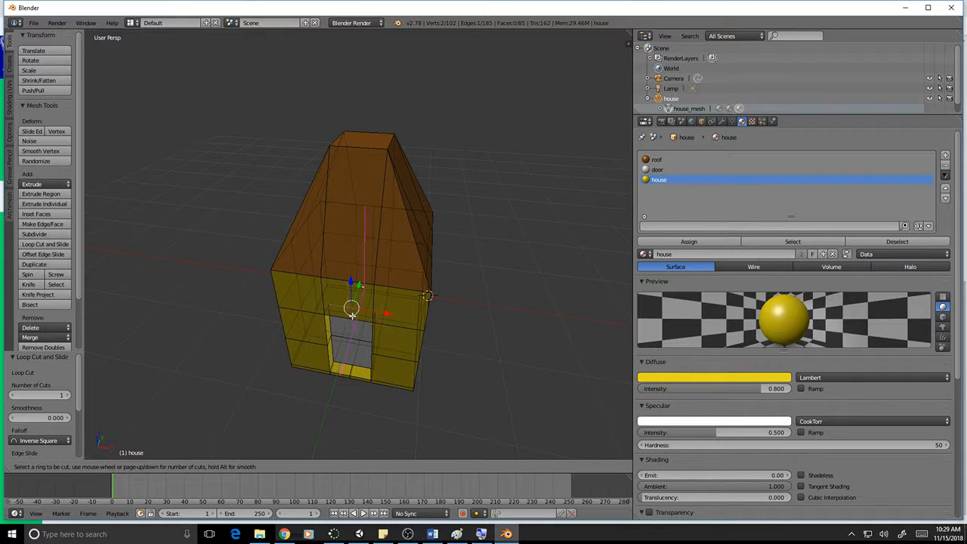
pyautogui.press('Escape')
pyautogui.moveTo(373, 356); pyautogui.dragTo(371, 314, button='middle')
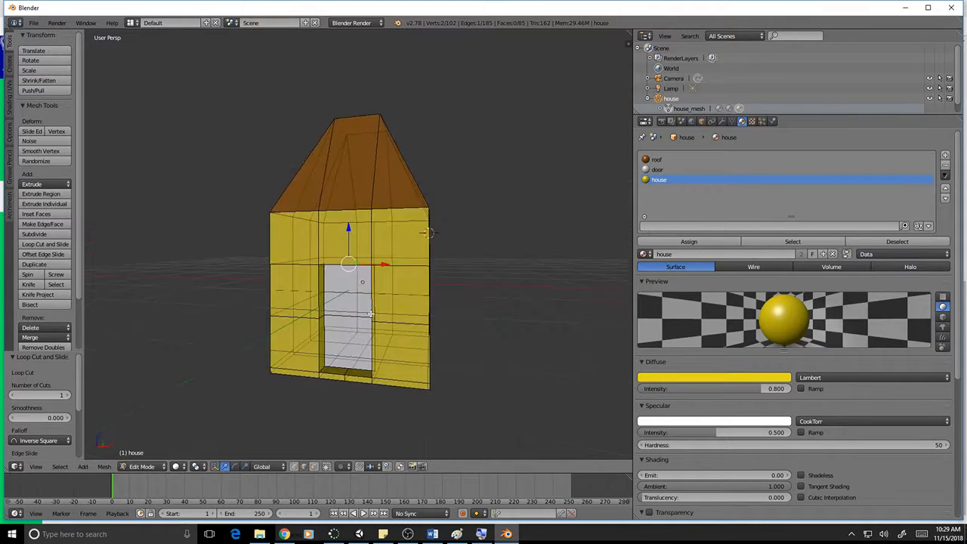
# Add a single loop cut running down the middle of the roof's front face, with an edge slide of about 0.15
pyautogui.moveTo(348, 263); pyautogui.dragTo(360, 329, button='middle')
pyautogui.hotkey('ctrl', 'r')
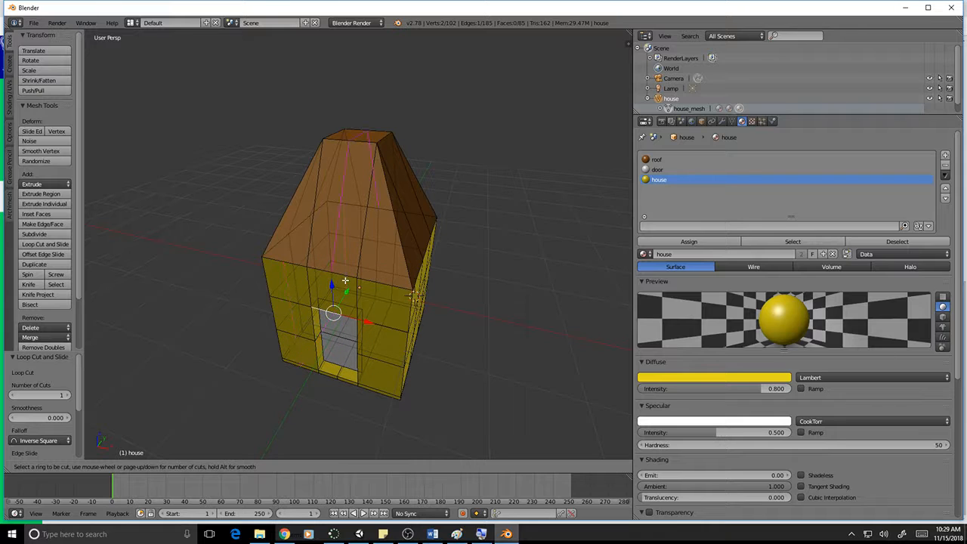
pyautogui.click(345, 281)
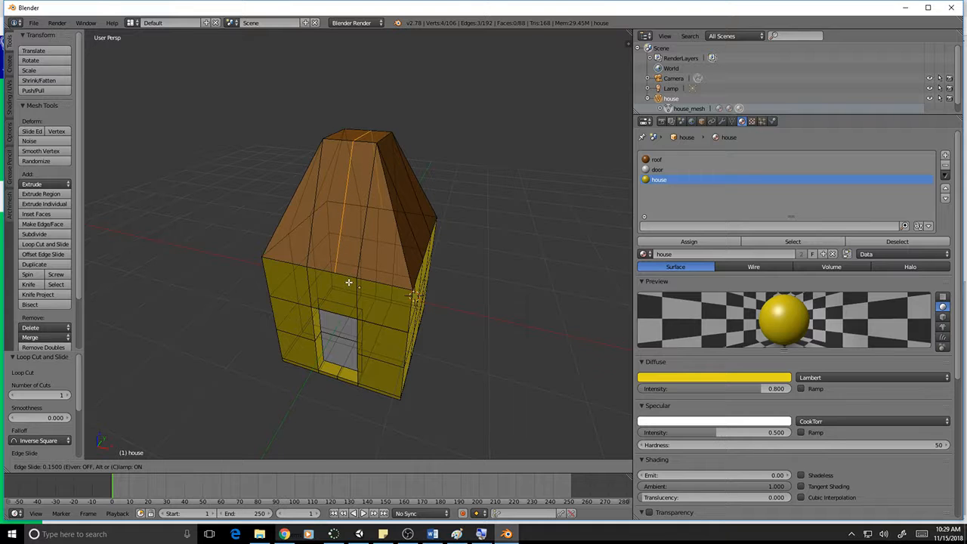
pyautogui.click(349, 283)
pyautogui.moveTo(356, 302); pyautogui.dragTo(349, 240, button='middle')
# Try to cut the front wall with the Knife tool from the roof's new centre edge down to the doorway
pyautogui.rightClick(350, 280)
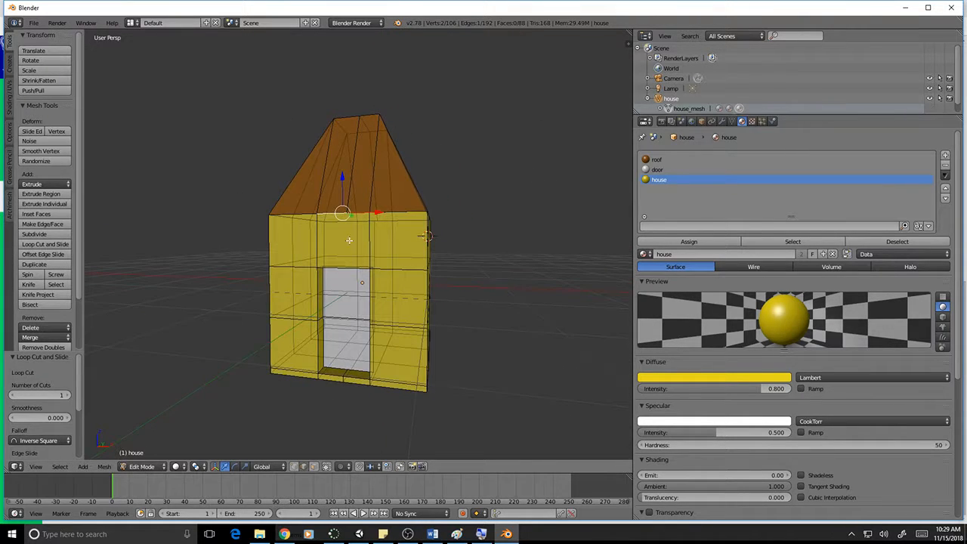
pyautogui.moveTo(348, 283); pyautogui.dragTo(346, 329, button='middle')
pyautogui.scroll(6, 348, 327)
pyautogui.scroll(-2, 344, 353)
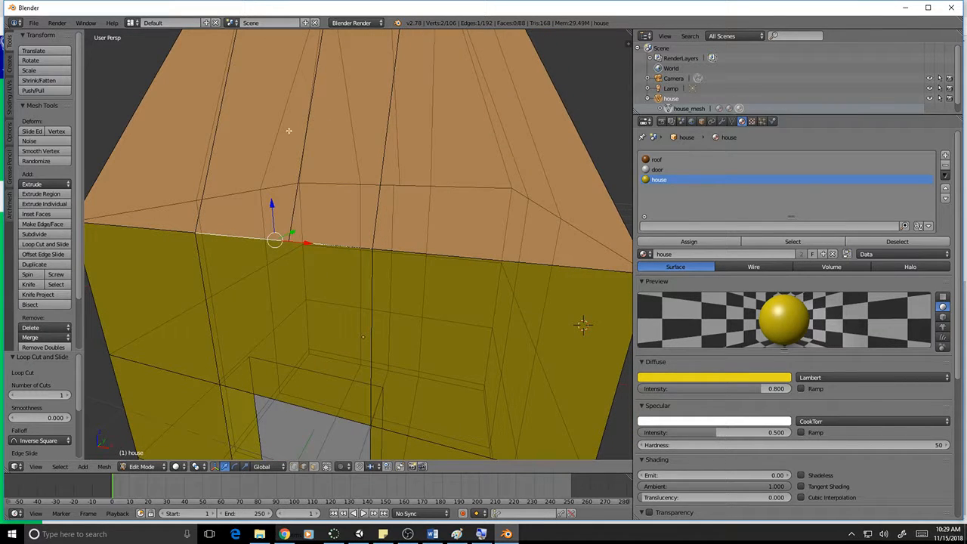
pyautogui.press('a')
pyautogui.press('k')
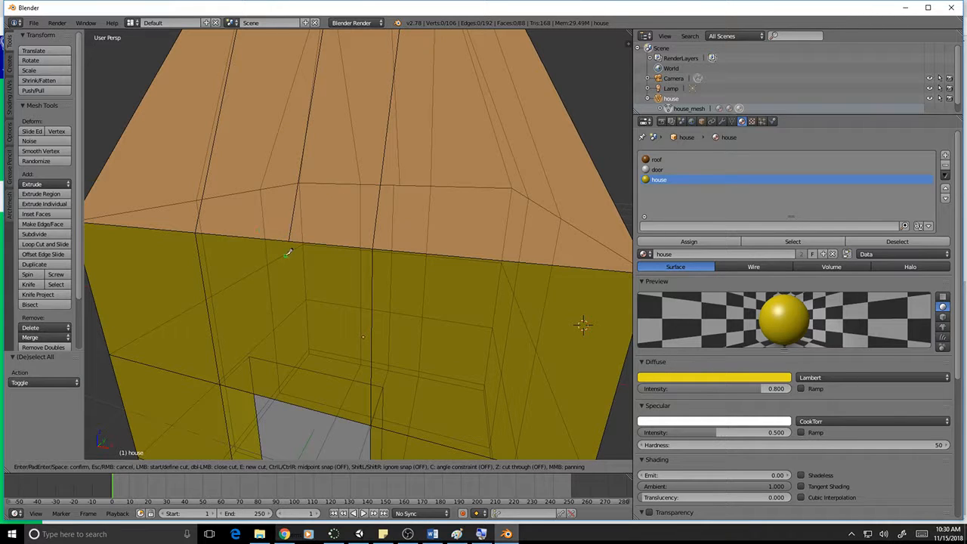
pyautogui.click(291, 236)
pyautogui.click(294, 403)
pyautogui.press('Escape')
# Subdivide the front edge along the top of the doorway once
pyautogui.moveTo(324, 382); pyautogui.dragTo(364, 365, button='middle')
pyautogui.scroll(-5, 341, 362)
pyautogui.rightClick(339, 285)
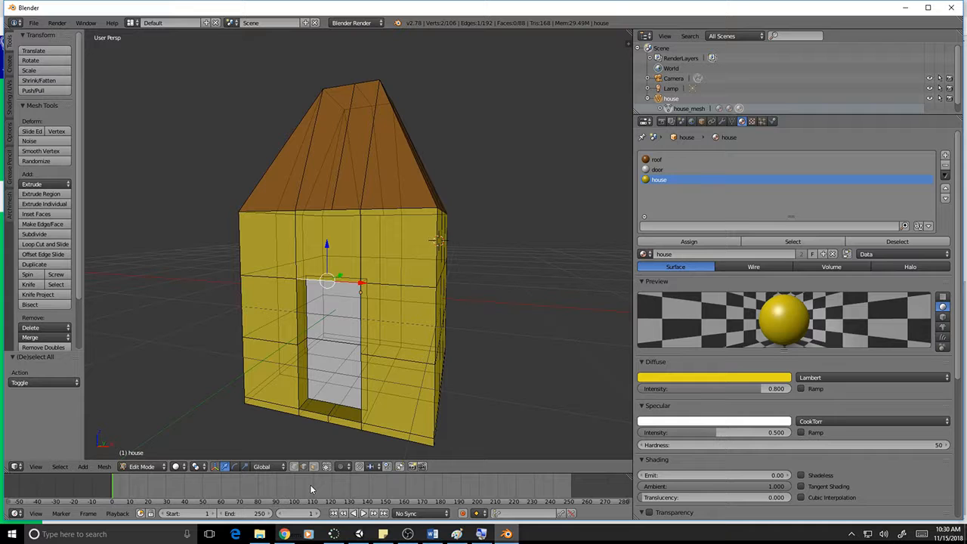
pyautogui.scroll(2, 386, 227)
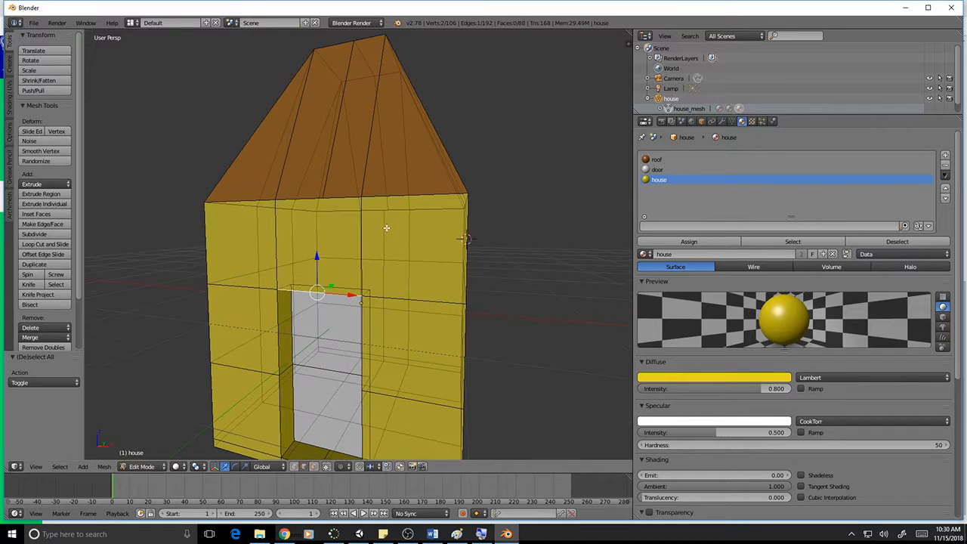
pyautogui.press('w')
pyautogui.click(336, 278)
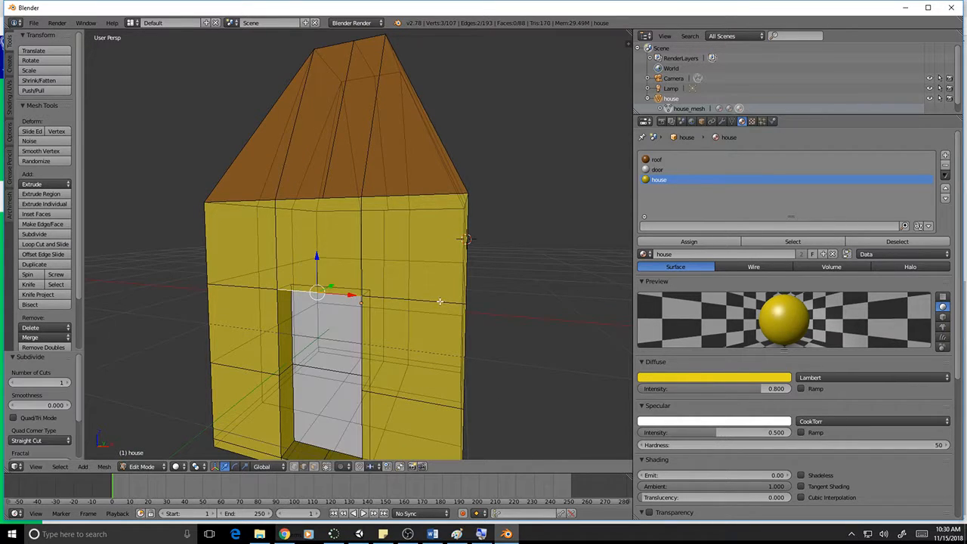
# Subdivide the inner edge along the top of the doorway once
pyautogui.scroll(3, 331, 329)
pyautogui.rightClick(329, 332)
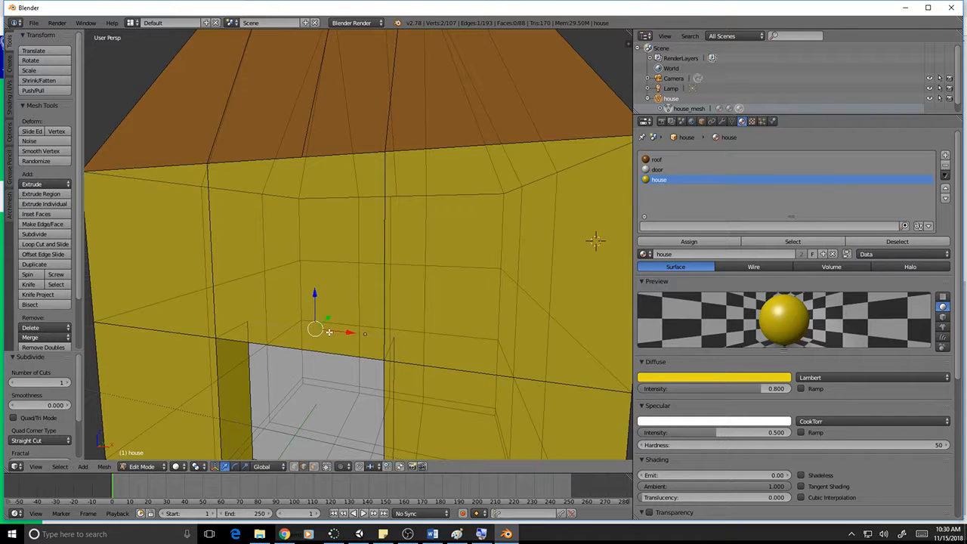
pyautogui.press('w')
pyautogui.click(327, 333)
pyautogui.scroll(-5, 302, 409)
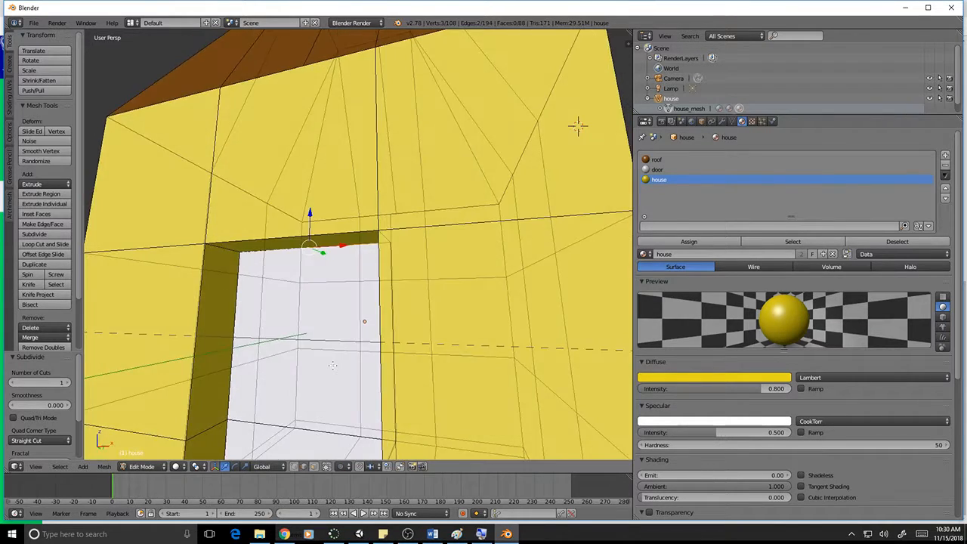
# Select the edge along the bottom of the doorway and change the mesh selection mode to vertices
pyautogui.rightClick(340, 357)
pyautogui.moveTo(340, 356); pyautogui.dragTo(348, 371, button='middle')
pyautogui.rightClick(351, 368)
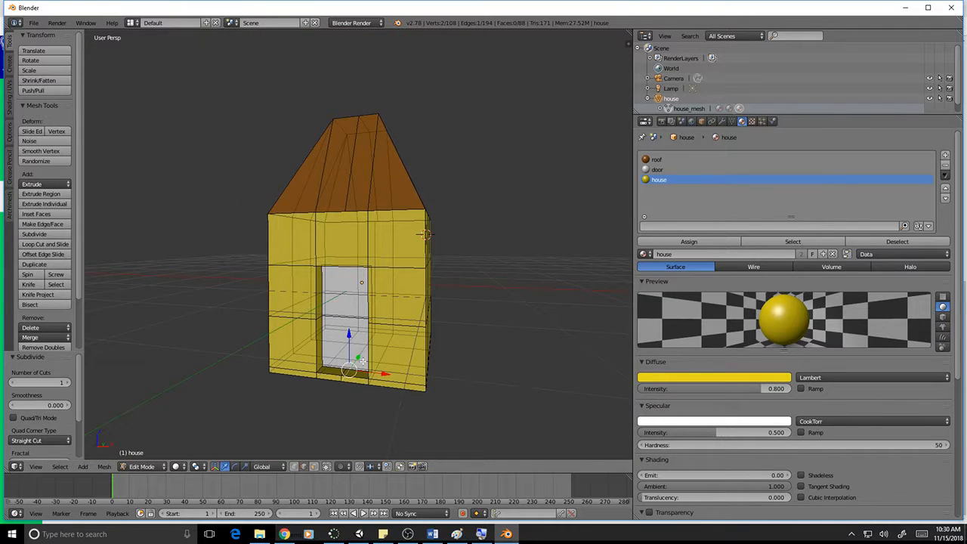
pyautogui.scroll(6, 363, 361)
pyautogui.scroll(-3, 362, 362)
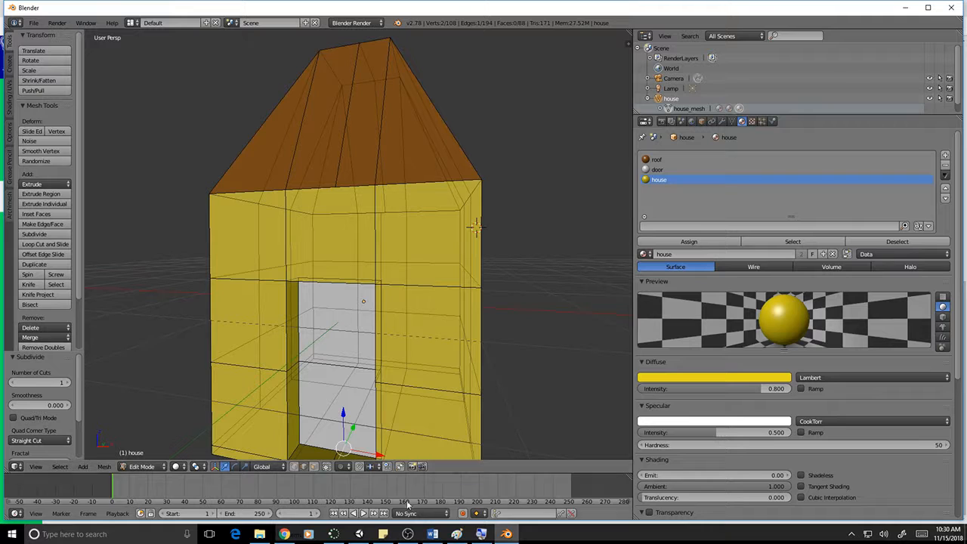
pyautogui.click(295, 469)
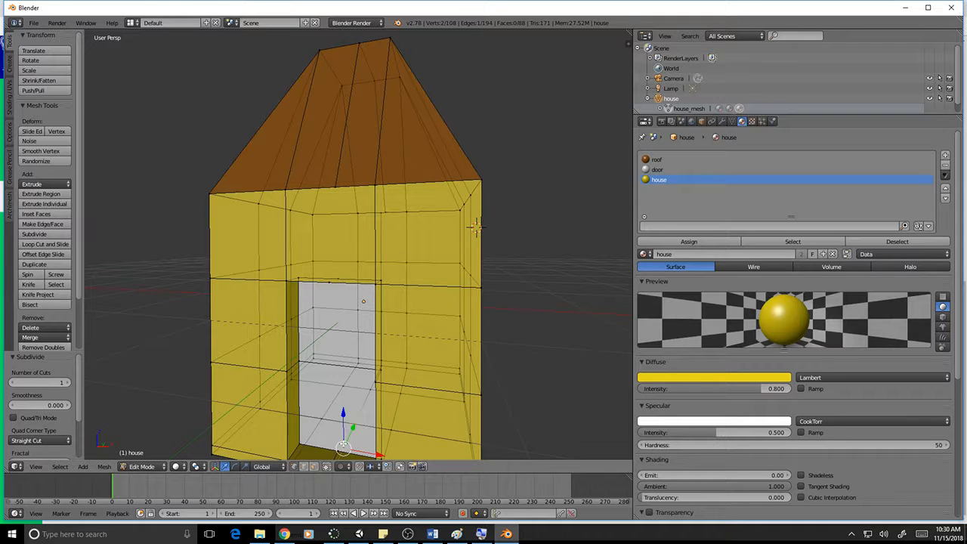
# Try to cut the front wall with the Knife tool from the roof's centre vertex to the midpoint of the doorway's top edge
pyautogui.press('k')
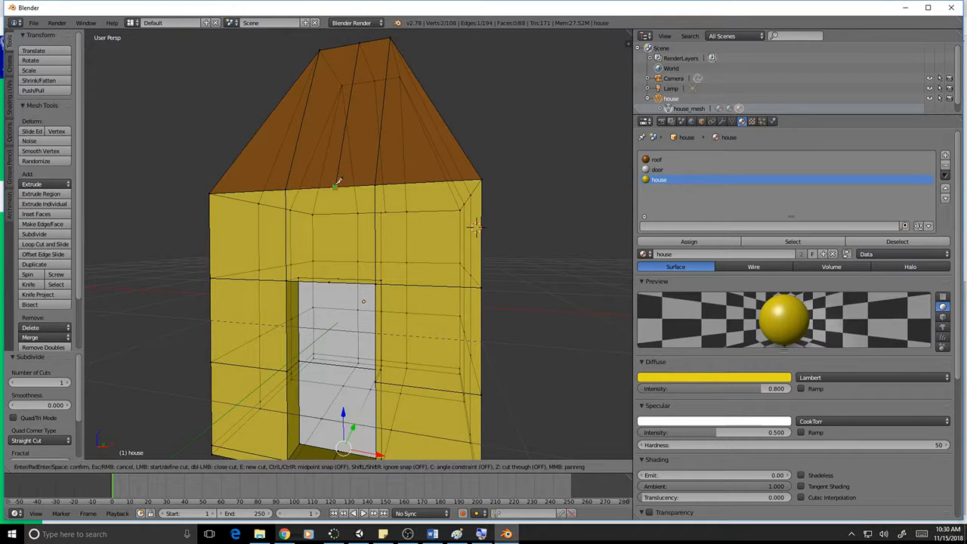
pyautogui.click(337, 186)
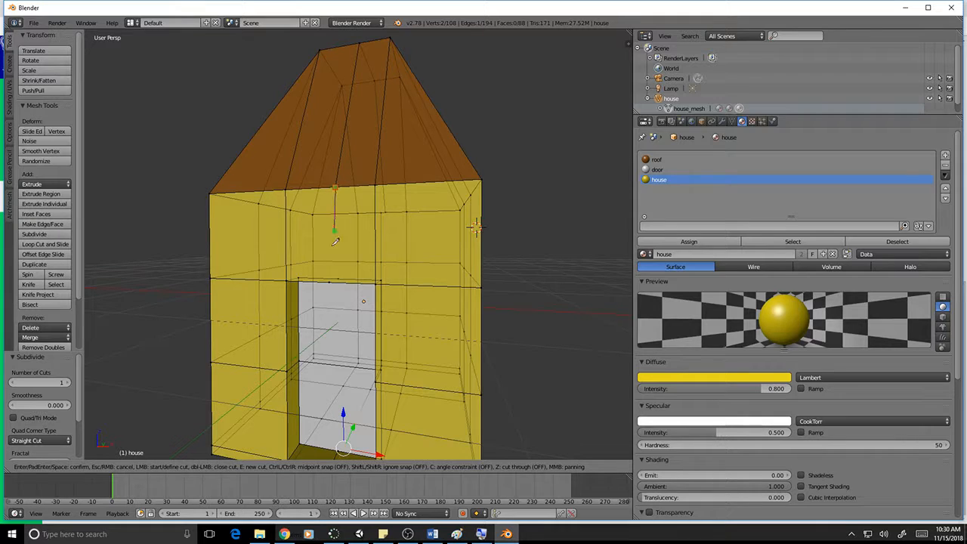
pyautogui.click(331, 281)
pyautogui.press('Return')
pyautogui.scroll(2, 474, 226)
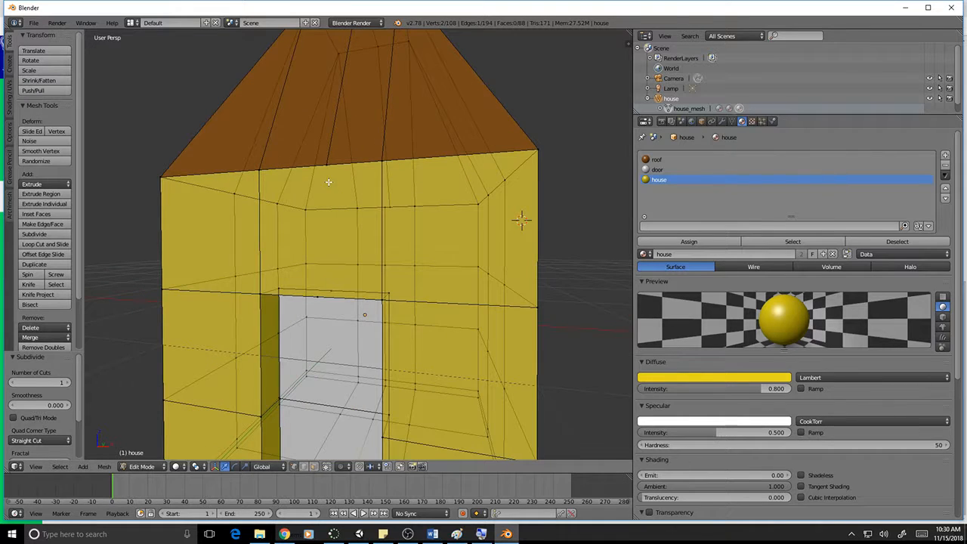
pyautogui.press('k')
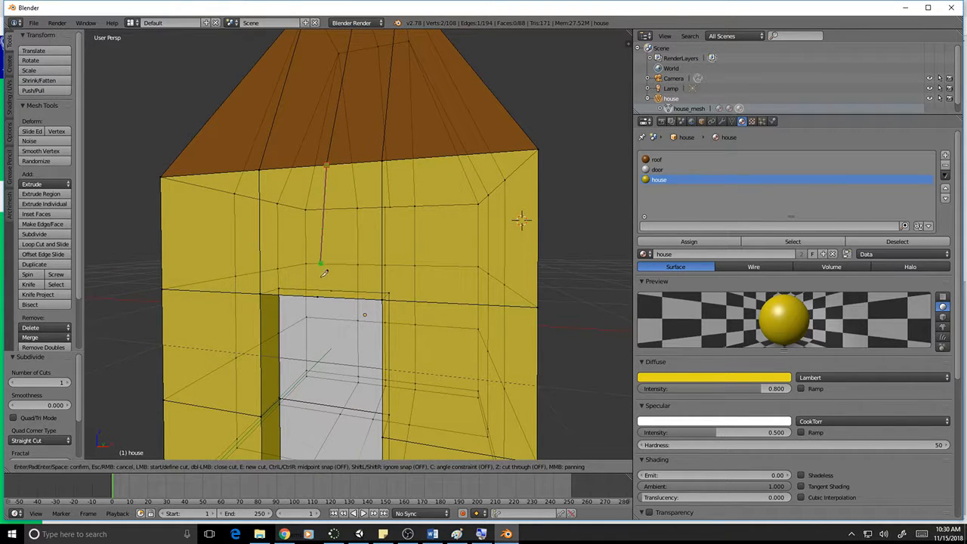
pyautogui.press('Return')
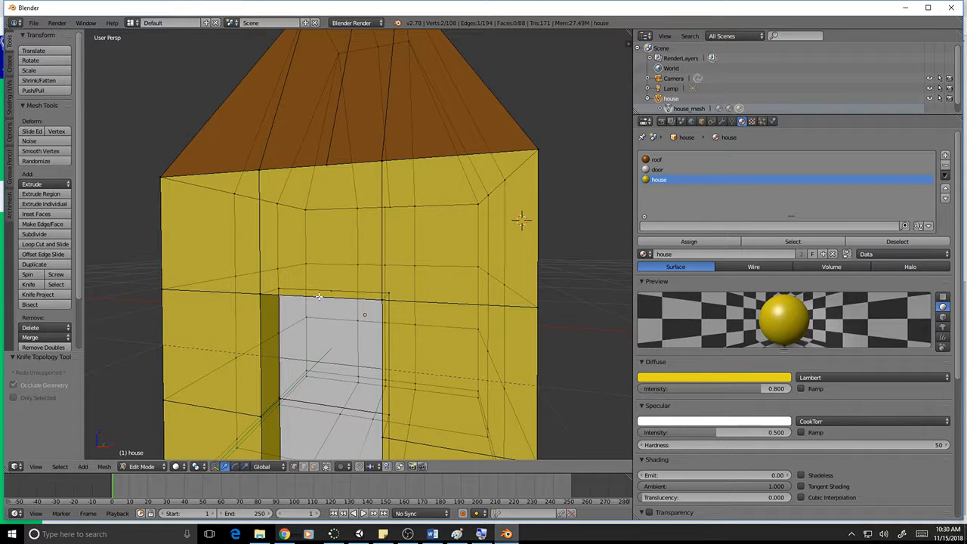
pyautogui.press('k')
pyautogui.press('Return')
# Add edges joining the roof's lower centre vertex to the doorway's front top midpoint, and that midpoint to the inner top midpoint
pyautogui.rightClick(327, 165)
pyautogui.keyDown('shift'); pyautogui.rightClick(317, 296); pyautogui.keyUp('shift')
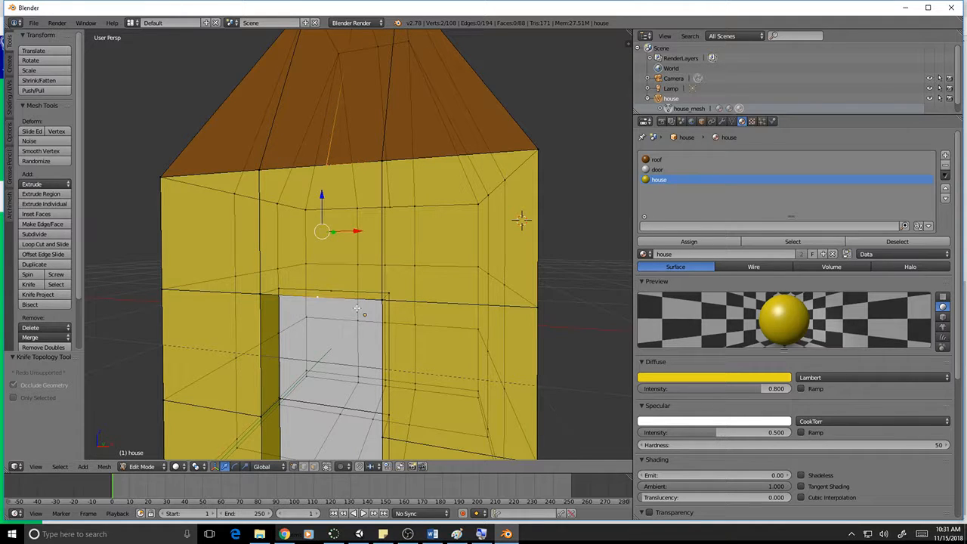
pyautogui.press('f')
pyautogui.rightClick(327, 301)
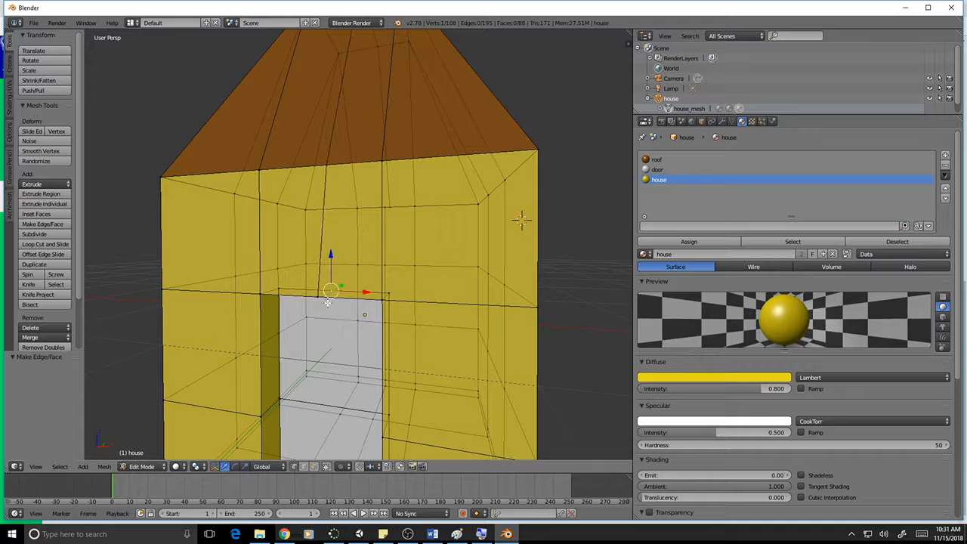
pyautogui.keyDown('shift'); pyautogui.rightClick(318, 296); pyautogui.keyUp('shift')
pyautogui.scroll(2, 333, 316)
pyautogui.scroll(-4, 336, 303)
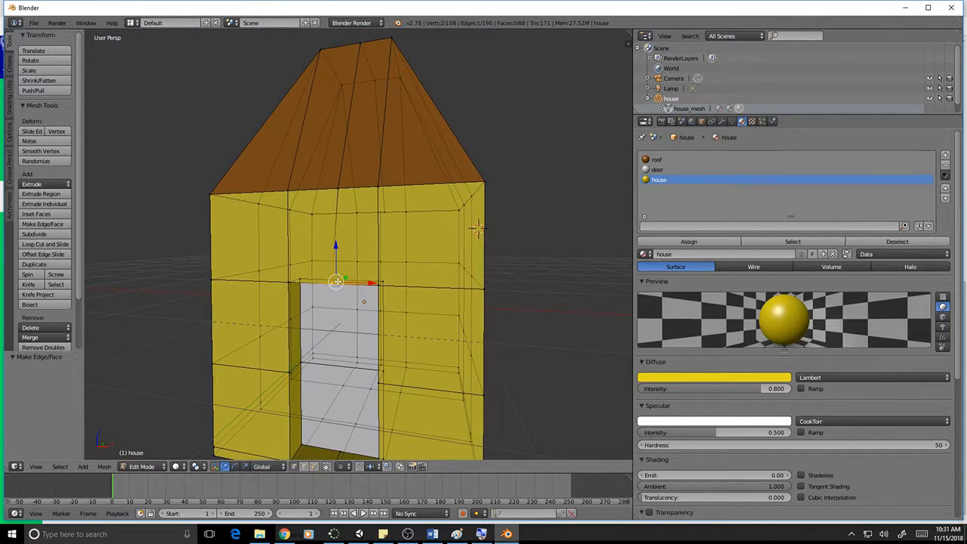
# Add a vertical edge down the middle of the door, joining the inner top midpoint to the bottom midpoint
pyautogui.rightClick(343, 295)
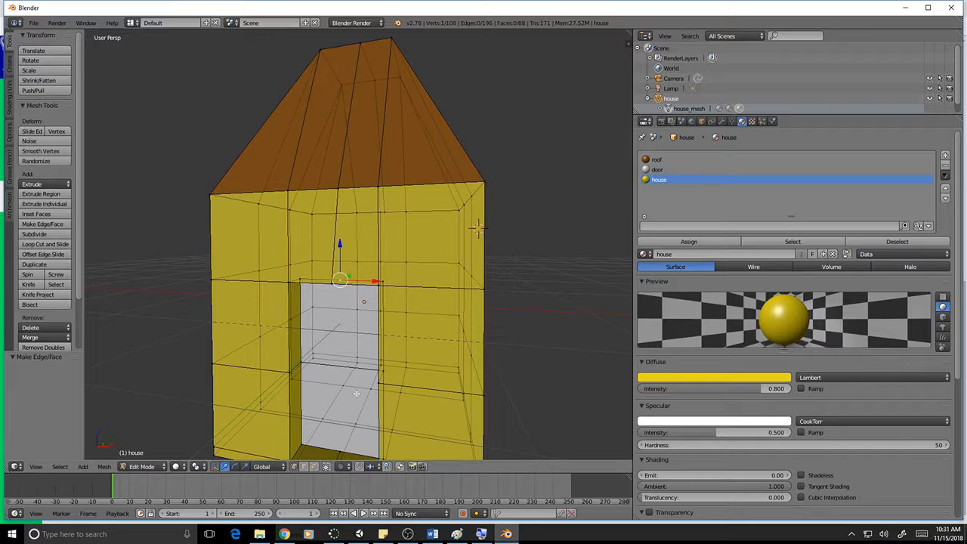
pyautogui.keyDown('shift'); pyautogui.rightClick(338, 453); pyautogui.keyUp('shift')
pyautogui.scroll(-2, 349, 374)
pyautogui.scroll(2, 352, 375)
pyautogui.scroll(-3, 380, 249)
pyautogui.moveTo(382, 291); pyautogui.dragTo(396, 305, button='middle')
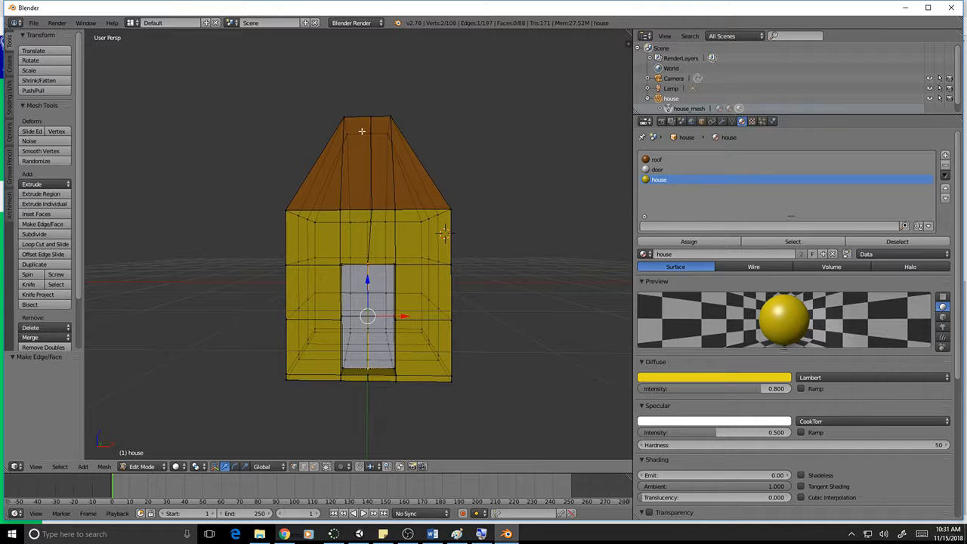
# Circle-select all vertices on the house's vertical centre line and straighten them by scaling to 0 along X
pyautogui.scroll(3, 378, 166)
pyautogui.scroll(-1, 380, 170)
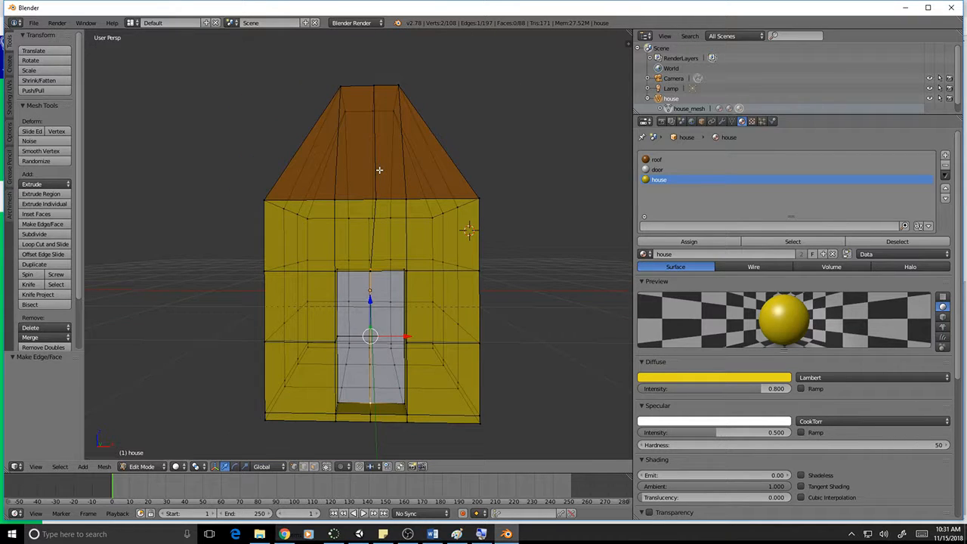
pyautogui.press('a')
pyautogui.press('c')
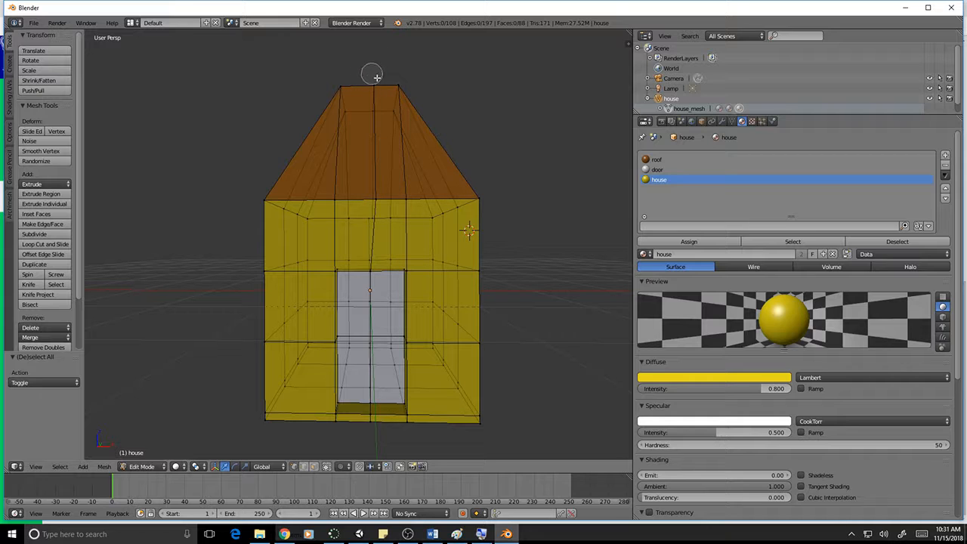
pyautogui.moveTo(377, 78); pyautogui.dragTo(372, 447)
pyautogui.rightClick(546, 231)
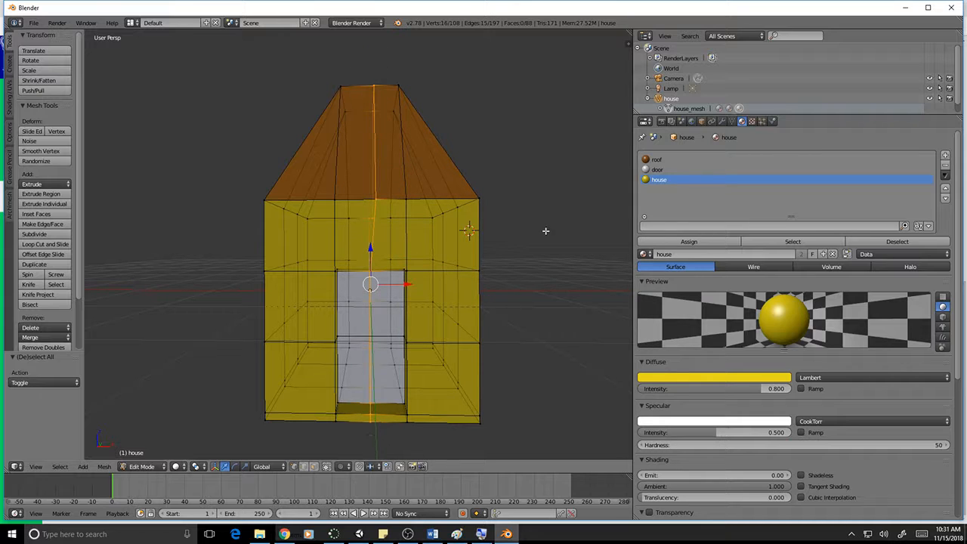
pyautogui.press('s')
pyautogui.press('x')
pyautogui.press('0')
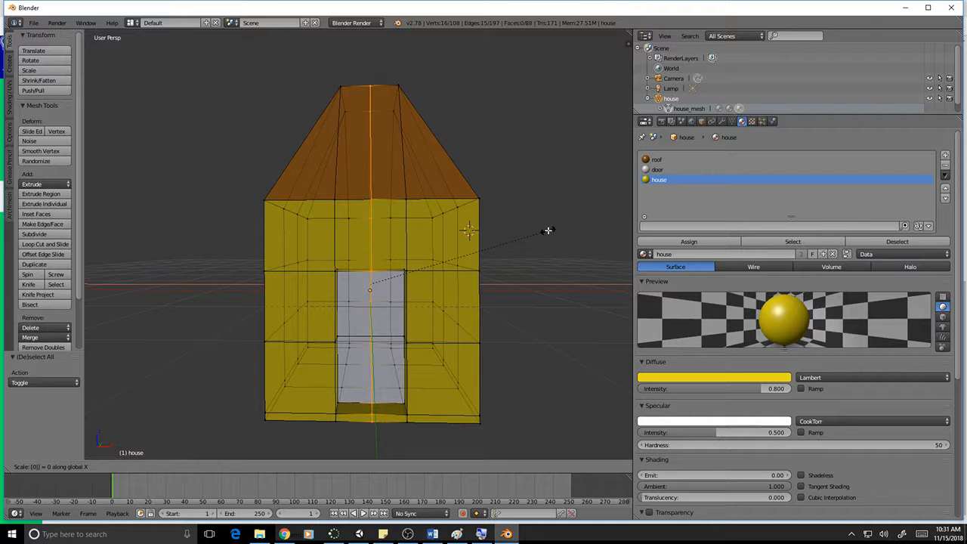
pyautogui.press('Return')
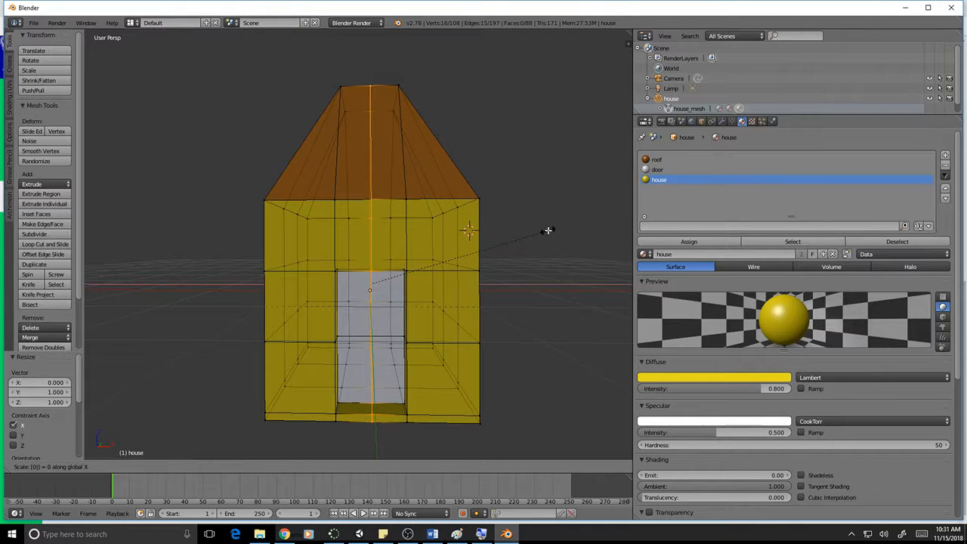
# Circle-select the vertices of the house's left half, excluding the centre line, and delete them
pyautogui.moveTo(341, 220)
pyautogui.mouseDown(button='middle')
pyautogui.moveTo(393, 270)
pyautogui.moveTo(322, 148)
pyautogui.moveTo(326, 109)
pyautogui.moveTo(341, 184)
pyautogui.moveTo(329, 221)
pyautogui.mouseUp(button='middle')
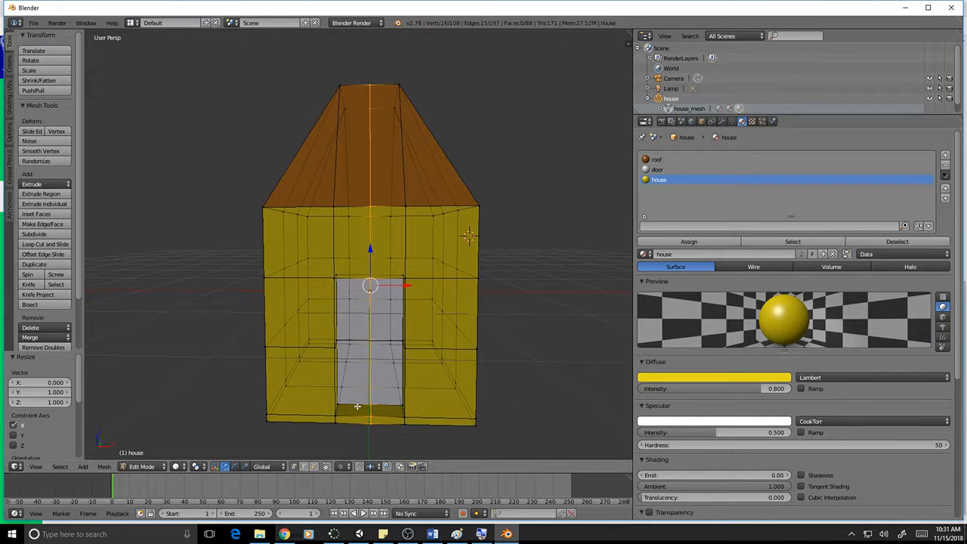
pyautogui.press('a')
pyautogui.press('c')
pyautogui.scroll(-4, 302, 113)
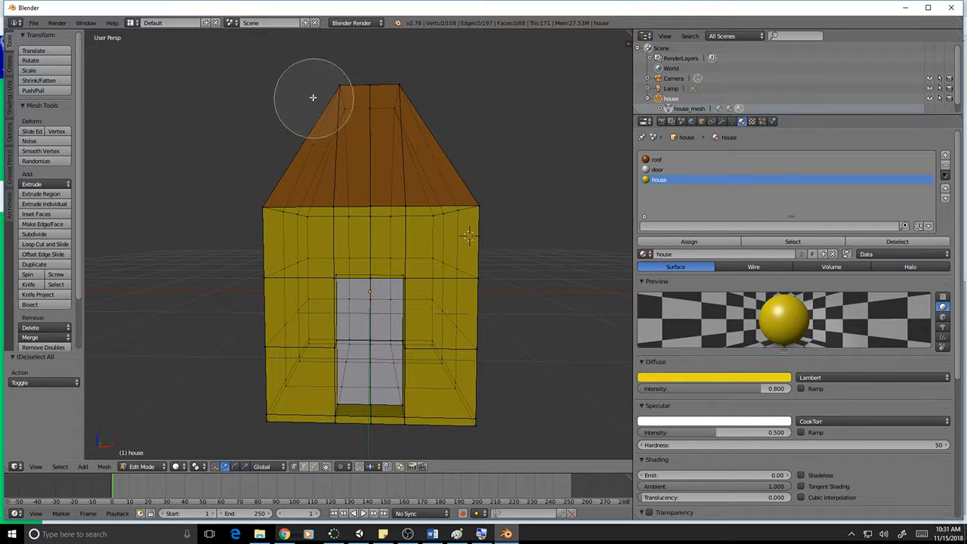
pyautogui.click(313, 98)
pyautogui.moveTo(313, 153)
pyautogui.mouseDown()
pyautogui.moveTo(319, 194)
pyautogui.moveTo(303, 216)
pyautogui.moveTo(296, 292)
pyautogui.moveTo(318, 240)
pyautogui.moveTo(295, 415)
pyautogui.moveTo(317, 348)
pyautogui.moveTo(313, 114)
pyautogui.mouseUp()
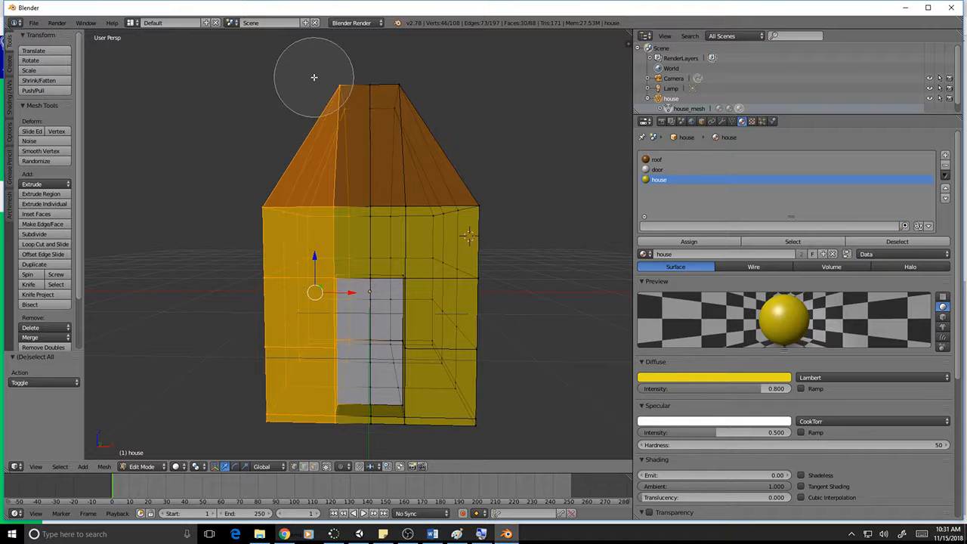
pyautogui.press('Escape')
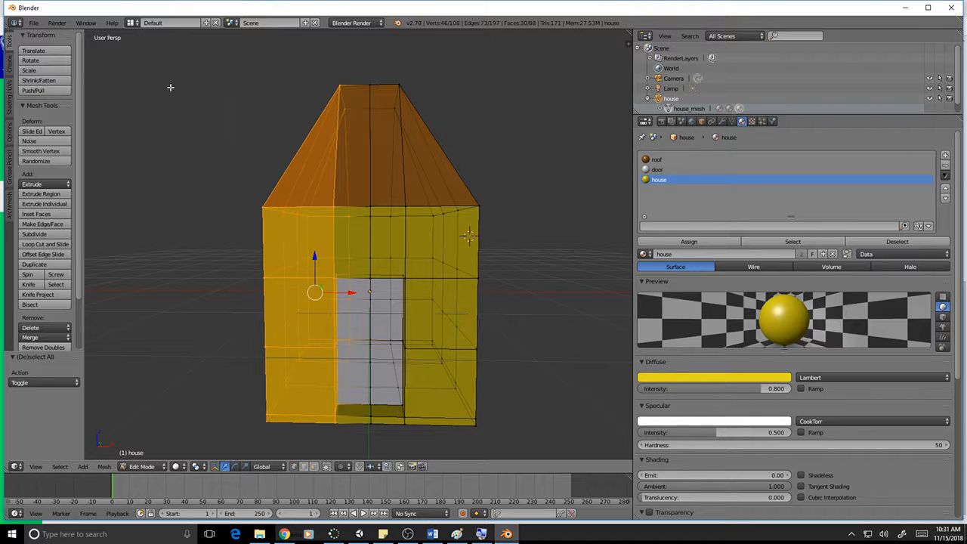
pyautogui.press('x')
pyautogui.click(119, 76)
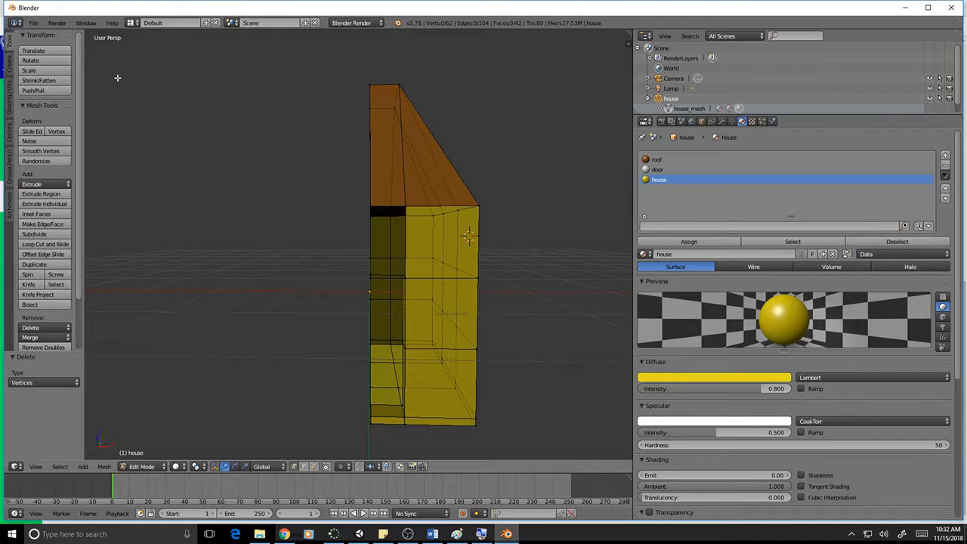
# Fill the gap in the front wall above the half doorway with a face between its four corner vertices
pyautogui.moveTo(281, 292); pyautogui.dragTo(452, 208, button='middle')
pyautogui.moveTo(456, 282)
pyautogui.mouseDown(button='middle')
pyautogui.moveTo(425, 287)
pyautogui.moveTo(452, 286)
pyautogui.mouseUp(button='middle')
pyautogui.rightClick(452, 286)
pyautogui.keyDown('shift'); pyautogui.rightClick(430, 225); pyautogui.keyUp('shift')
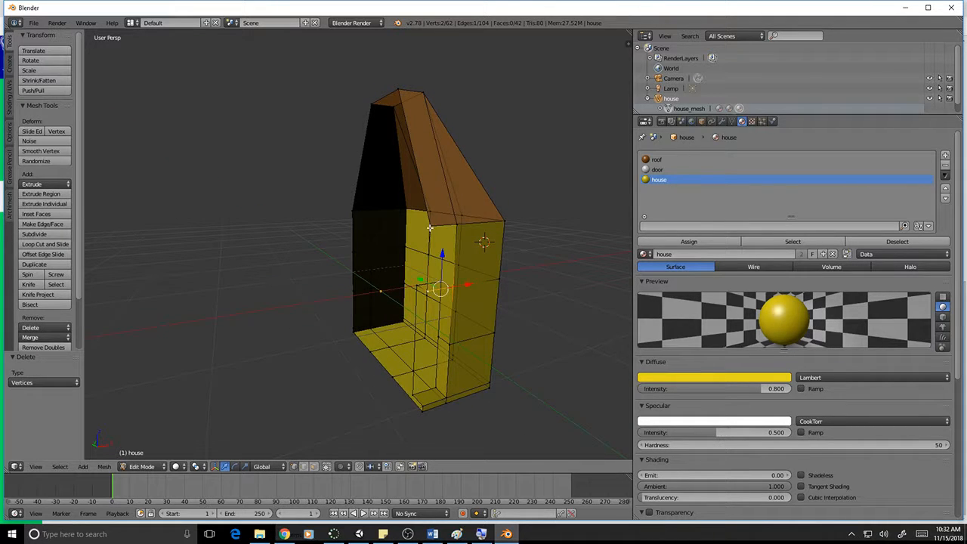
pyautogui.keyDown('shift'); pyautogui.rightClick(457, 226); pyautogui.keyUp('shift')
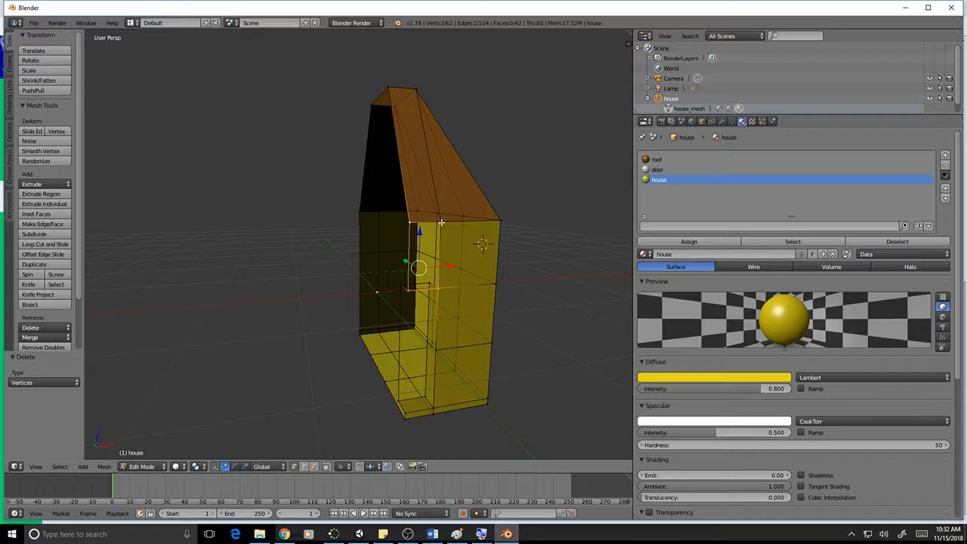
pyautogui.keyDown('shift'); pyautogui.rightClick(442, 222); pyautogui.keyUp('shift')
pyautogui.press('f')
# Fill the underside of the half doorway's top with a face between its four corner vertices
pyautogui.moveTo(459, 257); pyautogui.dragTo(476, 328, button='middle')
pyautogui.rightClick(459, 257)
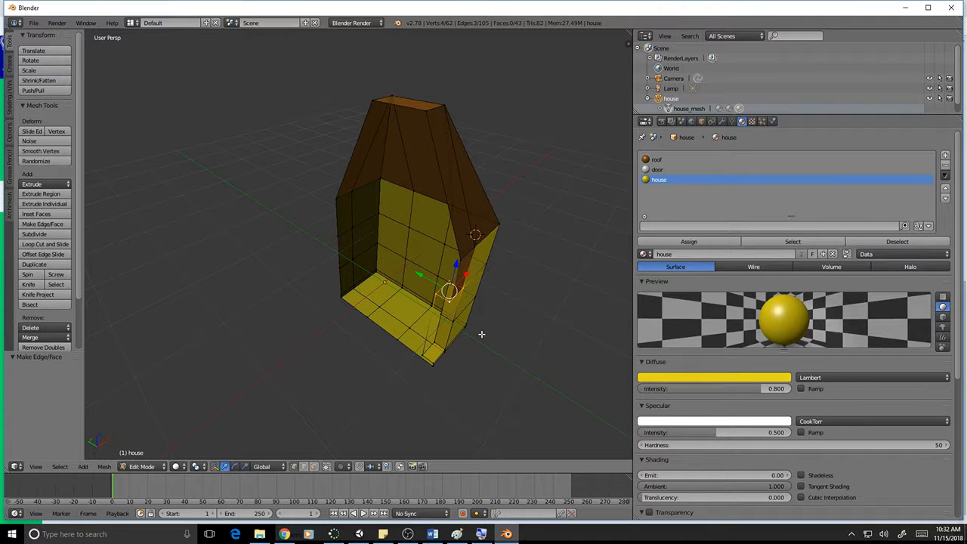
pyautogui.moveTo(489, 336); pyautogui.dragTo(429, 274, button='middle')
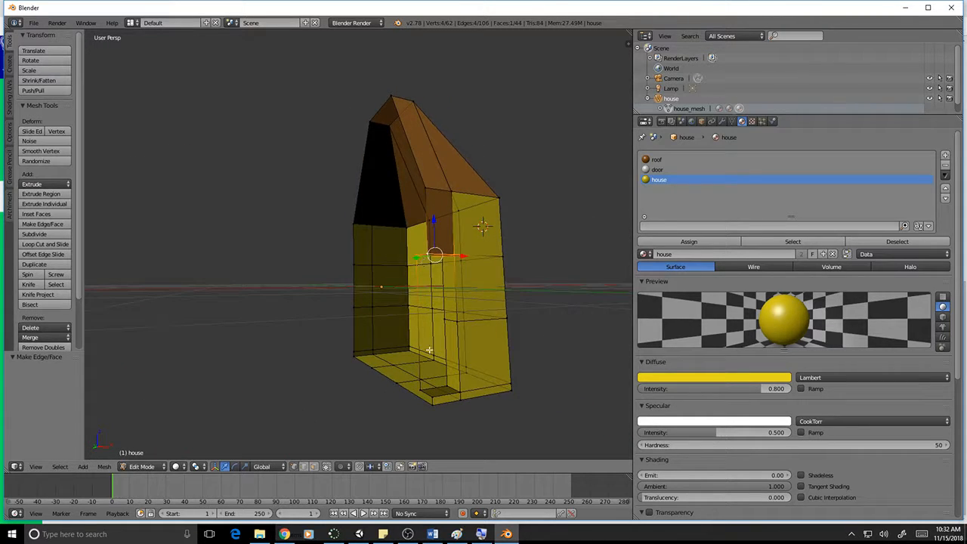
# Fill the half door opening with a face between its two bottom and two top inner vertices
pyautogui.rightClick(422, 388)
pyautogui.keyDown('shift'); pyautogui.rightClick(444, 386); pyautogui.keyUp('shift')
pyautogui.moveTo(443, 386); pyautogui.dragTo(454, 332, button='middle')
pyautogui.keyDown('shift'); pyautogui.rightClick(453, 247); pyautogui.keyUp('shift')
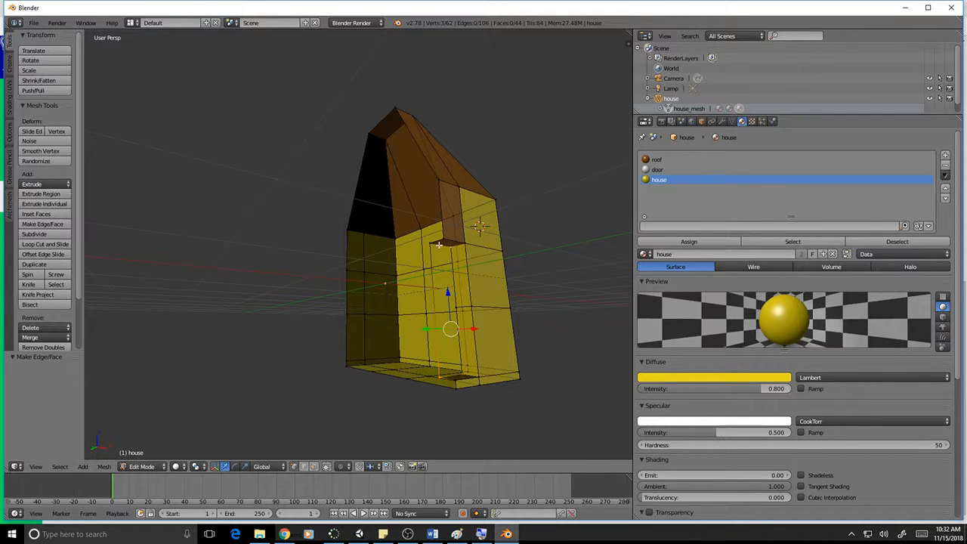
pyautogui.keyDown('shift'); pyautogui.rightClick(431, 243); pyautogui.keyUp('shift')
pyautogui.press('f')
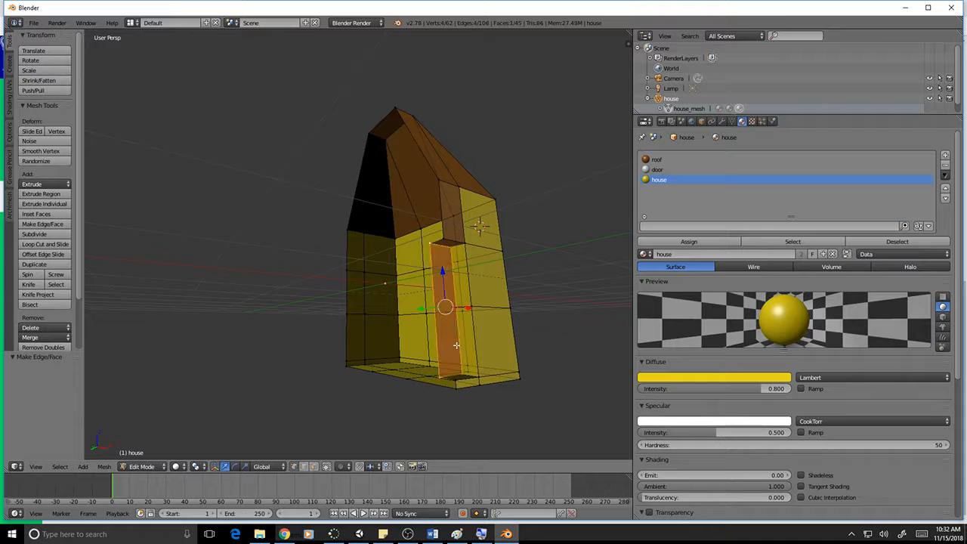
pyautogui.moveTo(519, 355); pyautogui.dragTo(479, 363, button='middle')
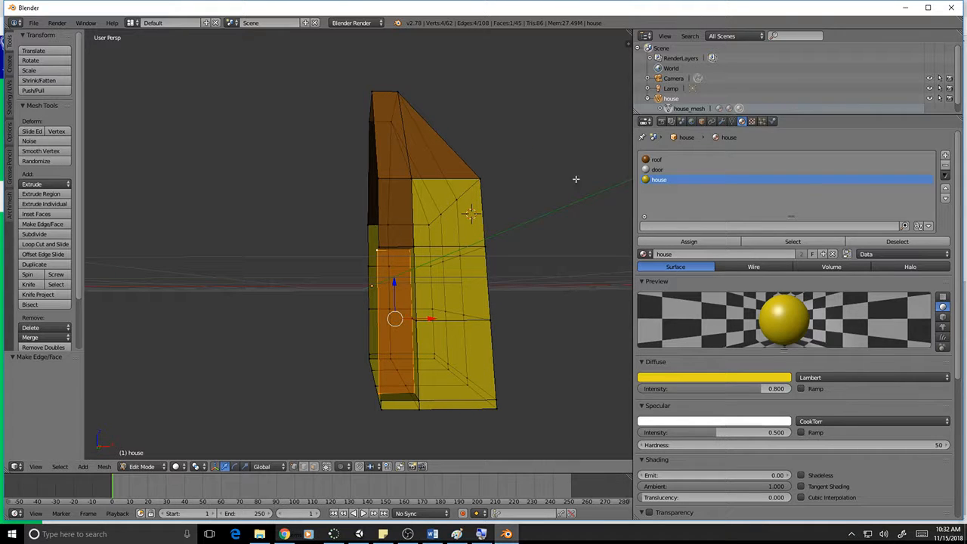
# Circle-select all vertices of the half house's roof, assign them to the roof vertex group, and clear the selection
pyautogui.click(731, 121)
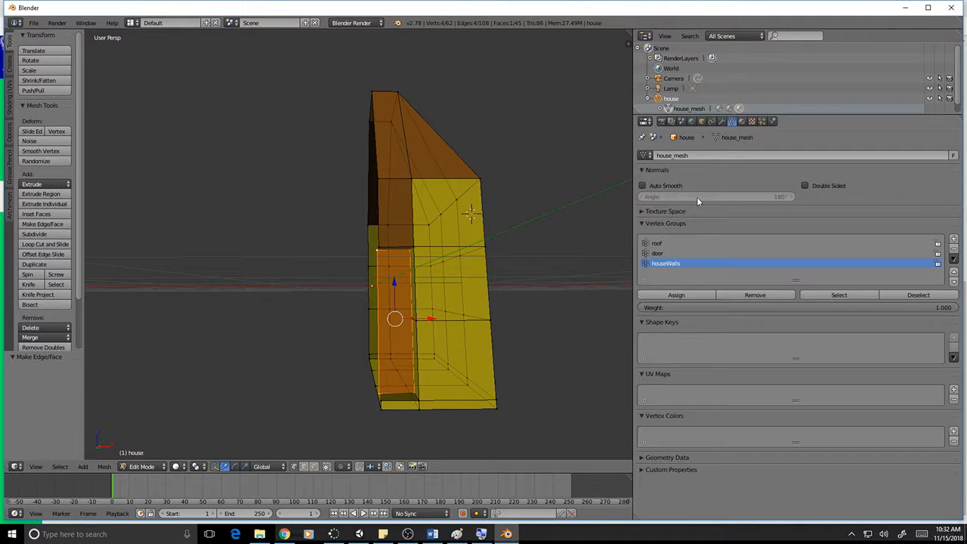
pyautogui.click(659, 243)
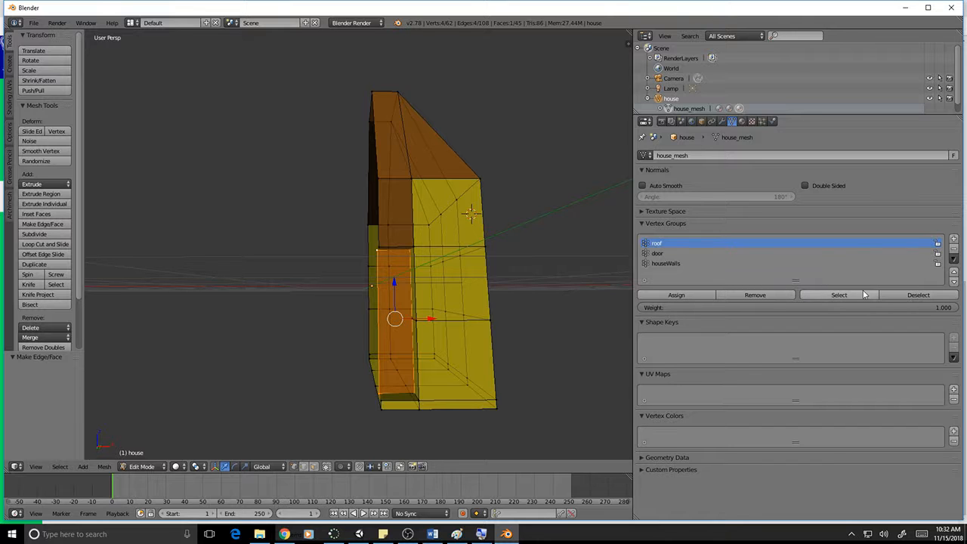
pyautogui.press('a')
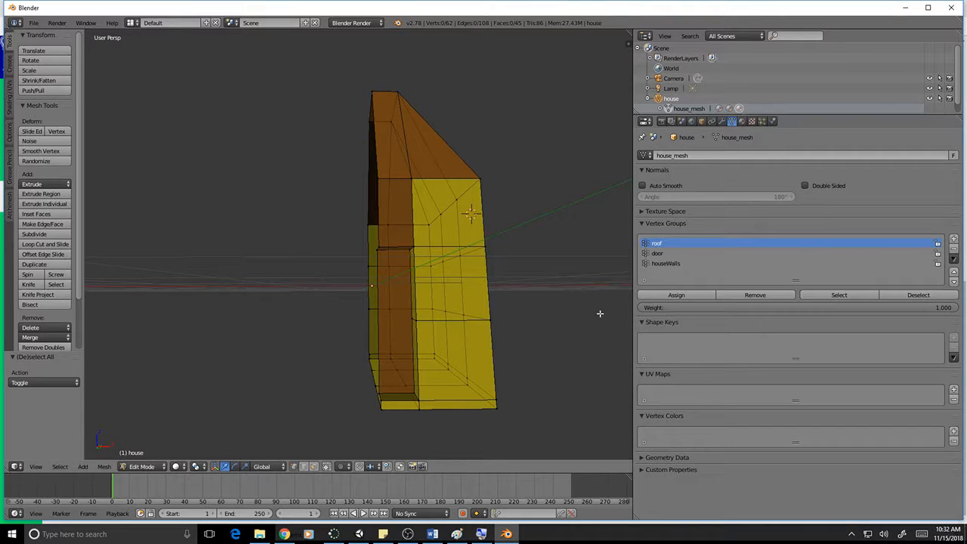
pyautogui.moveTo(600, 313); pyautogui.dragTo(591, 326, button='middle')
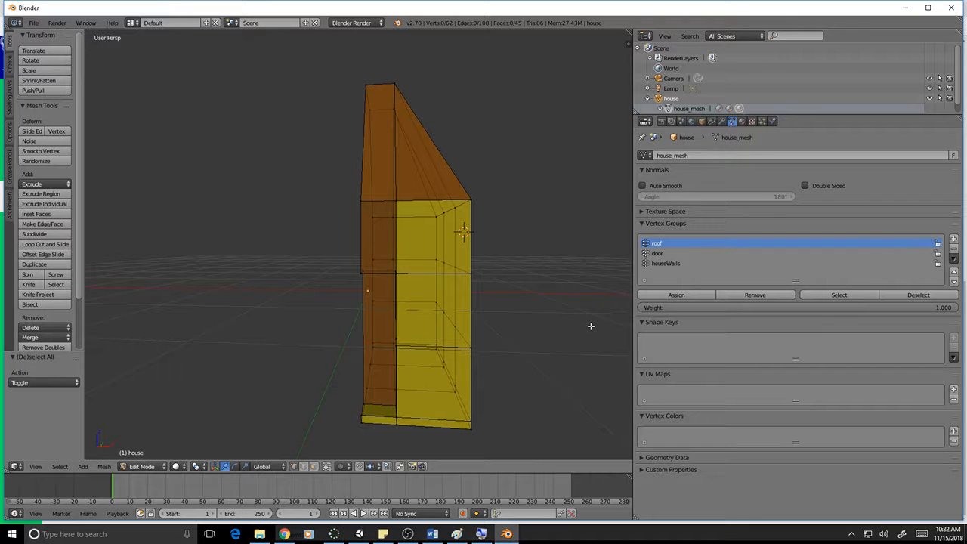
pyautogui.press('c')
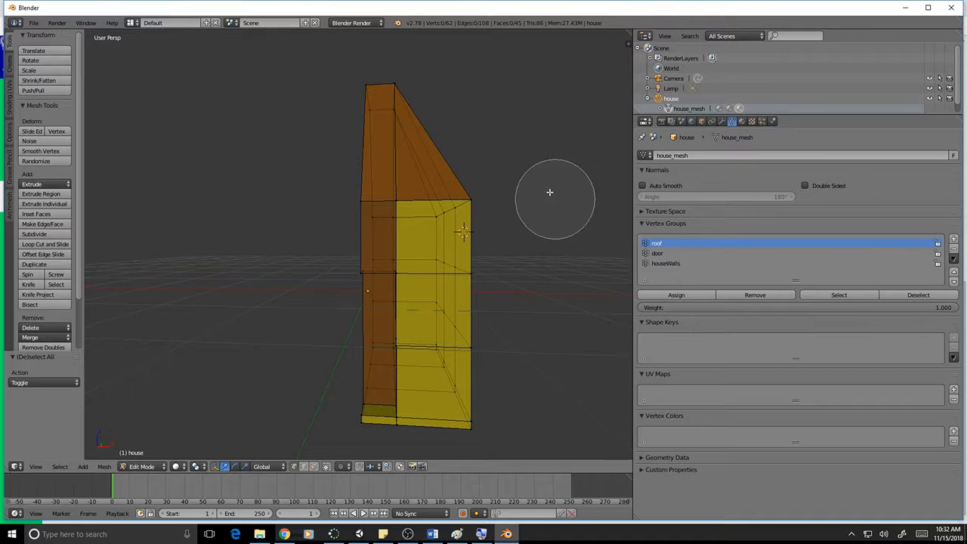
pyautogui.moveTo(454, 171)
pyautogui.mouseDown()
pyautogui.moveTo(378, 169)
pyautogui.moveTo(458, 119)
pyautogui.mouseUp()
pyautogui.rightClick(458, 119)
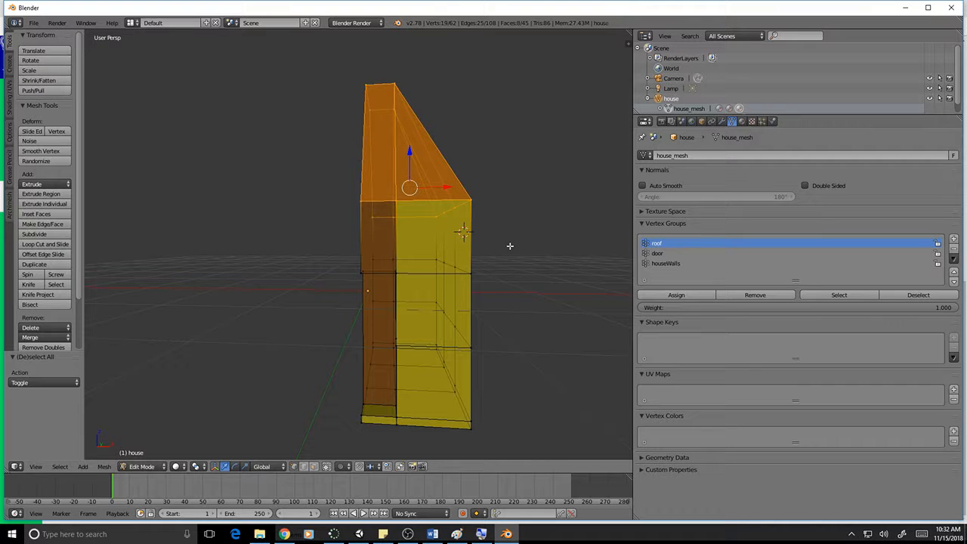
pyautogui.press('a')
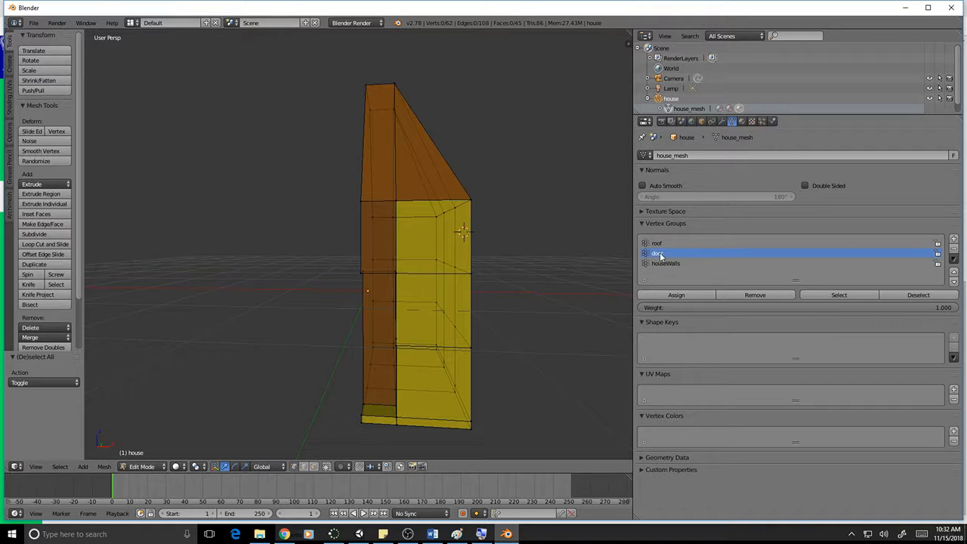
# Select the four corner vertices of the half door face and assign them to the door vertex group
pyautogui.moveTo(421, 293); pyautogui.dragTo(415, 267, button='middle')
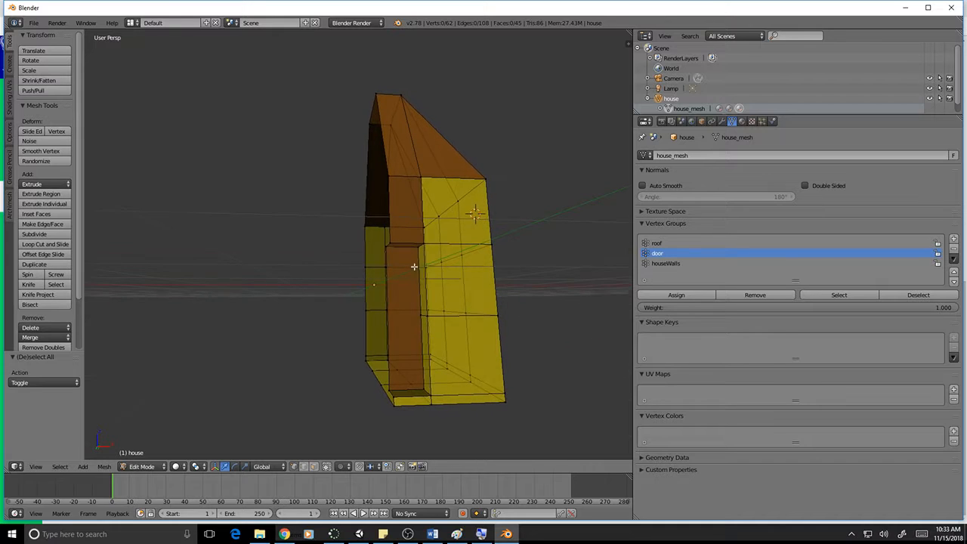
pyautogui.rightClick(387, 247)
pyautogui.keyDown('shift'); pyautogui.rightClick(421, 247); pyautogui.keyUp('shift')
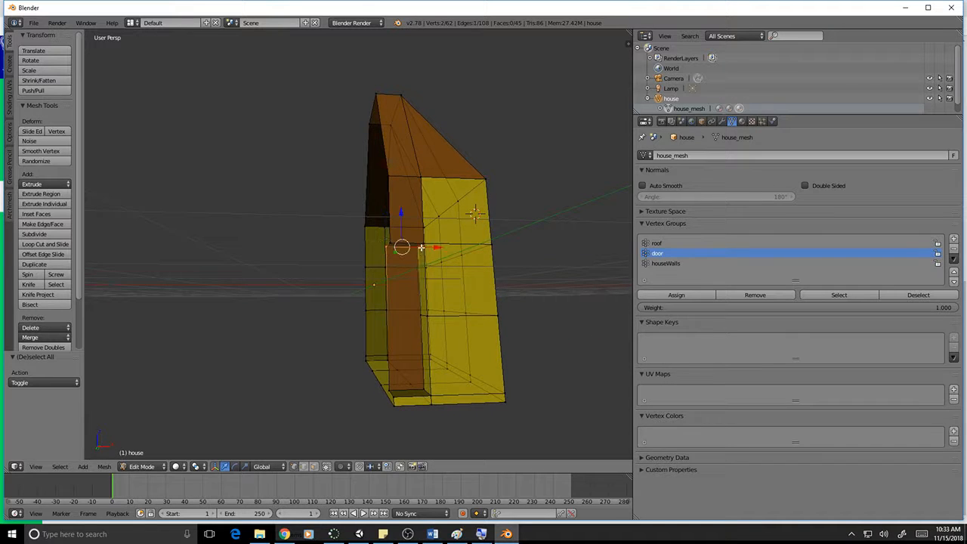
pyautogui.keyDown('shift'); pyautogui.rightClick(419, 390); pyautogui.keyUp('shift')
pyautogui.keyDown('shift'); pyautogui.rightClick(392, 390); pyautogui.keyUp('shift')
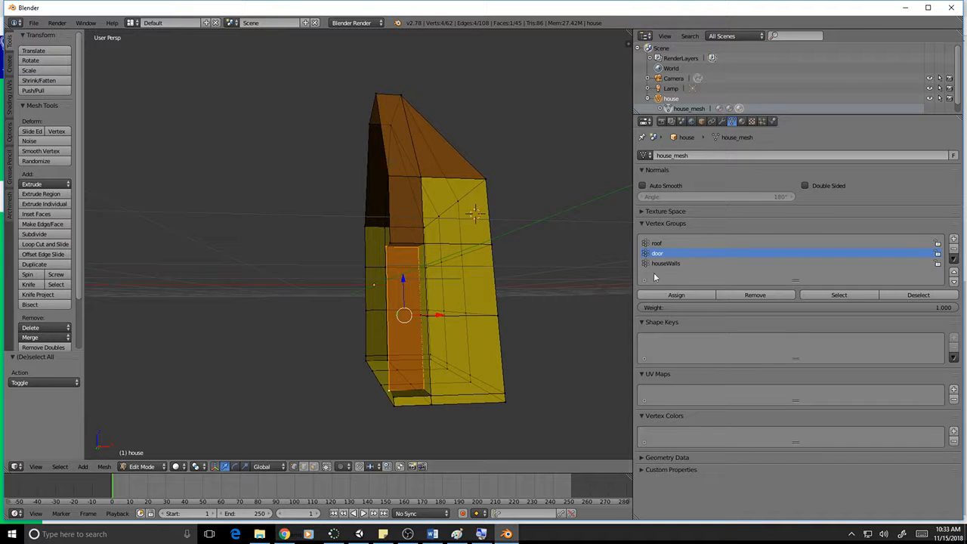
pyautogui.click(665, 296)
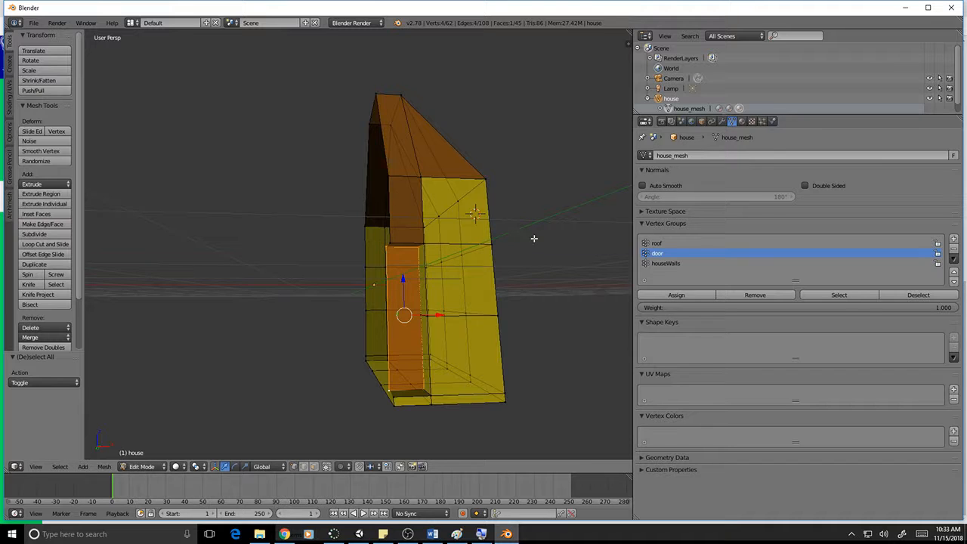
# Select the whole mesh and deselect the vertices belonging to the door and roof vertex groups
pyautogui.moveTo(534, 238); pyautogui.dragTo(514, 255, button='middle')
pyautogui.press('a')
pyautogui.press('a')
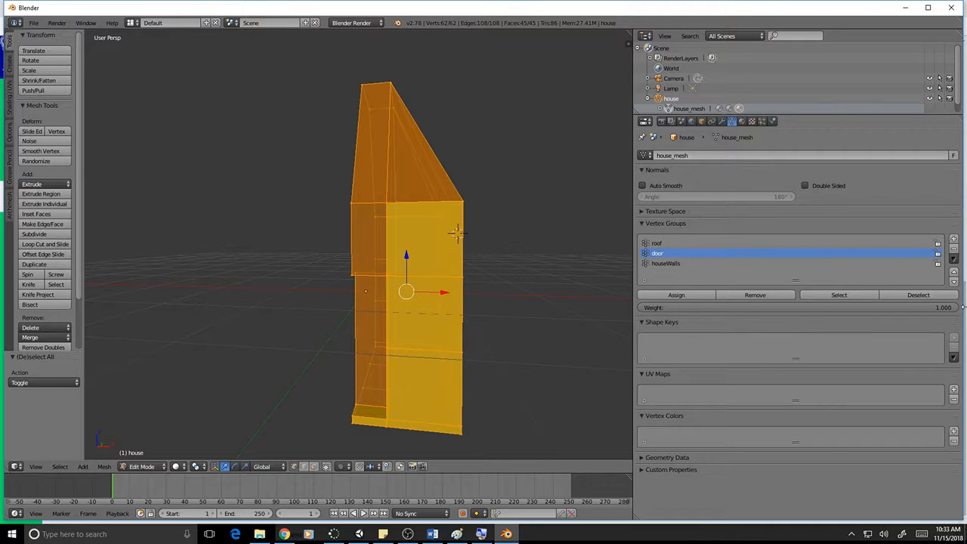
pyautogui.click(930, 295)
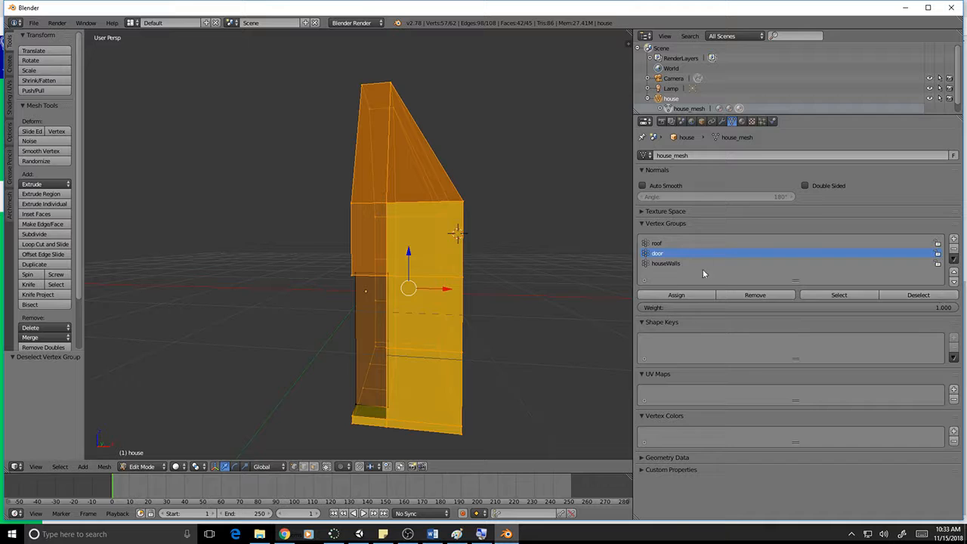
pyautogui.click(657, 242)
pyautogui.click(918, 295)
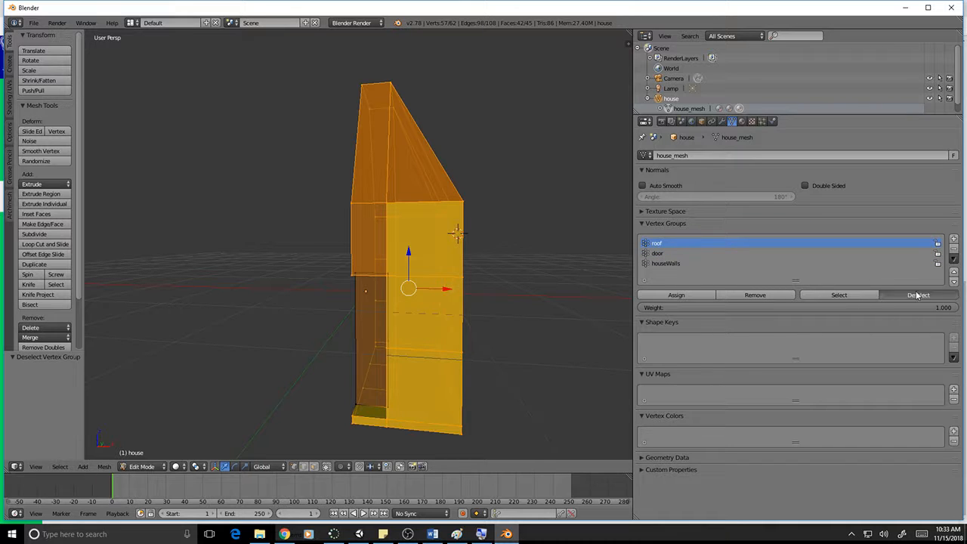
# Add the vertices along the walls' upper edge back to the selection and assign the selection to the houseWalls vertex group
pyautogui.keyDown('shift'); pyautogui.rightClick(352, 205); pyautogui.keyUp('shift')
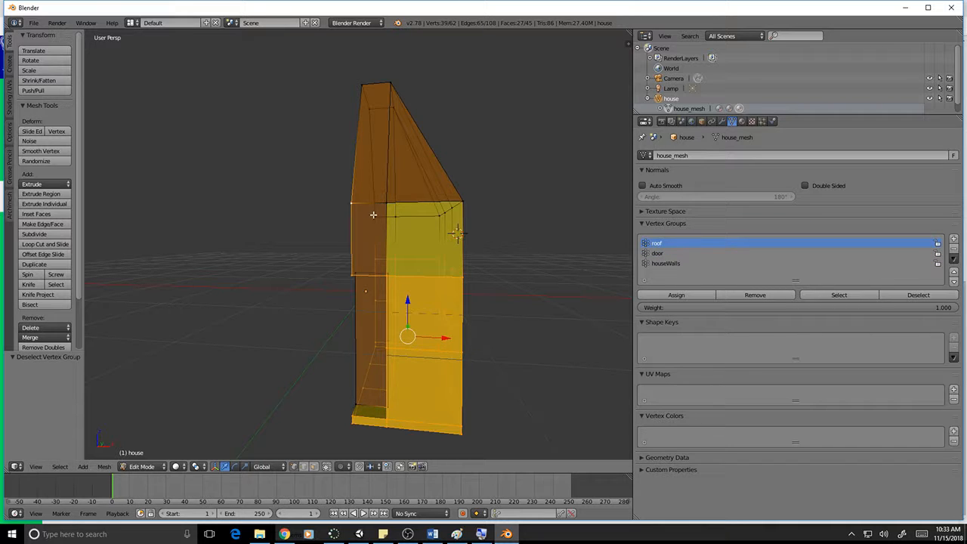
pyautogui.keyDown('shift'); pyautogui.rightClick(376, 216); pyautogui.keyUp('shift')
pyautogui.keyDown('shift'); pyautogui.rightClick(447, 220); pyautogui.keyUp('shift')
pyautogui.keyDown('shift'); pyautogui.rightClick(439, 218); pyautogui.keyUp('shift')
pyautogui.keyDown('shift'); pyautogui.rightClick(448, 213); pyautogui.keyUp('shift')
pyautogui.keyDown('shift'); pyautogui.rightClick(453, 210); pyautogui.keyUp('shift')
pyautogui.keyDown('shift'); pyautogui.rightClick(462, 202); pyautogui.keyUp('shift')
pyautogui.moveTo(425, 241); pyautogui.dragTo(414, 221, button='middle')
pyautogui.keyDown('shift'); pyautogui.rightClick(398, 208); pyautogui.keyUp('shift')
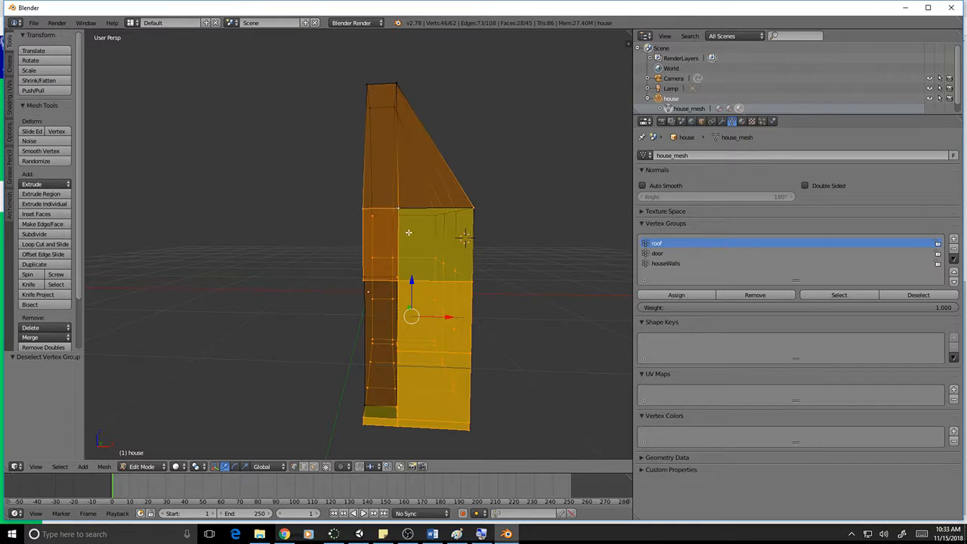
pyautogui.moveTo(506, 306); pyautogui.dragTo(443, 398, button='middle')
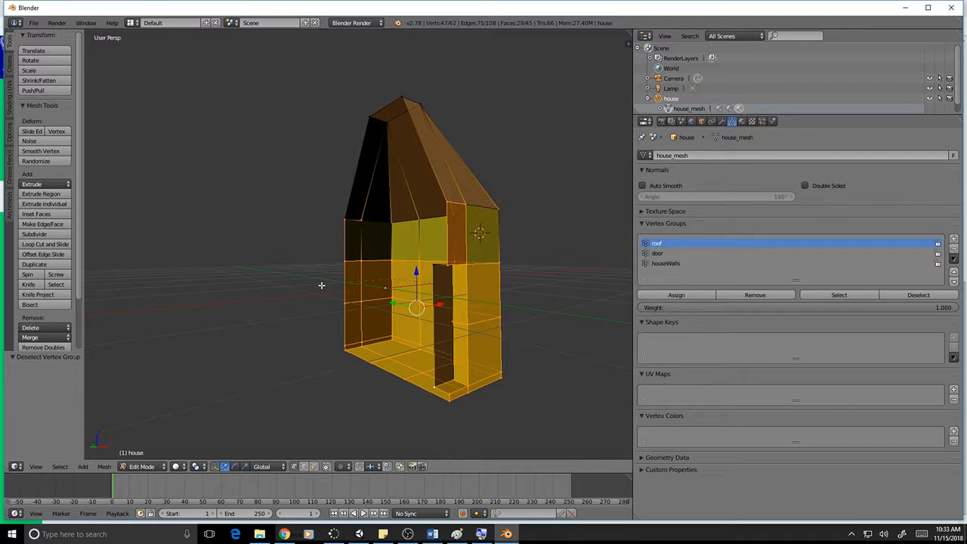
pyautogui.moveTo(322, 285)
pyautogui.mouseDown(button='middle')
pyautogui.moveTo(423, 332)
pyautogui.moveTo(291, 290)
pyautogui.moveTo(255, 291)
pyautogui.moveTo(264, 295)
pyautogui.moveTo(234, 285)
pyautogui.moveTo(320, 297)
pyautogui.mouseUp(button='middle')
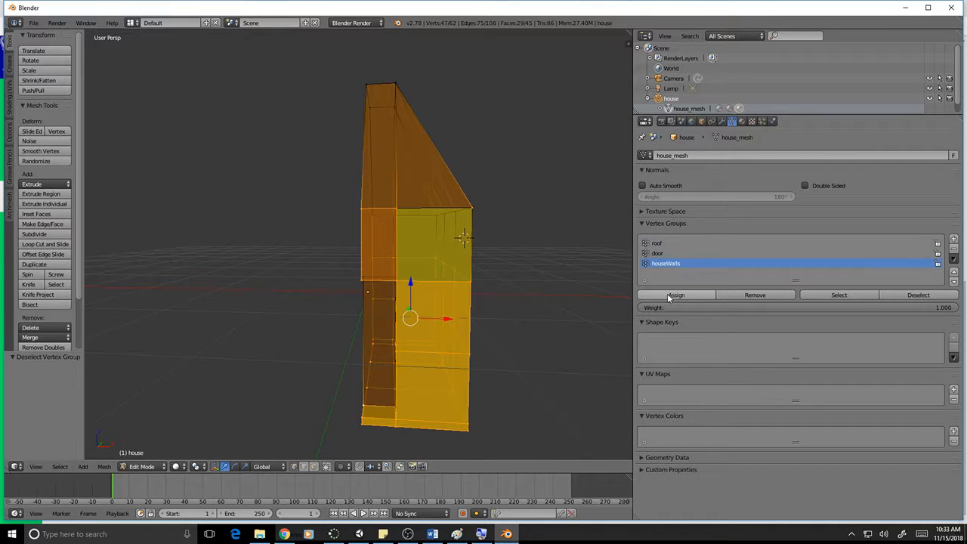
# Select the half door's four corner vertices again and test the door vertex group by deselecting its vertices
pyautogui.moveTo(521, 338); pyautogui.dragTo(531, 326, button='middle')
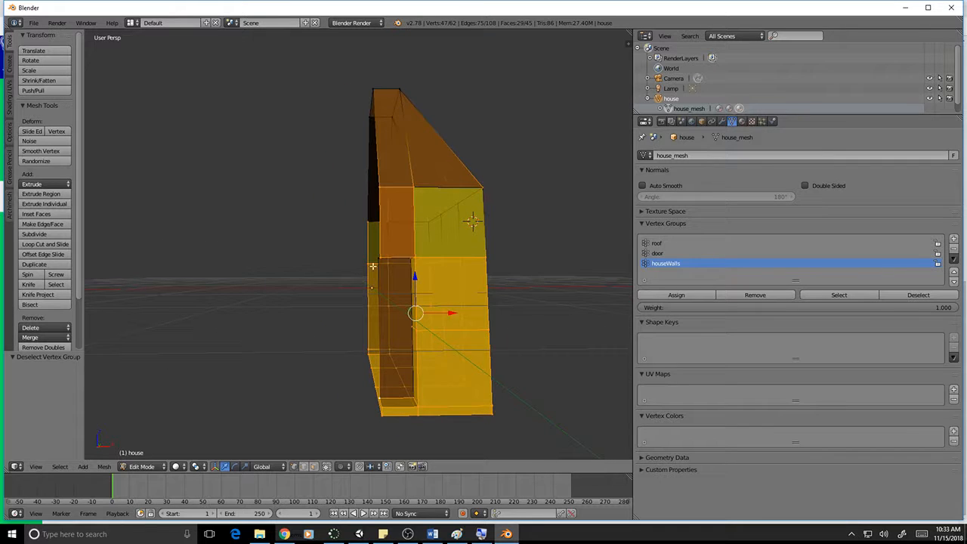
pyautogui.click(653, 255)
pyautogui.rightClick(378, 261)
pyautogui.moveTo(413, 307); pyautogui.dragTo(410, 281, button='middle')
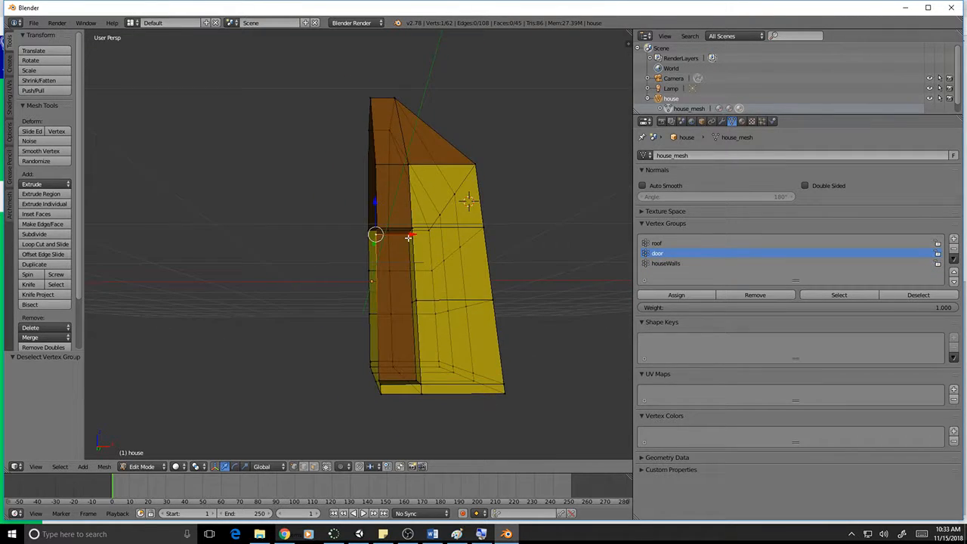
pyautogui.keyDown('shift'); pyautogui.rightClick(408, 236); pyautogui.keyUp('shift')
pyautogui.keyDown('shift'); pyautogui.rightClick(414, 378); pyautogui.keyUp('shift')
pyautogui.keyDown('shift'); pyautogui.rightClick(391, 384); pyautogui.keyUp('shift')
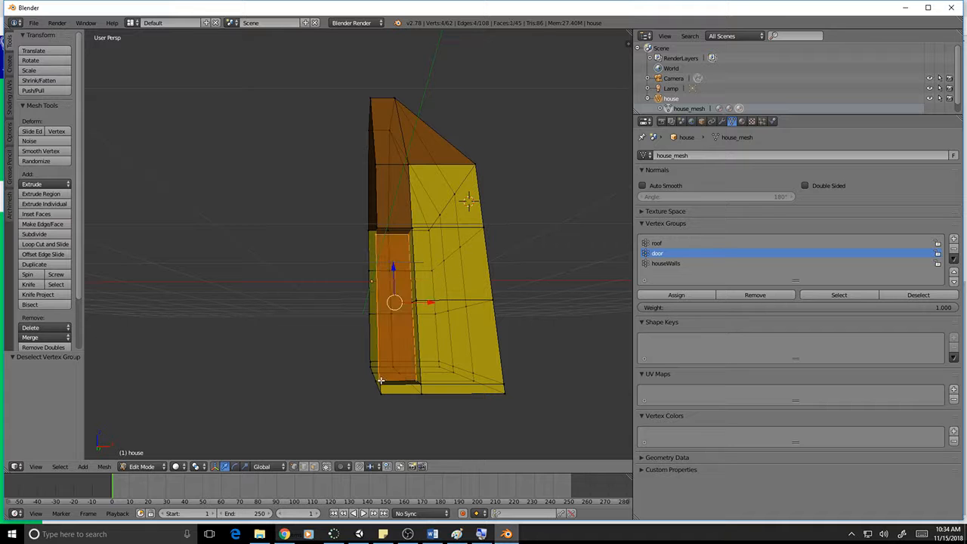
pyautogui.moveTo(385, 407); pyautogui.dragTo(431, 352, button='middle')
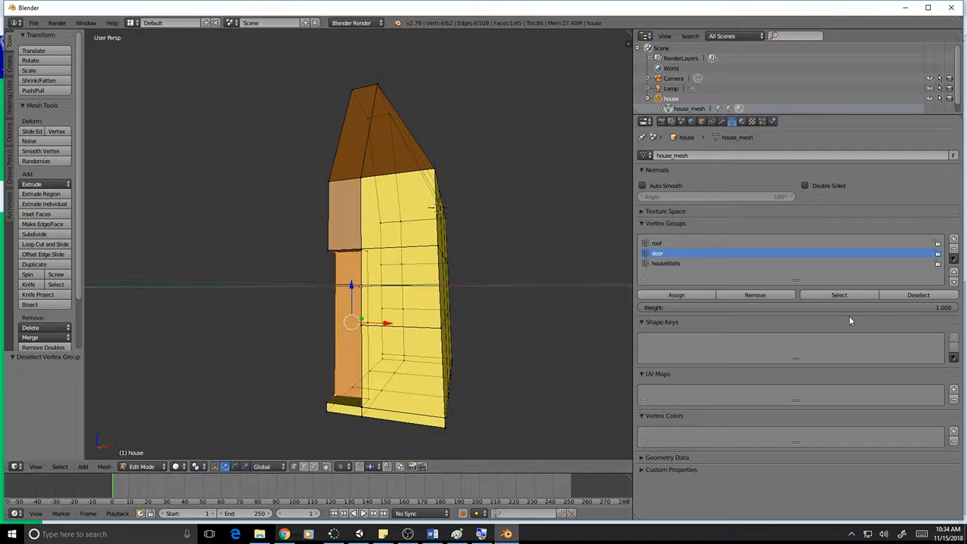
pyautogui.click(919, 295)
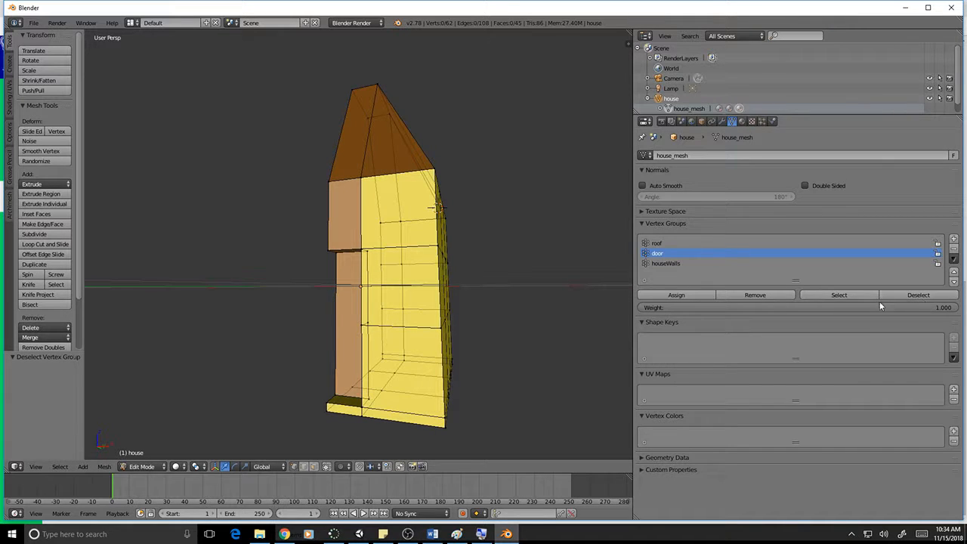
# Check the vertex groups by selecting roof, door and houseWalls in turn, and clear the selection
pyautogui.click(839, 295)
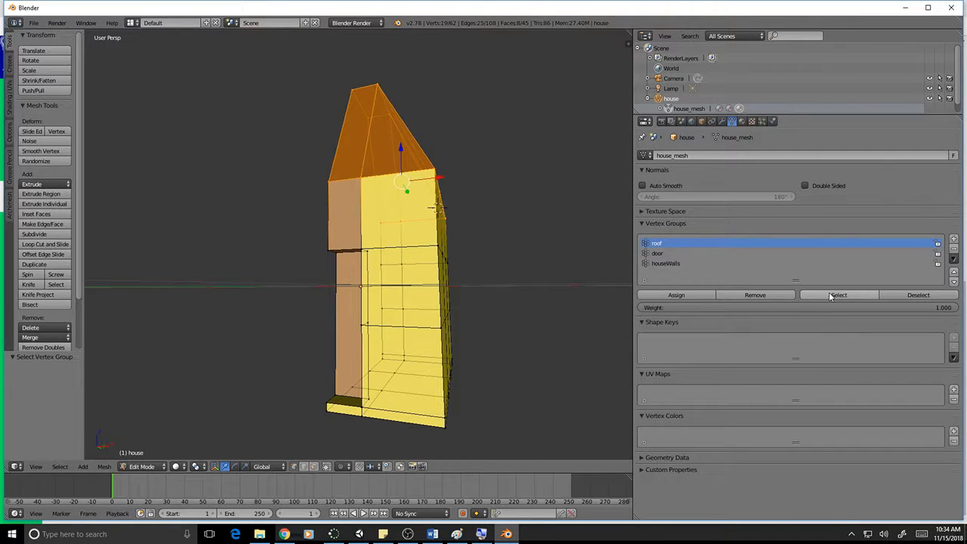
pyautogui.click(655, 255)
pyautogui.click(827, 296)
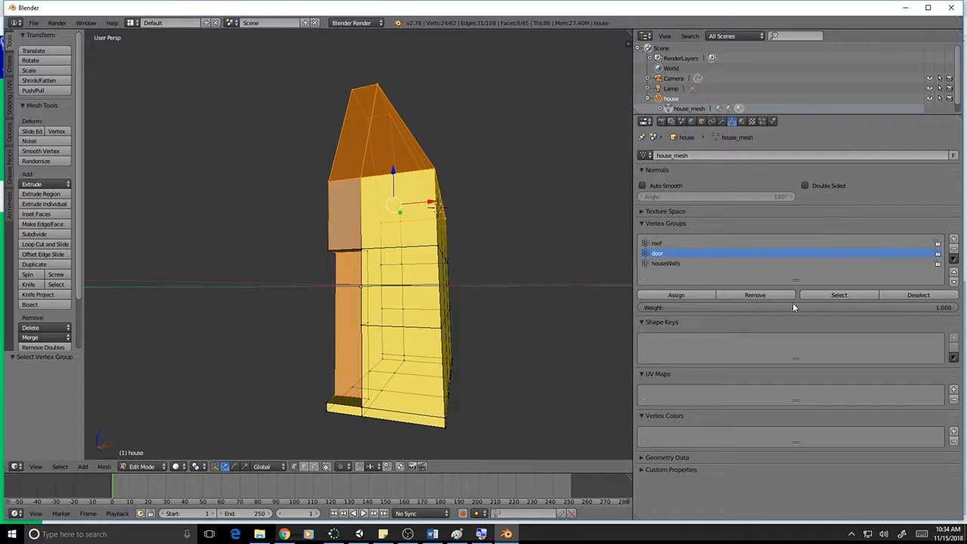
pyautogui.click(675, 266)
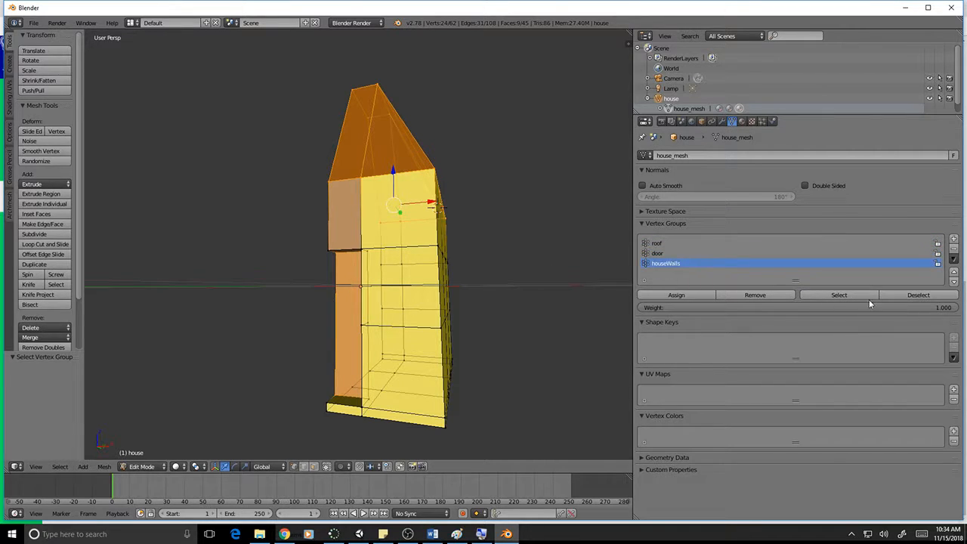
pyautogui.moveTo(469, 276)
pyautogui.mouseDown(button='middle')
pyautogui.moveTo(534, 308)
pyautogui.moveTo(468, 274)
pyautogui.mouseUp(button='middle')
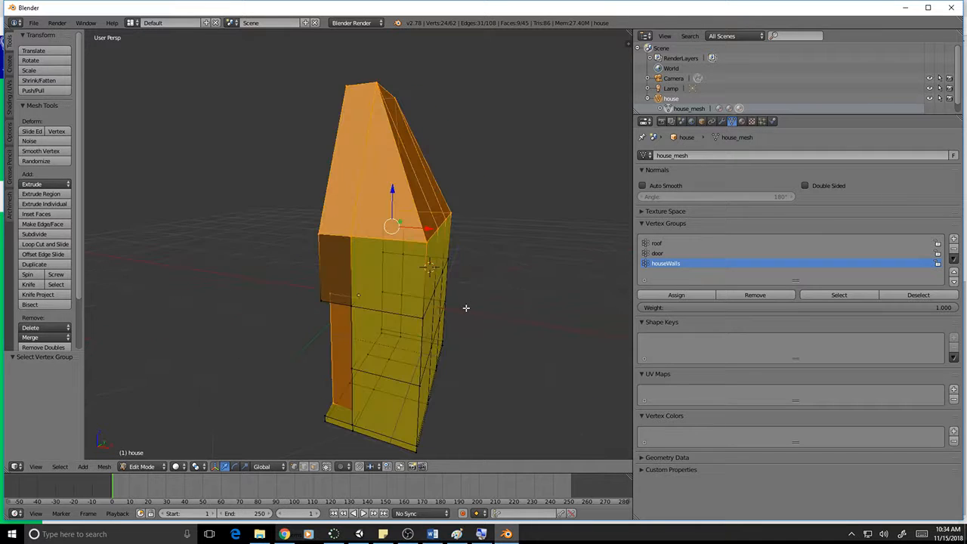
pyautogui.click(820, 294)
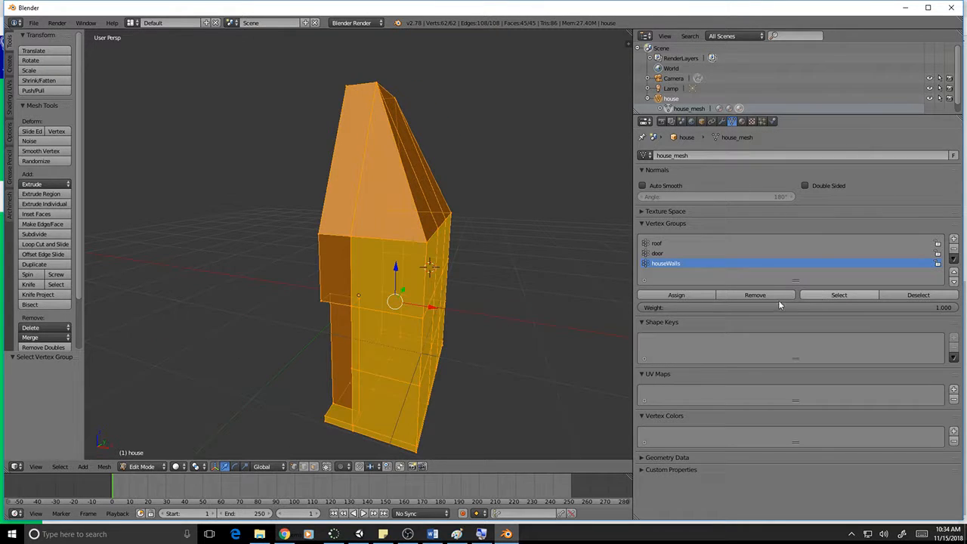
pyautogui.moveTo(597, 306); pyautogui.dragTo(536, 315, button='middle')
pyautogui.press('a')
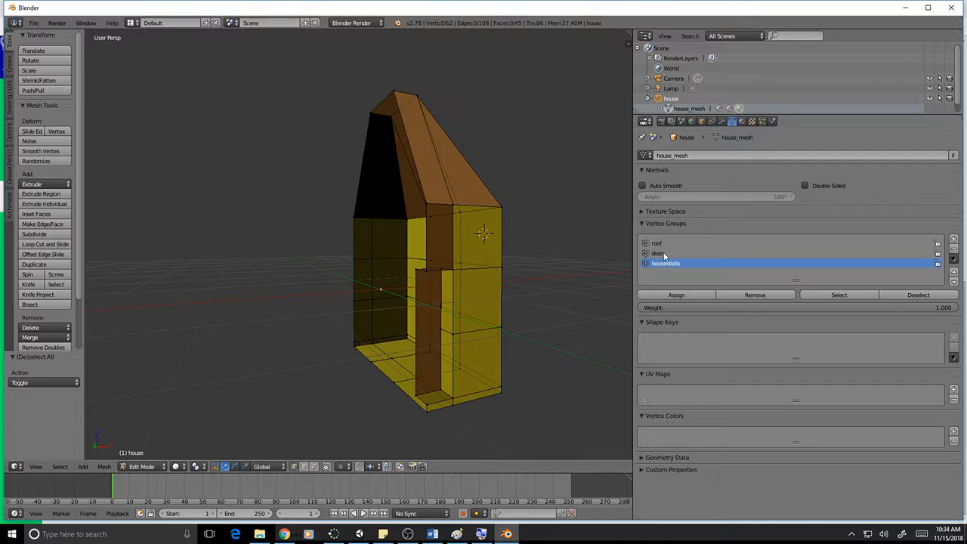
# Select the vertices of the roof vertex group and assign the roof material to them
pyautogui.click(742, 121)
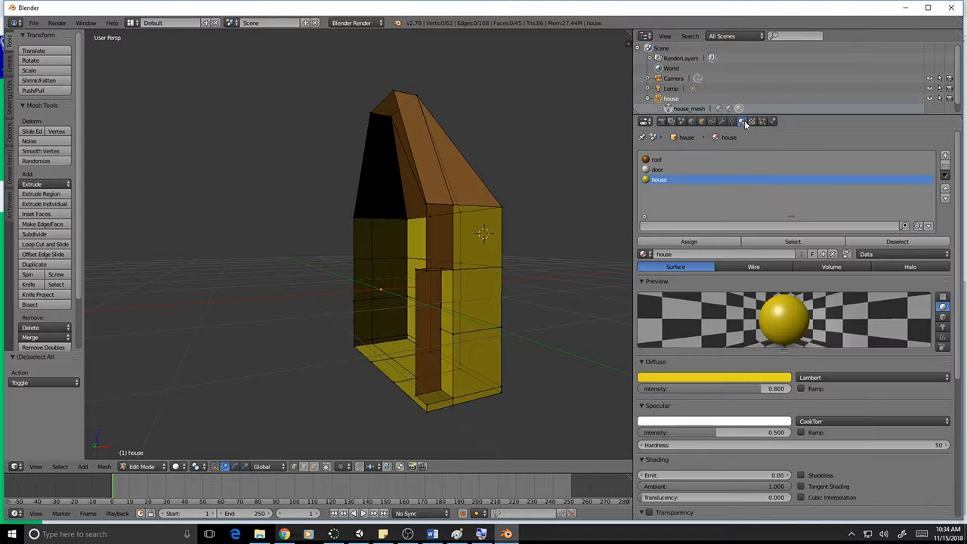
pyautogui.click(657, 159)
pyautogui.moveTo(537, 232); pyautogui.dragTo(486, 261, button='middle')
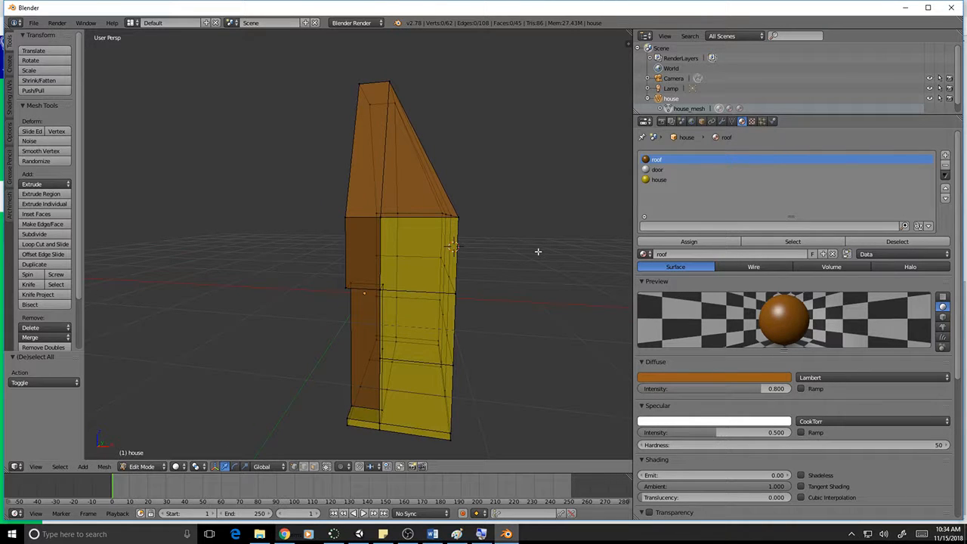
pyautogui.click(732, 122)
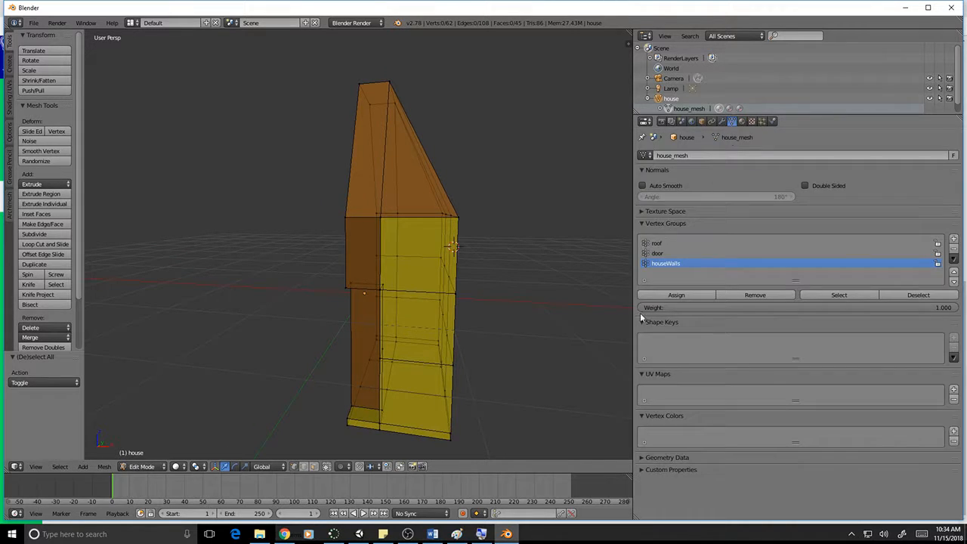
pyautogui.click(741, 122)
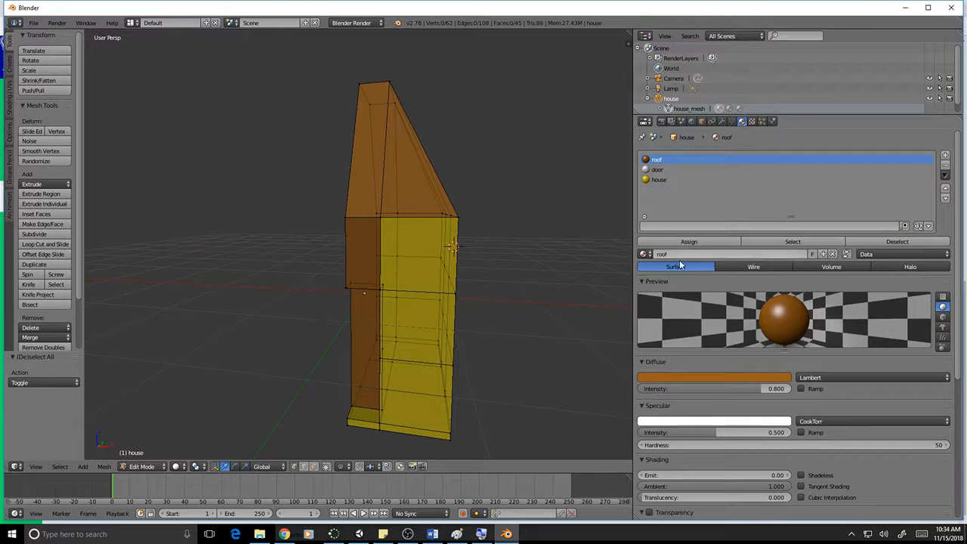
pyautogui.click(732, 122)
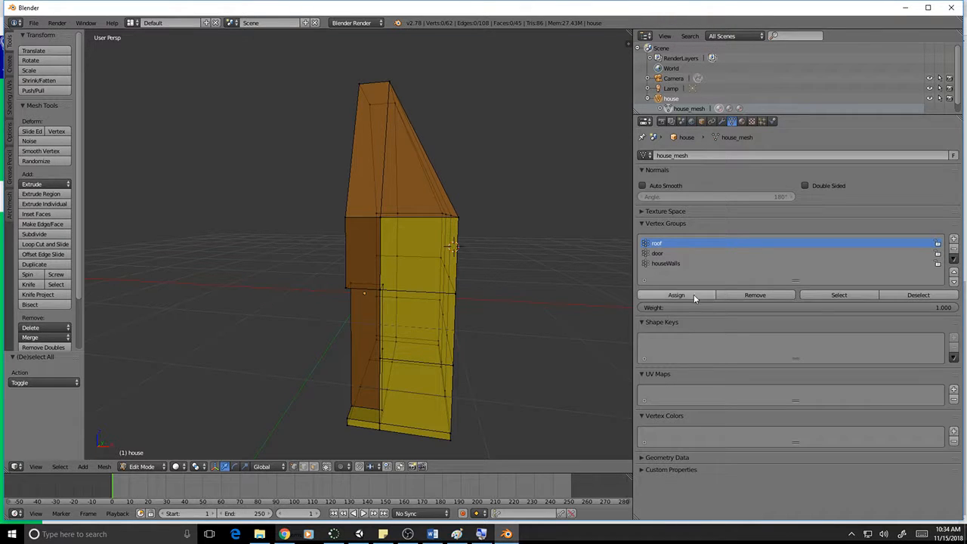
pyautogui.click(841, 294)
pyautogui.click(841, 295)
pyautogui.click(742, 121)
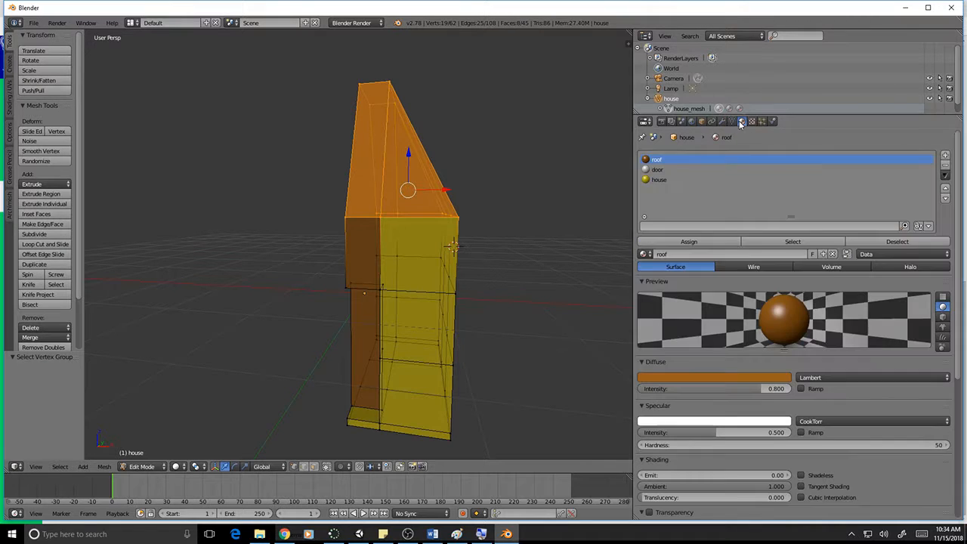
pyautogui.click(690, 243)
# Select only the door vertex group's vertices, assign the door material to them, and clear the selection
pyautogui.click(731, 122)
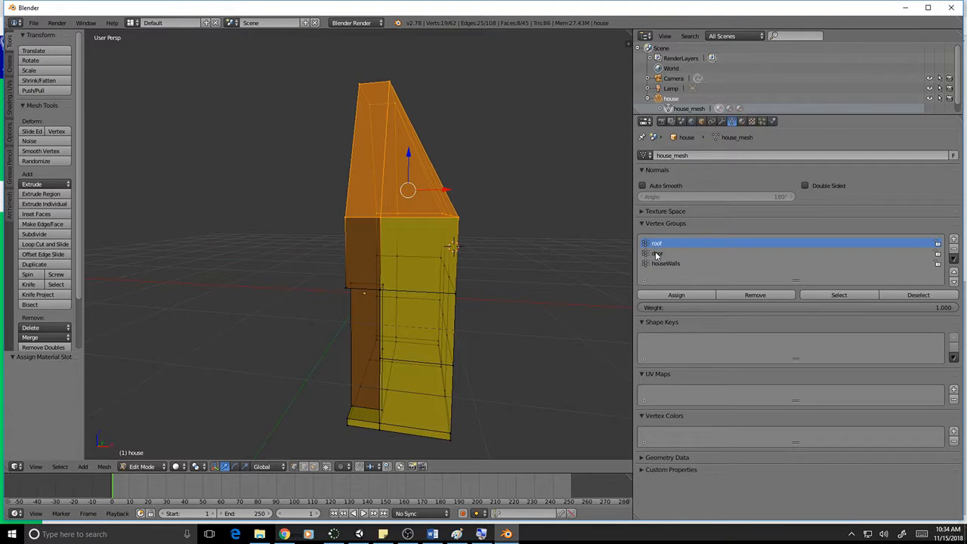
pyautogui.click(656, 254)
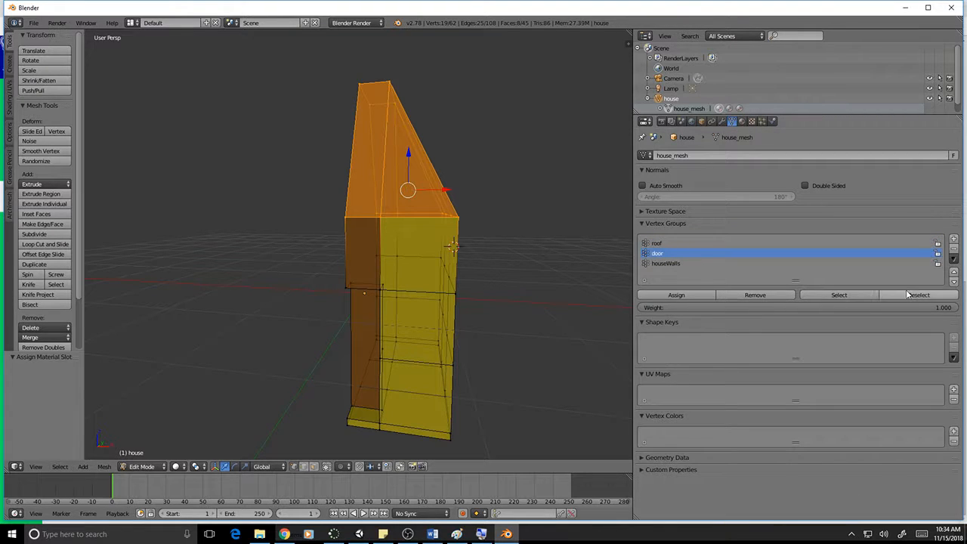
pyautogui.press('a')
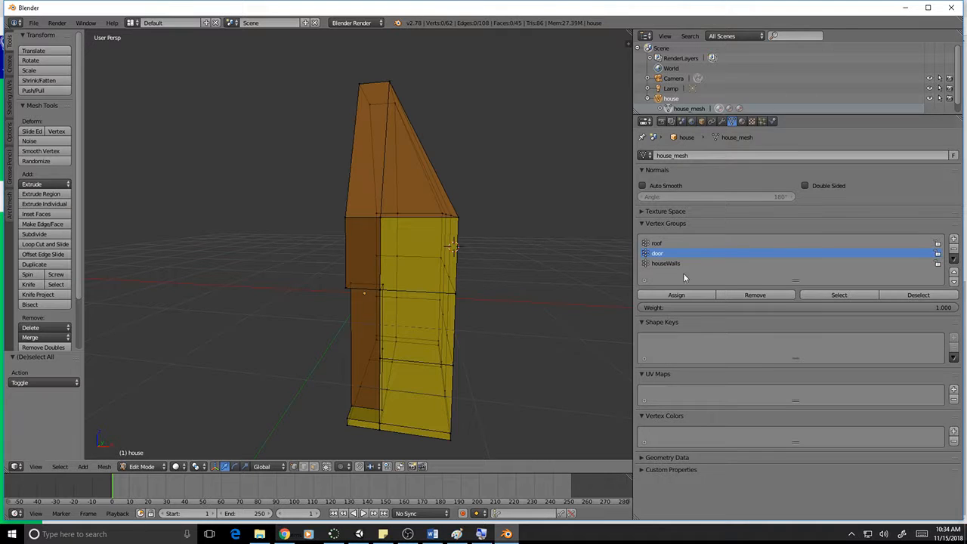
pyautogui.click(849, 294)
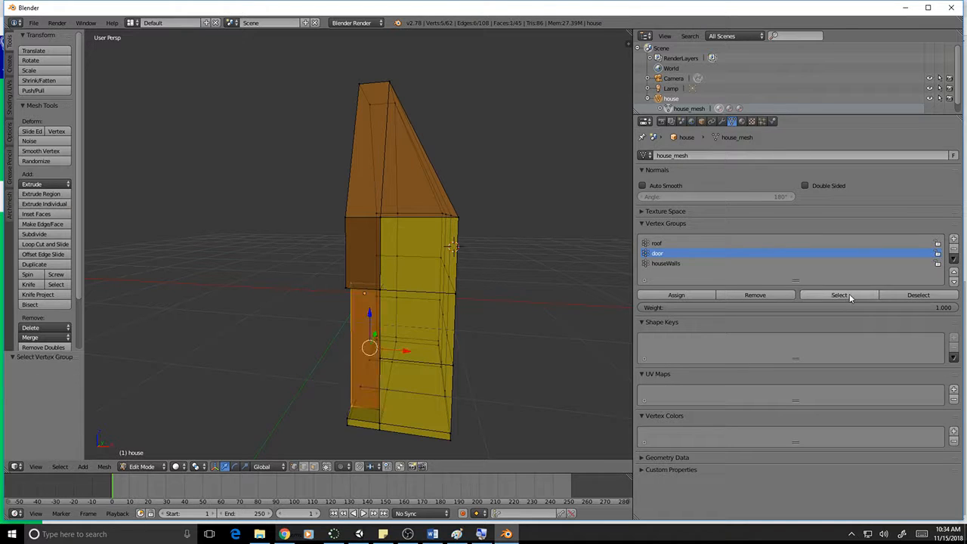
pyautogui.click(742, 121)
pyautogui.click(657, 170)
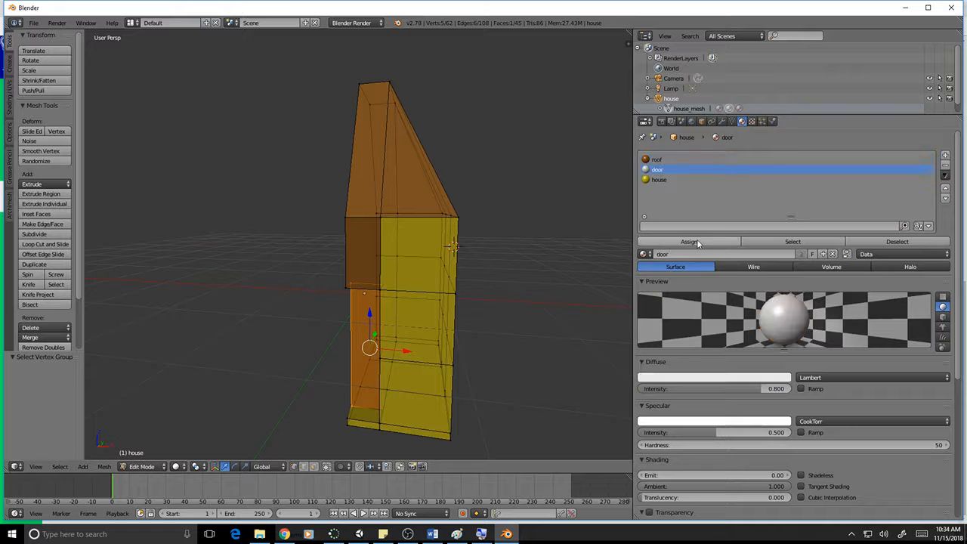
pyautogui.click(689, 241)
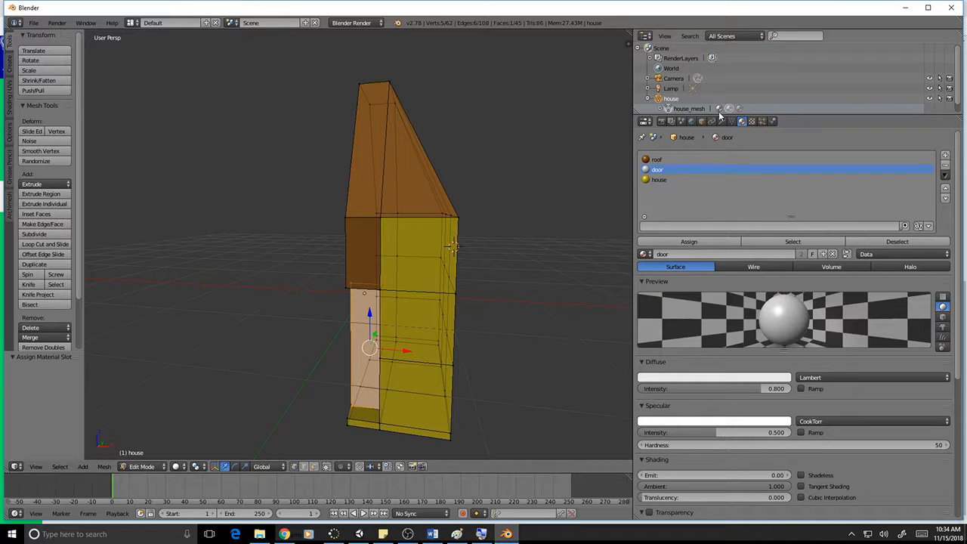
pyautogui.press('a')
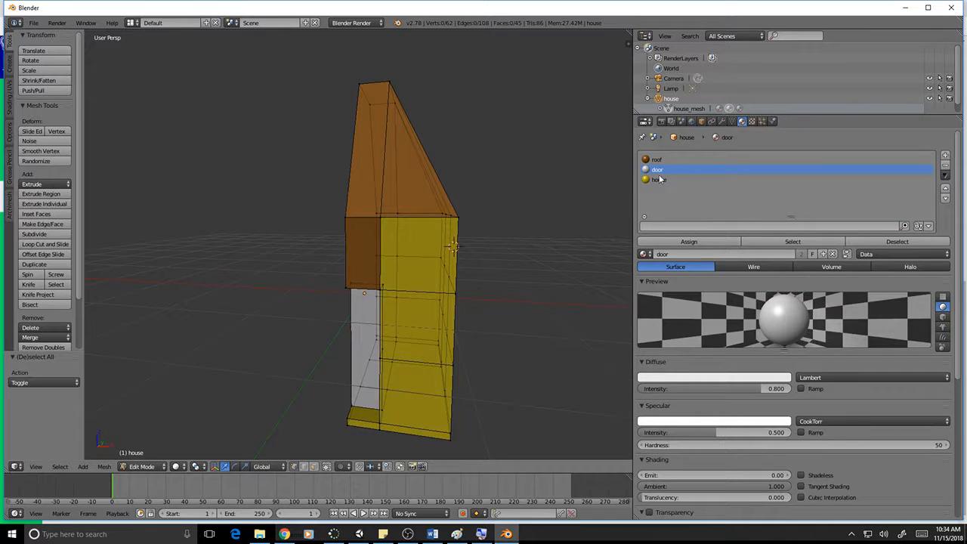
# Select the houseWalls vertex group's vertices, assign the house material to them, and clear the selection
pyautogui.click(732, 122)
pyautogui.click(662, 264)
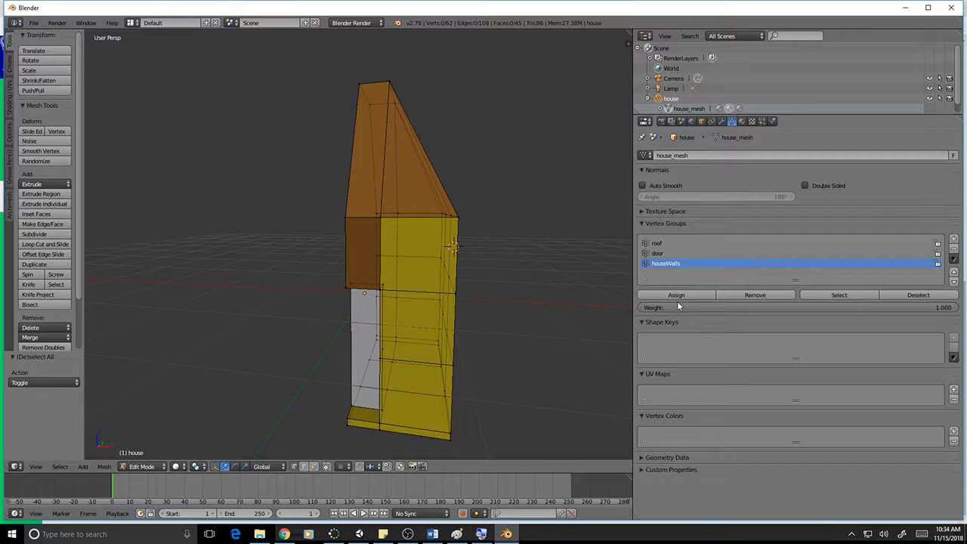
pyautogui.click(839, 295)
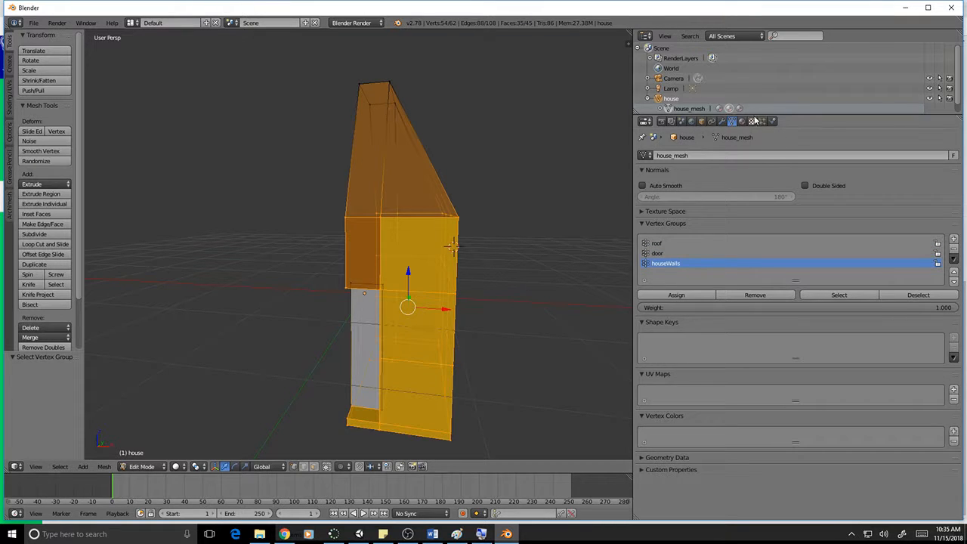
pyautogui.click(742, 121)
pyautogui.click(662, 180)
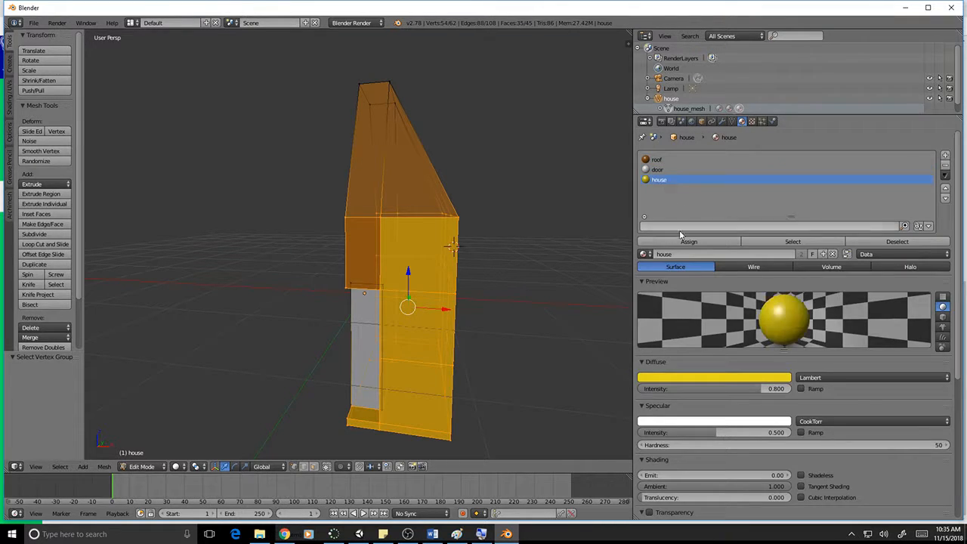
pyautogui.click(683, 241)
pyautogui.moveTo(503, 302)
pyautogui.mouseDown(button='middle')
pyautogui.moveTo(590, 313)
pyautogui.moveTo(480, 313)
pyautogui.moveTo(495, 311)
pyautogui.mouseUp(button='middle')
pyautogui.press('a')
# Render an image of the half house to check its materials, and return to the 3D view
pyautogui.scroll(-4, 467, 261)
pyautogui.scroll(6, 464, 265)
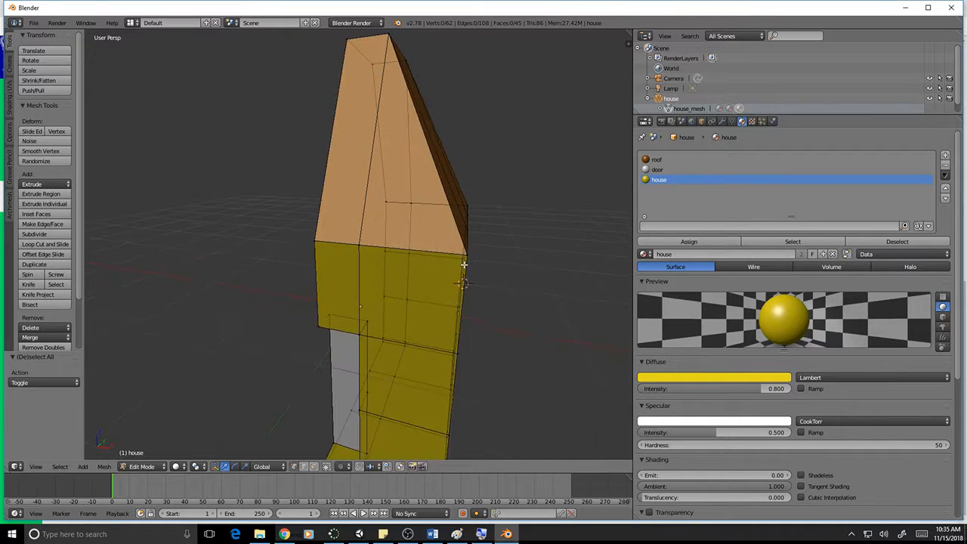
pyautogui.scroll(-3, 459, 302)
pyautogui.moveTo(439, 330); pyautogui.dragTo(174, 43, button='middle')
pyautogui.click(57, 23)
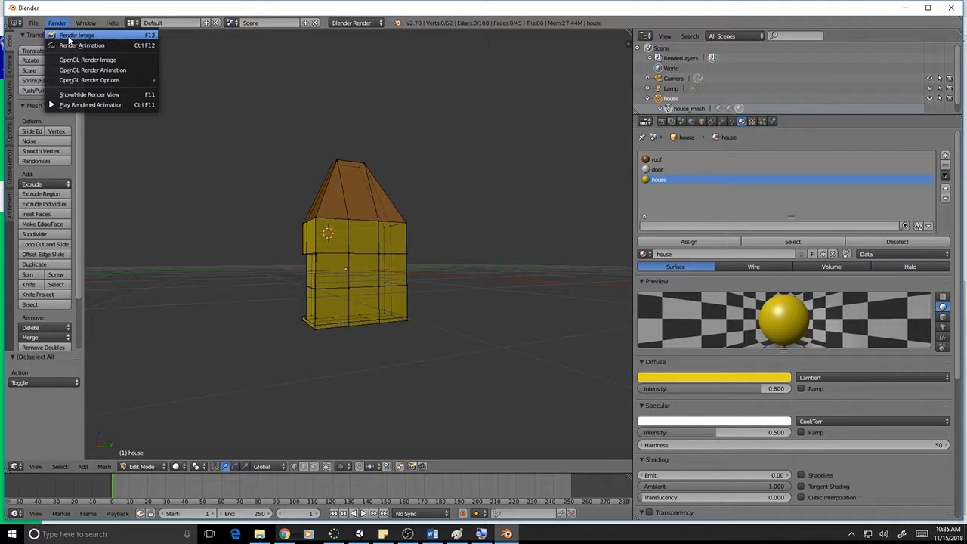
pyautogui.click(70, 39)
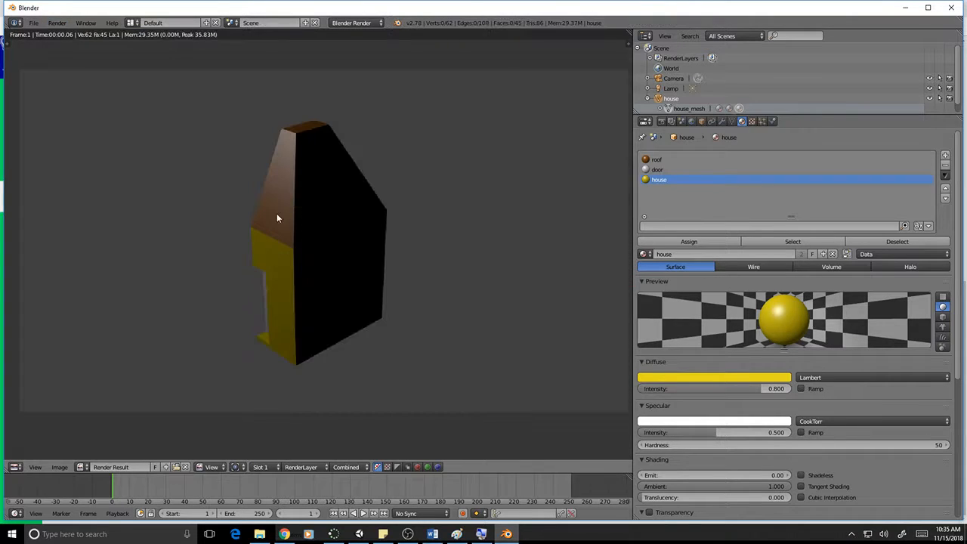
pyautogui.click(56, 22)
pyautogui.click(66, 95)
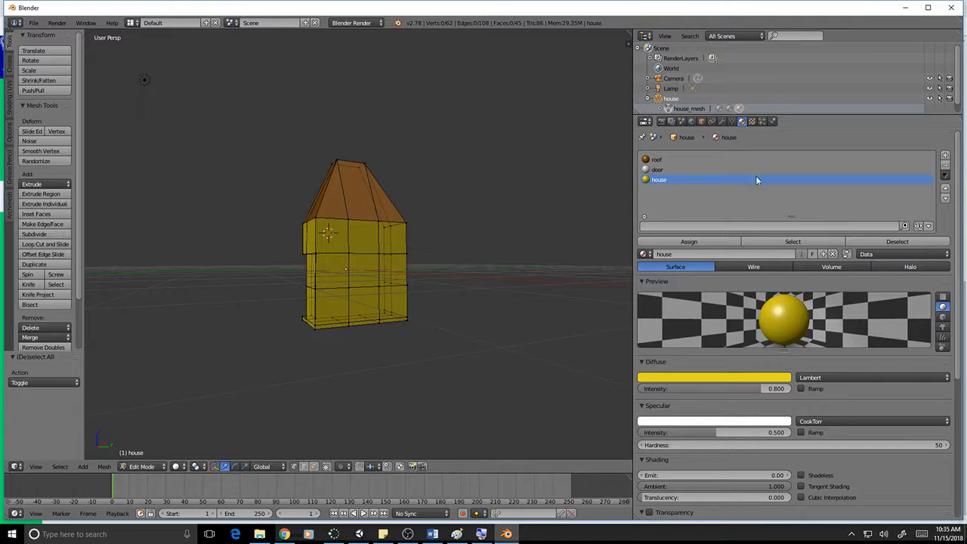
# Add a Mirror modifier to the house and inspect the mirrored result around the door, walls and centre seam
pyautogui.click(722, 123)
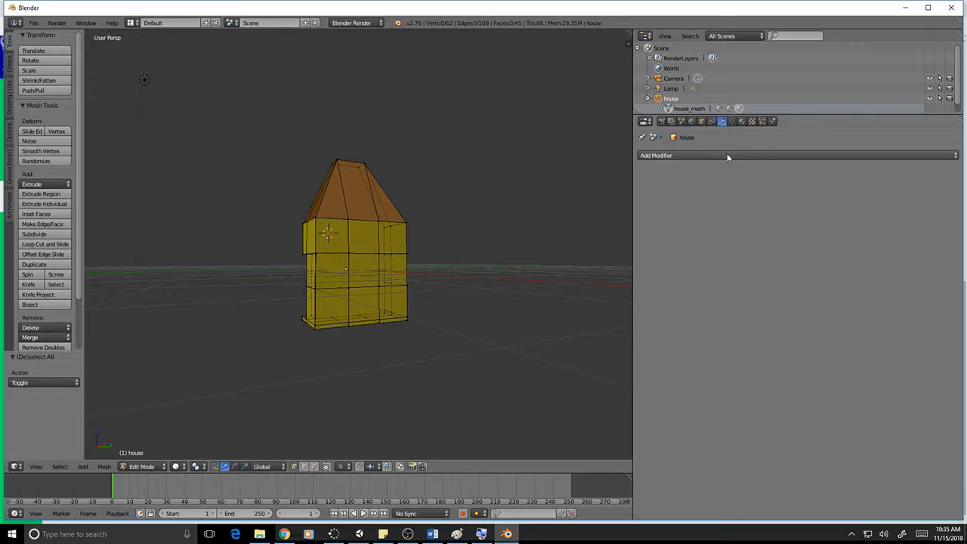
pyautogui.click(728, 155)
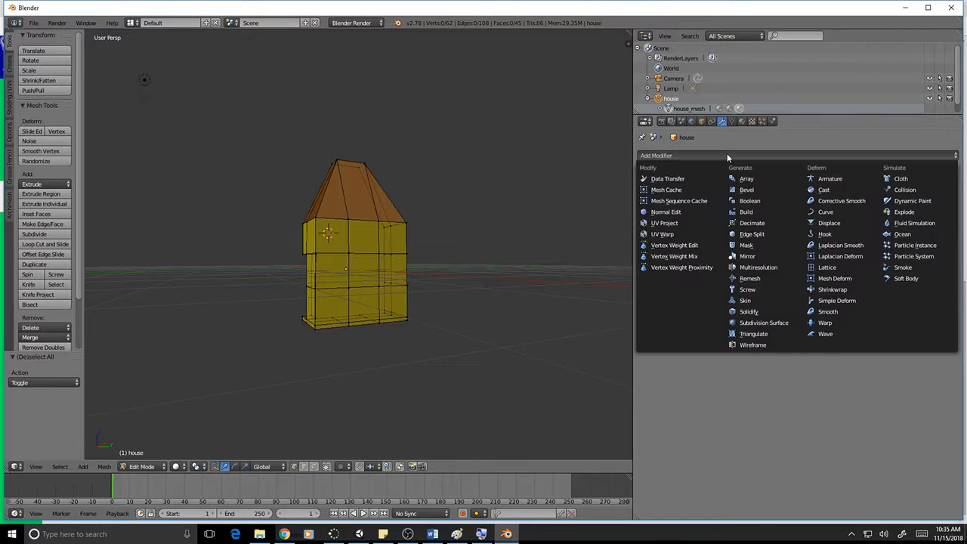
pyautogui.click(752, 257)
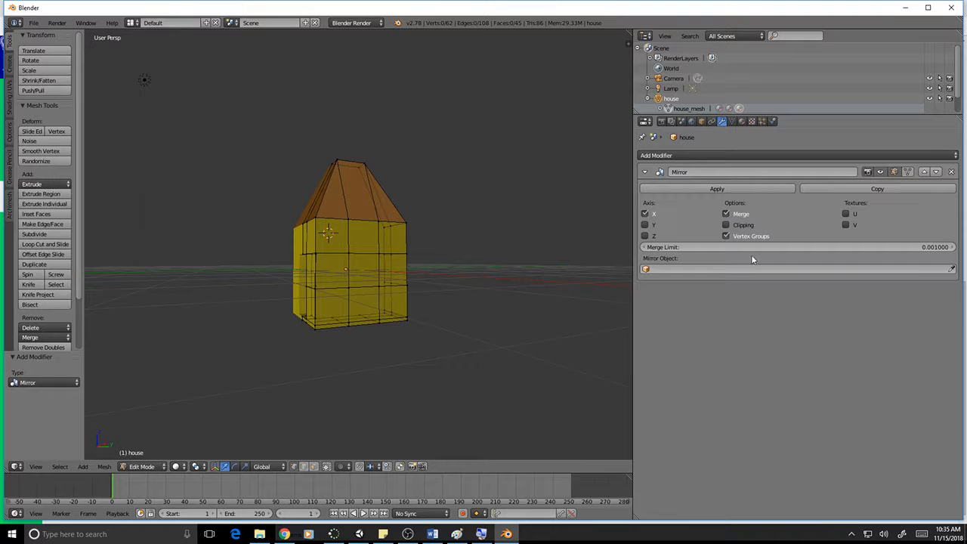
pyautogui.moveTo(322, 296); pyautogui.dragTo(397, 304, button='middle')
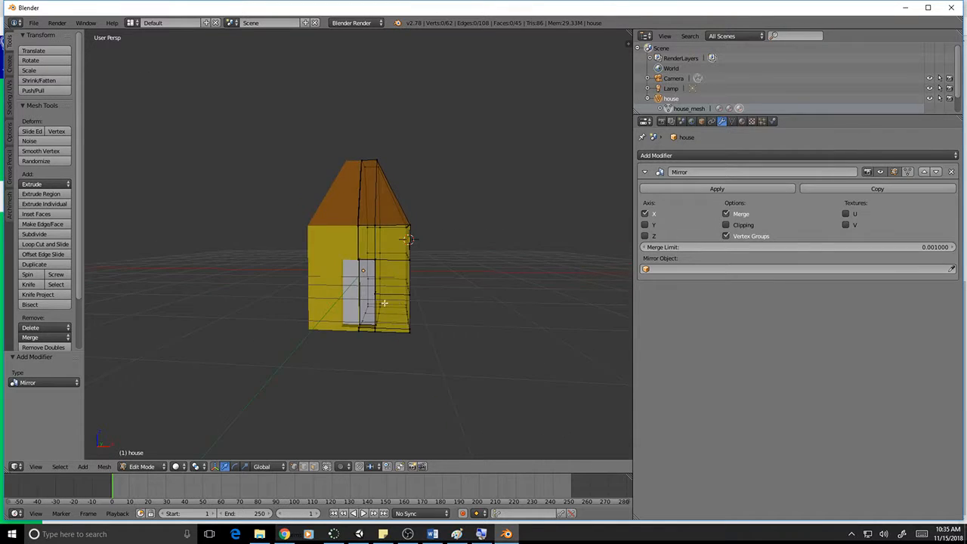
pyautogui.scroll(7, 382, 301)
pyautogui.scroll(-5, 378, 301)
pyautogui.moveTo(464, 300)
pyautogui.mouseDown(button='middle')
pyautogui.moveTo(475, 300)
pyautogui.moveTo(466, 298)
pyautogui.mouseUp(button='middle')
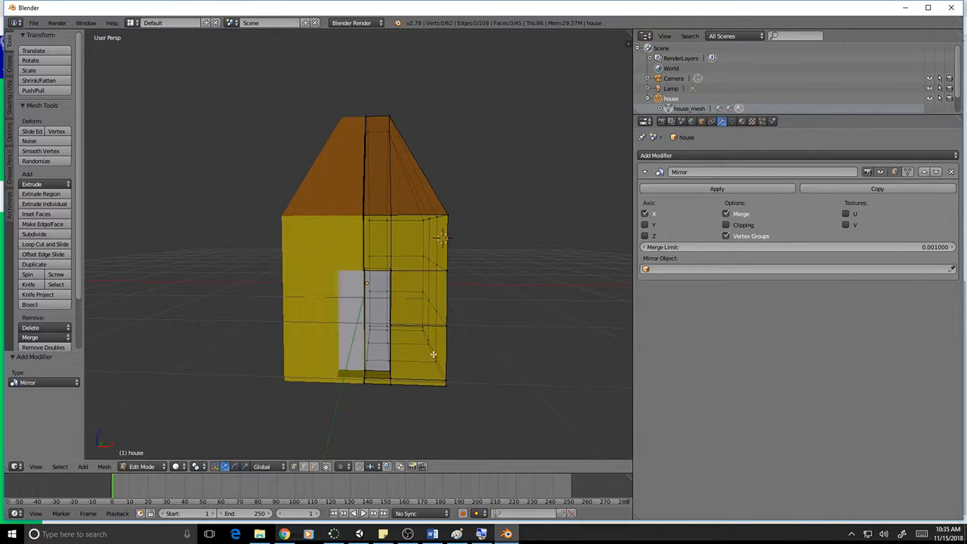
pyautogui.moveTo(515, 338); pyautogui.dragTo(310, 352, button='middle')
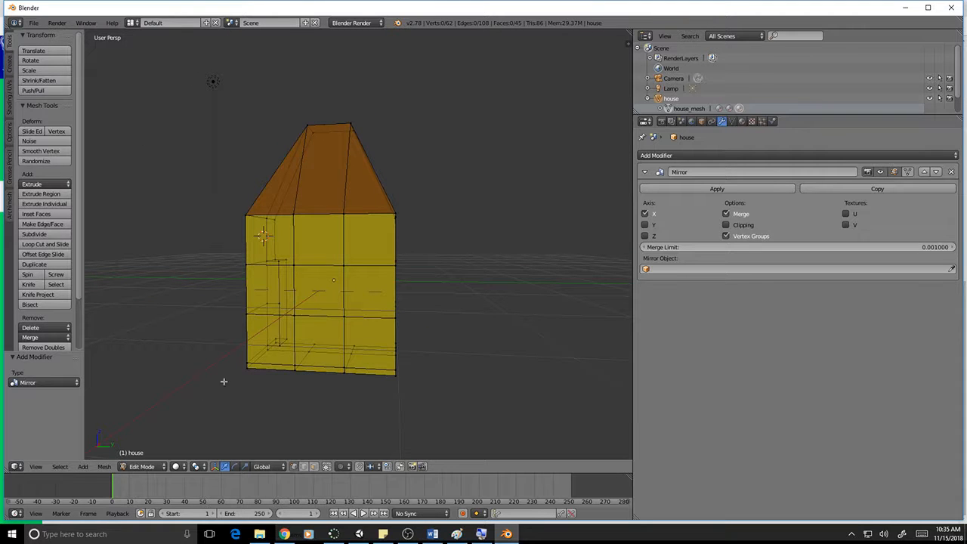
pyautogui.moveTo(223, 382); pyautogui.dragTo(358, 391, button='middle')
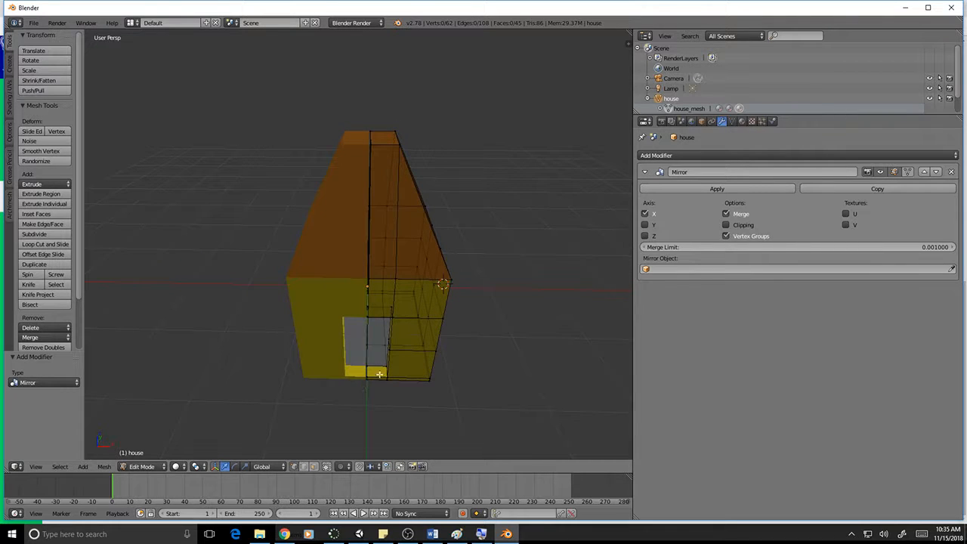
# Enable clipping on the Mirror modifier and set its merge limit to 0.1
pyautogui.click(726, 224)
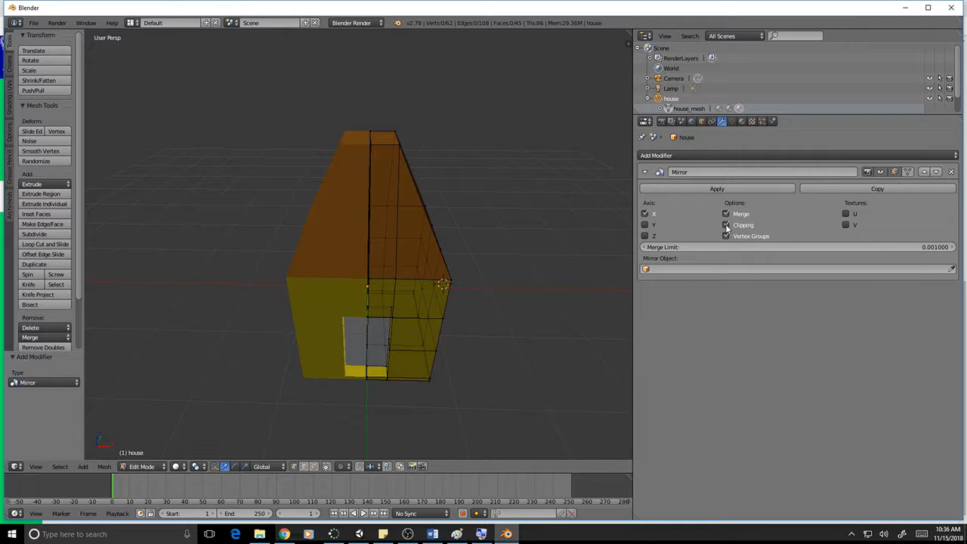
pyautogui.click(922, 248)
pyautogui.press('BackSpace')
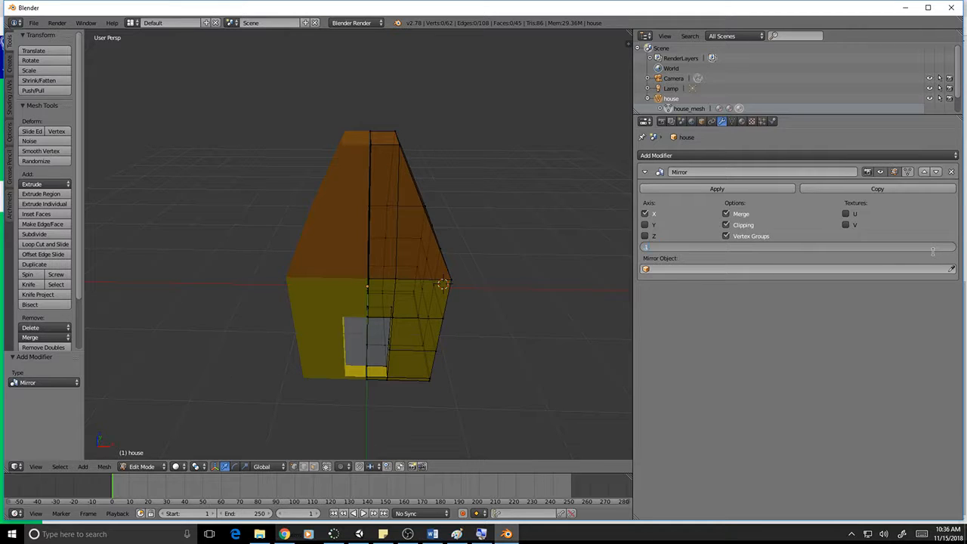
pyautogui.press('Return')
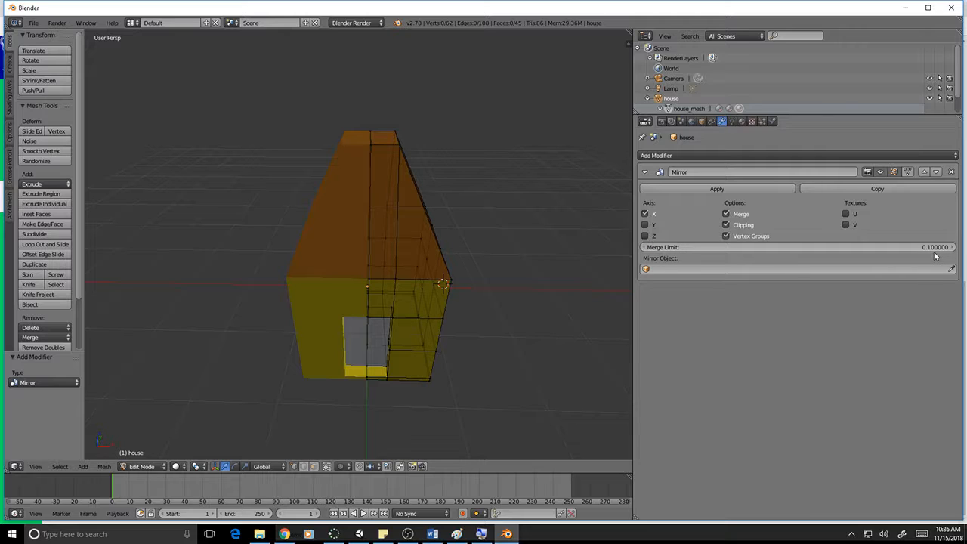
# Set the Mirror modifier's merge limit to 0.001
pyautogui.click(932, 246)
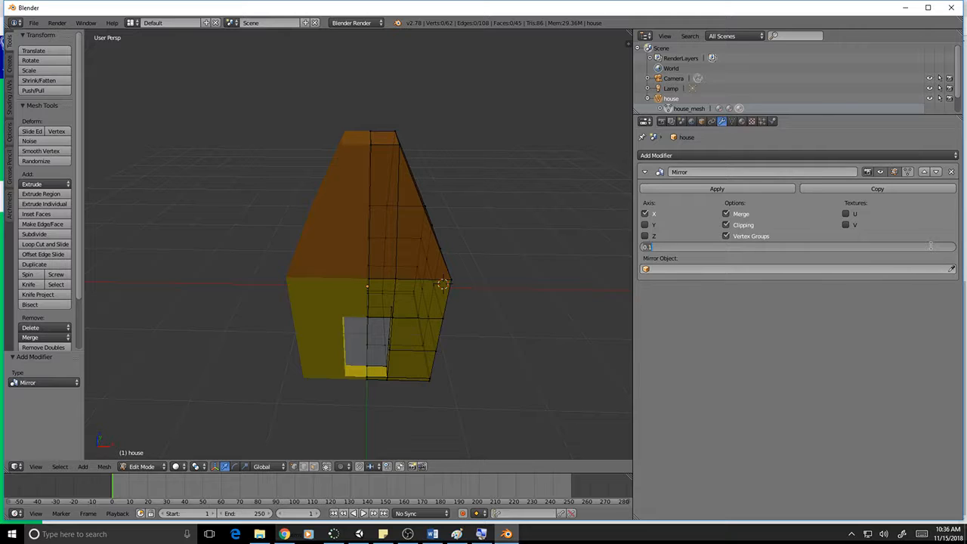
pyautogui.press('BackSpace')
pyautogui.write('.001')
pyautogui.press('Return')
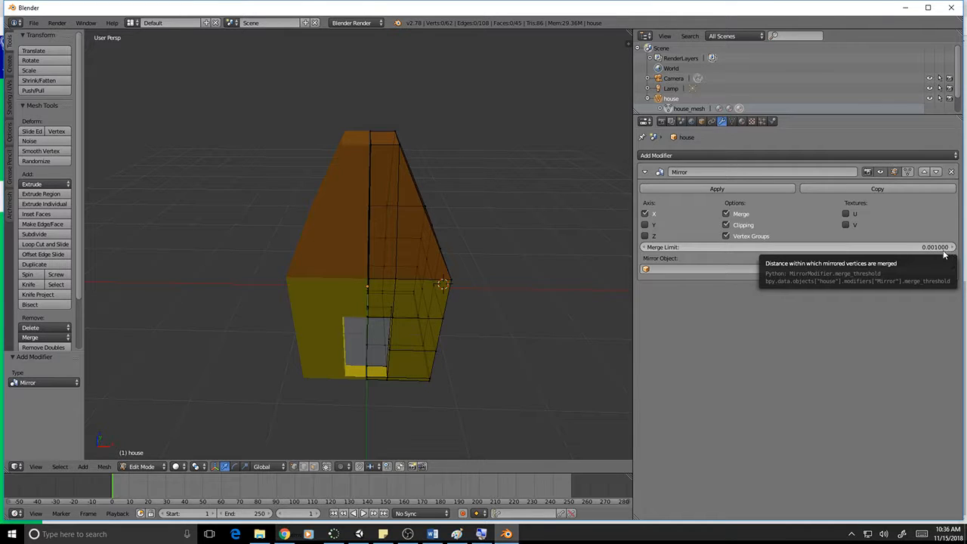
# Set the Mirror modifier's merge limit to 0.01 and inspect the seam between the two roof halves
pyautogui.click(941, 249)
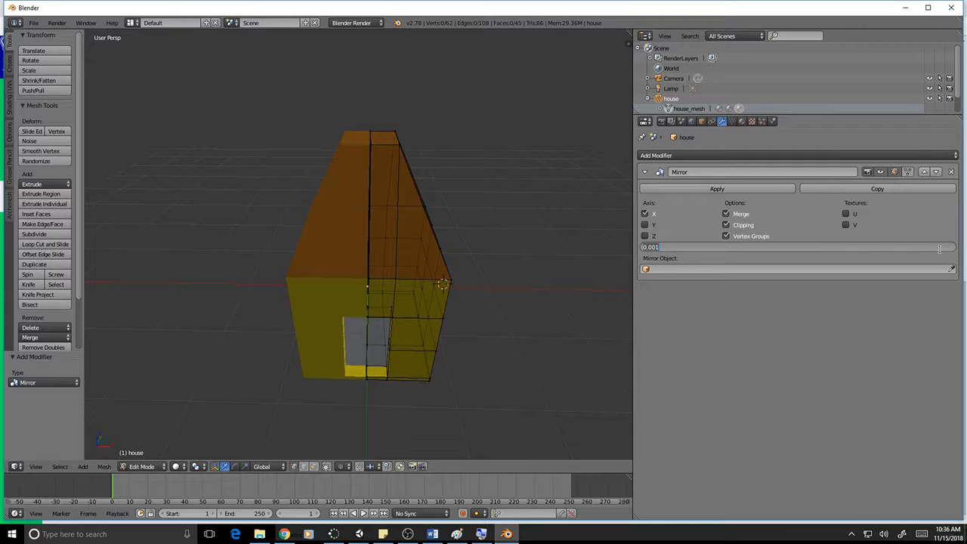
pyautogui.write('0')
pyautogui.write('.01')
pyautogui.press('Return')
pyautogui.scroll(3, 436, 201)
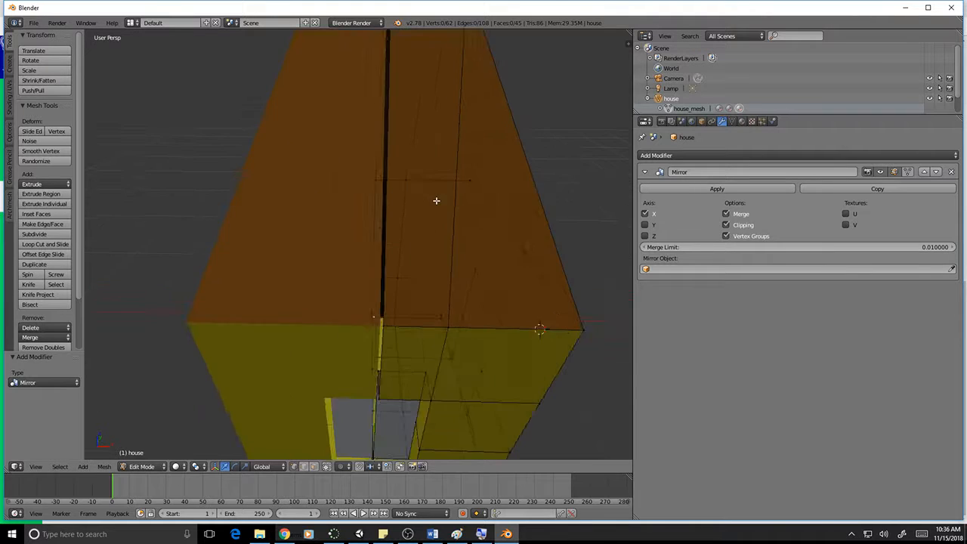
pyautogui.scroll(-4, 436, 200)
# Set the Mirror modifier's merge limit to 0.1 and check the centre seam from the front
pyautogui.click(941, 247)
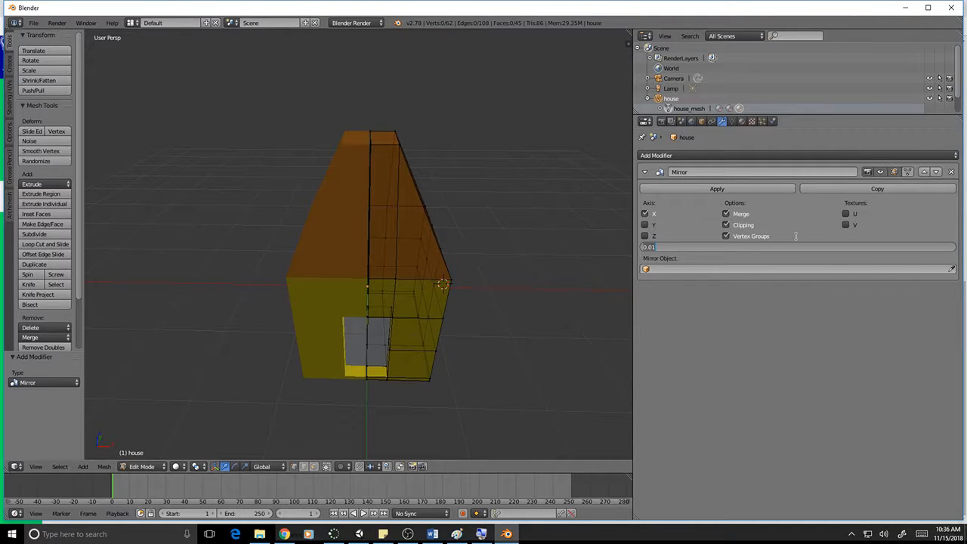
pyautogui.write('0.1')
pyautogui.press('Return')
pyautogui.moveTo(423, 257); pyautogui.dragTo(400, 217, button='middle')
# Render an image of the mirrored house and return to the 3D view
pyautogui.click(57, 23)
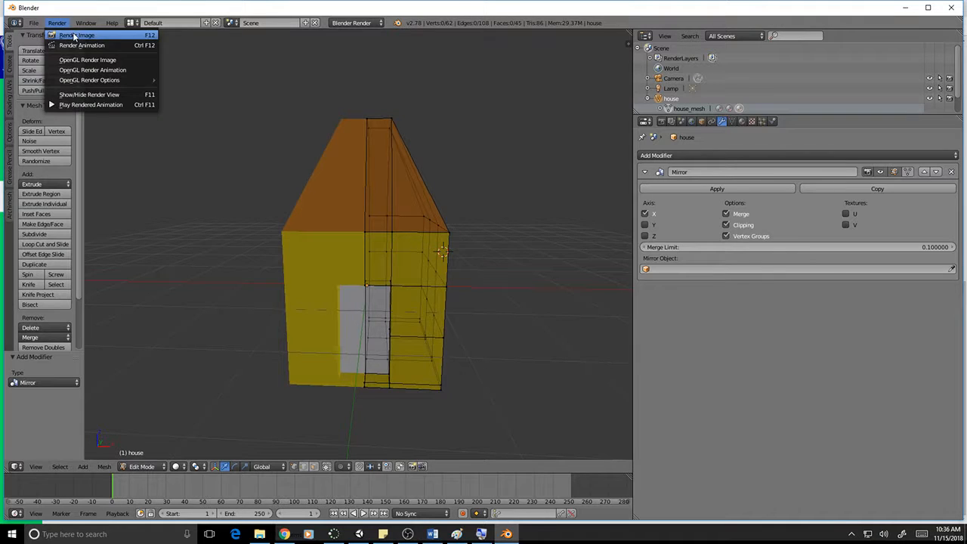
pyautogui.click(75, 34)
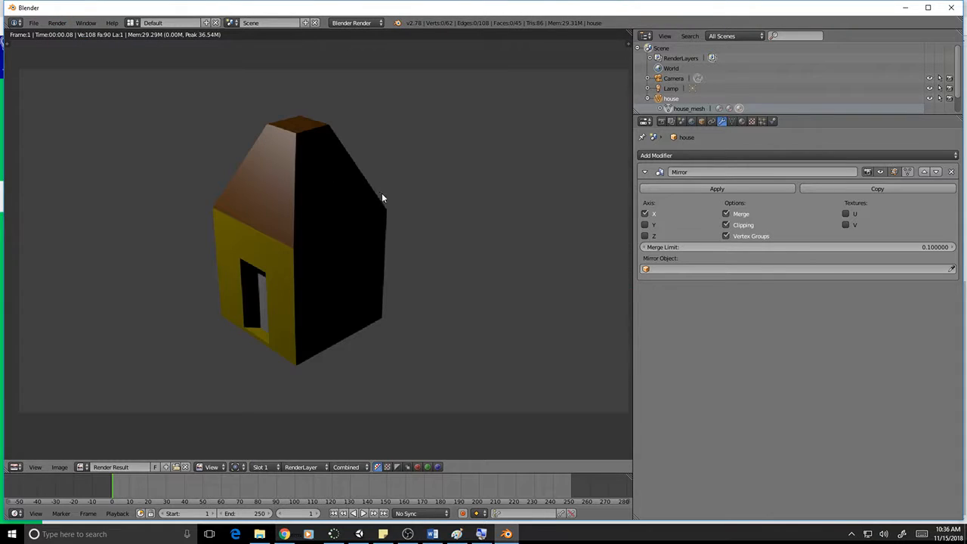
pyautogui.click(57, 23)
pyautogui.click(85, 95)
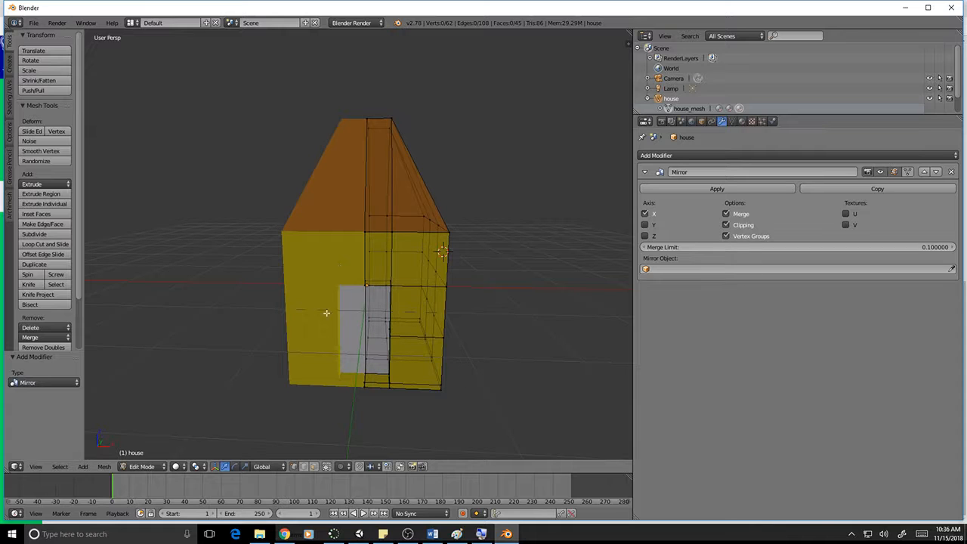
# Apply the Mirror modifier in Object Mode and check the full house mesh in Edit Mode
pyautogui.click(743, 188)
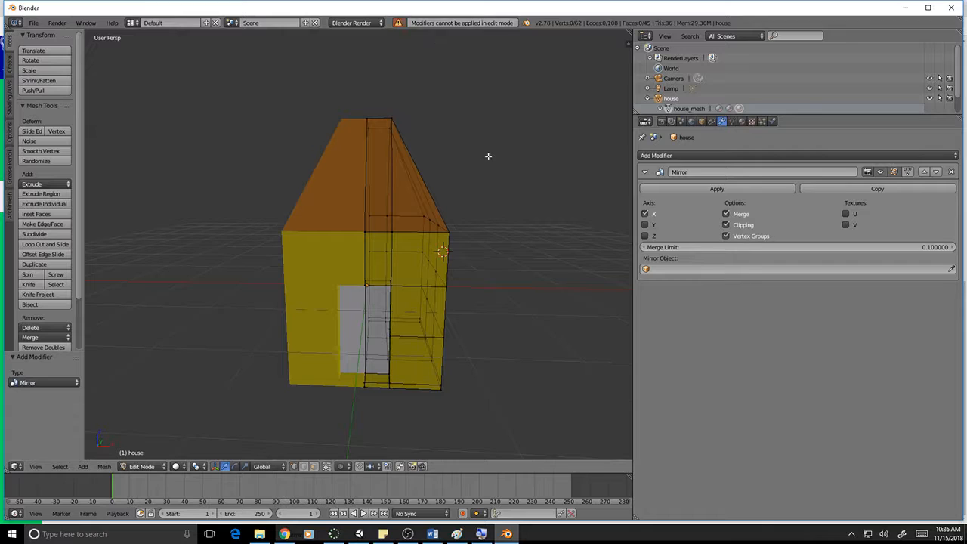
pyautogui.press('Tab')
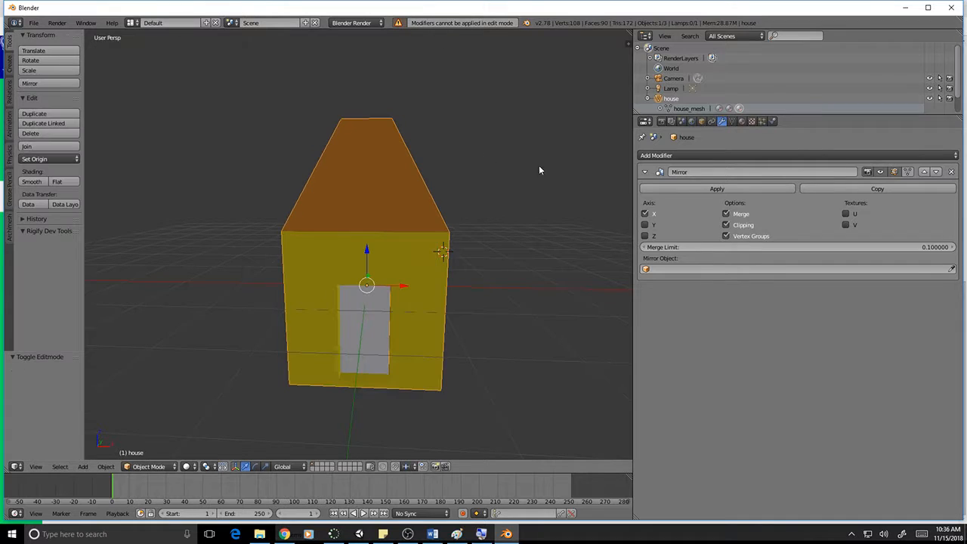
pyautogui.click(732, 188)
pyautogui.press('Tab')
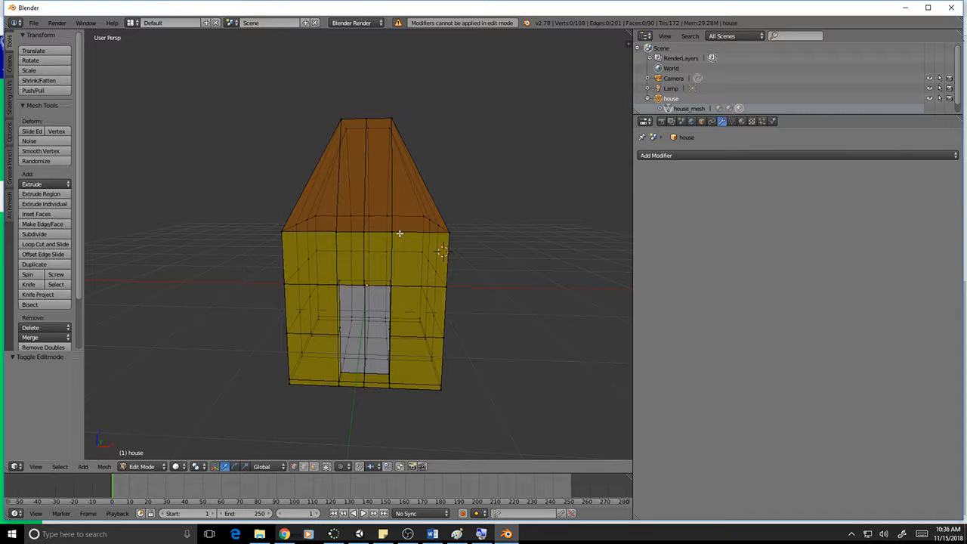
pyautogui.press('Tab')
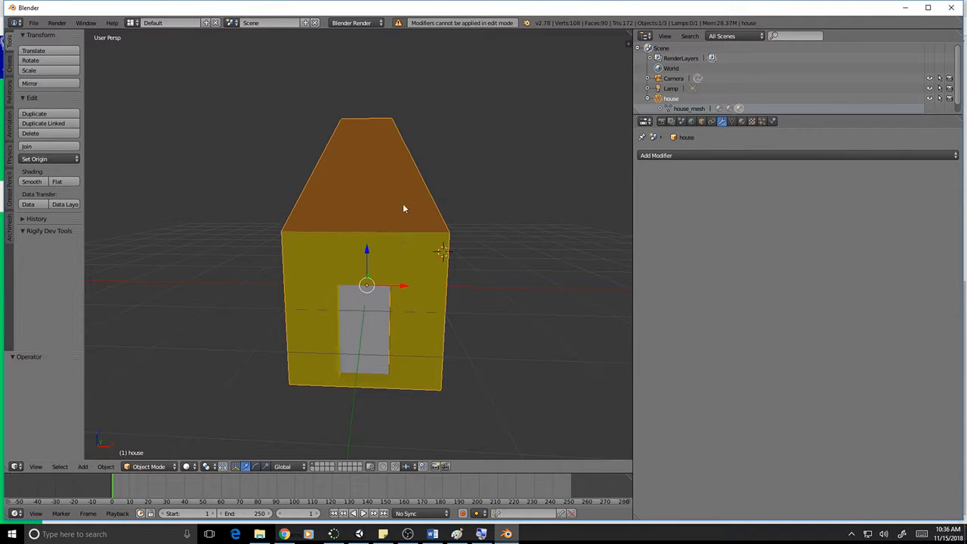
# Undo applying the Mirror modifier, return to Edit Mode and inspect the house's front and side walls
pyautogui.hotkey('ctrl', 'z')
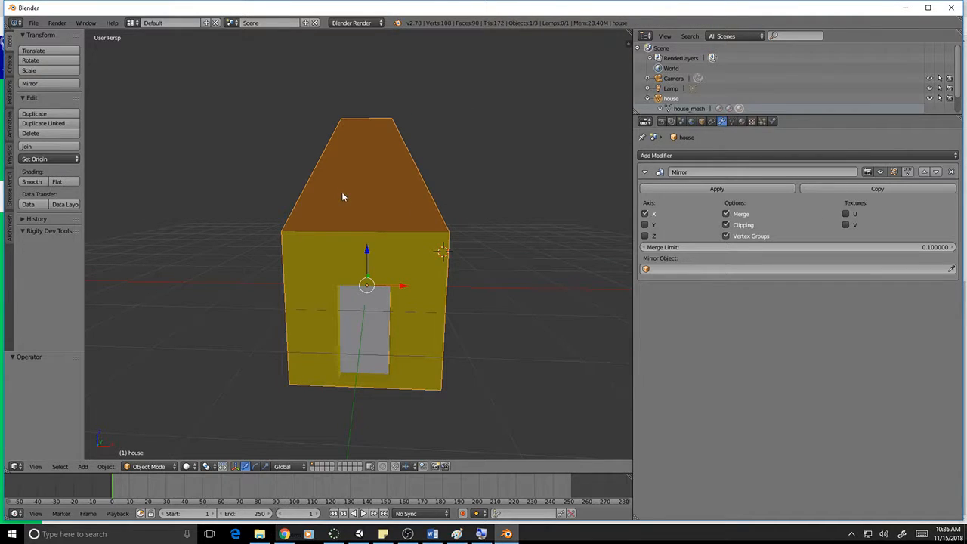
pyautogui.press('Tab')
pyautogui.moveTo(573, 328); pyautogui.dragTo(387, 306, button='middle')
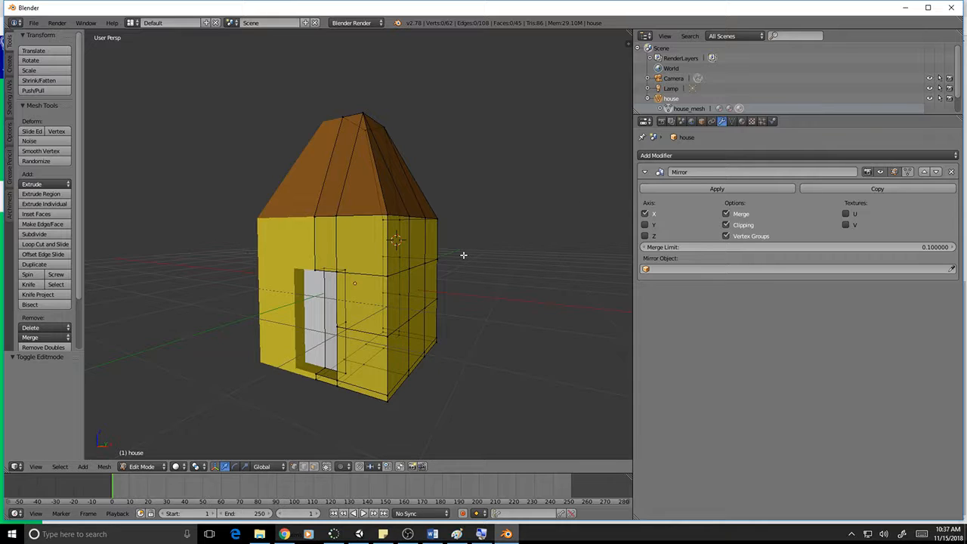
pyautogui.moveTo(401, 361); pyautogui.dragTo(491, 374, button='middle')
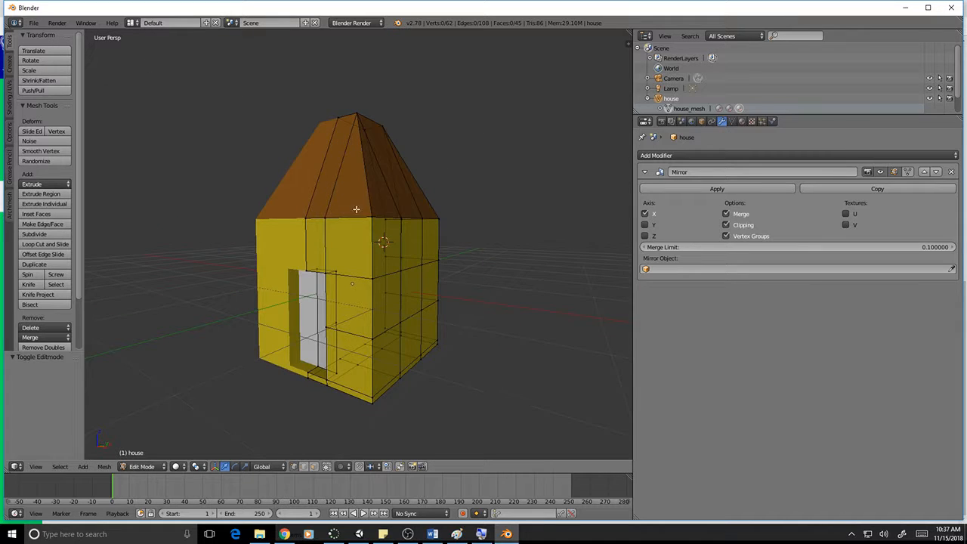